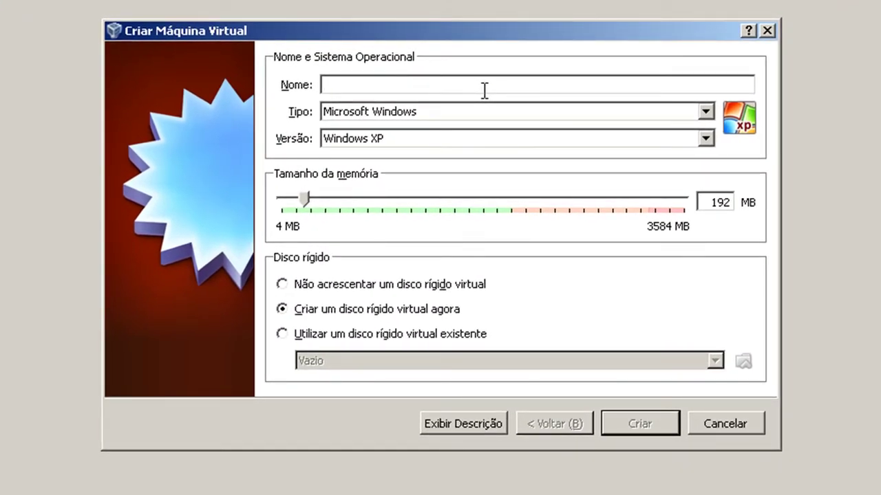
Name the new virtual machine ScientificLinux and set its operating system type to Linux and version to Red Hat
text(S)
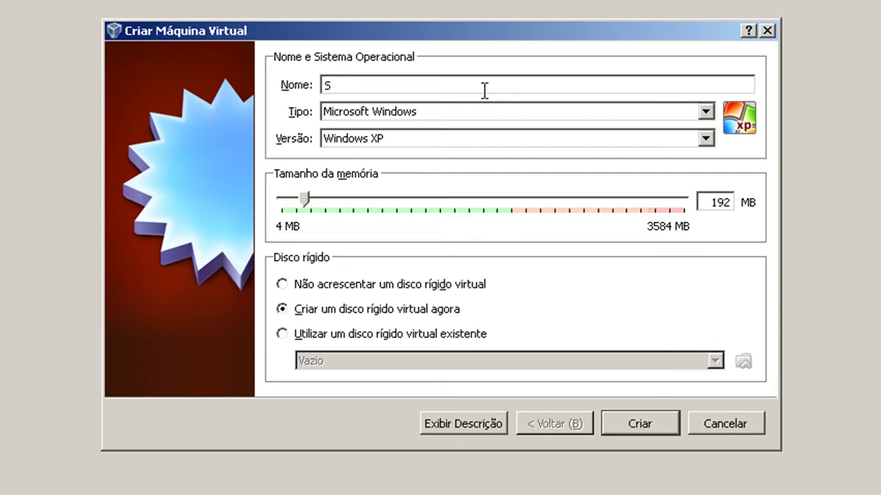
text(cientificLinux)
click(439, 111)
click(439, 111)
click(426, 141)
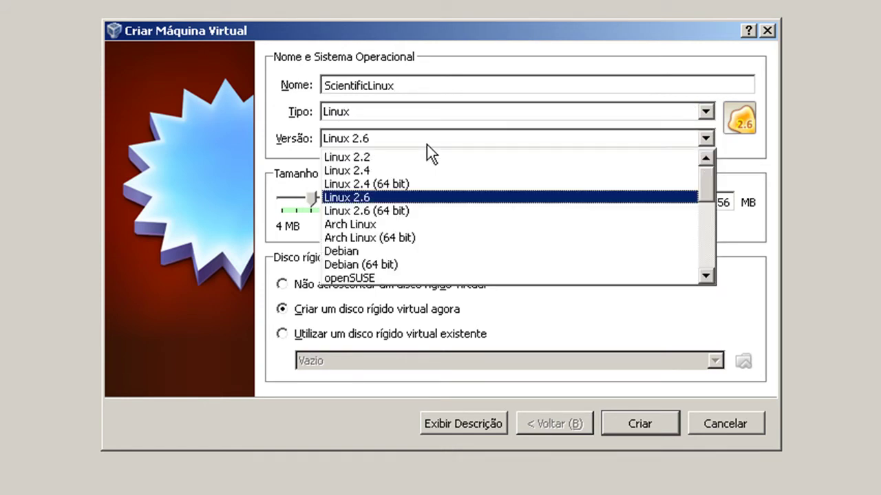
scroll(420, 255, down, 4)
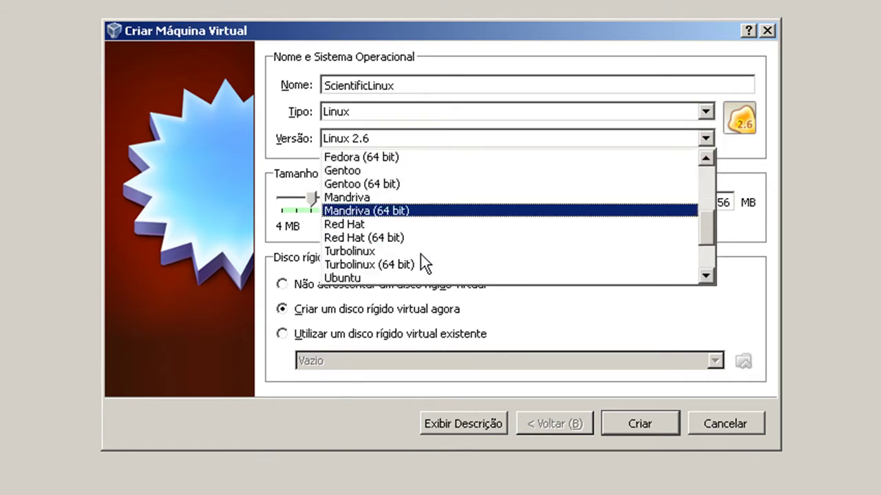
click(363, 225)
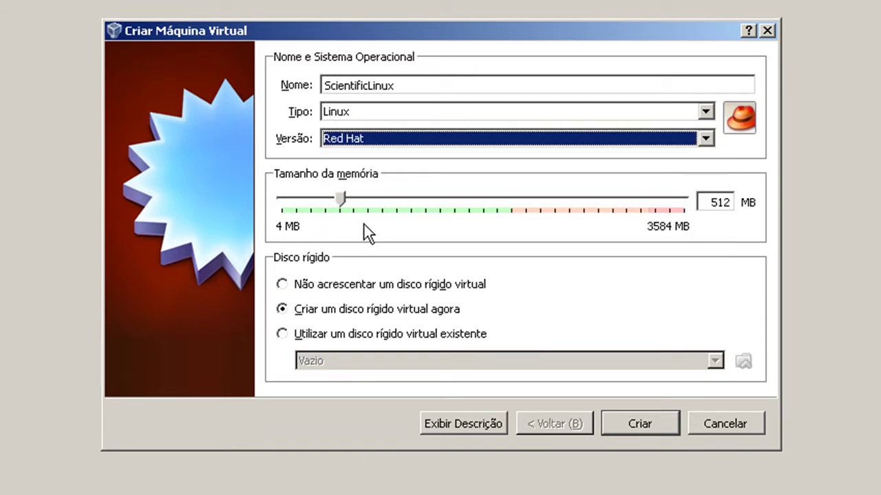
click(384, 139)
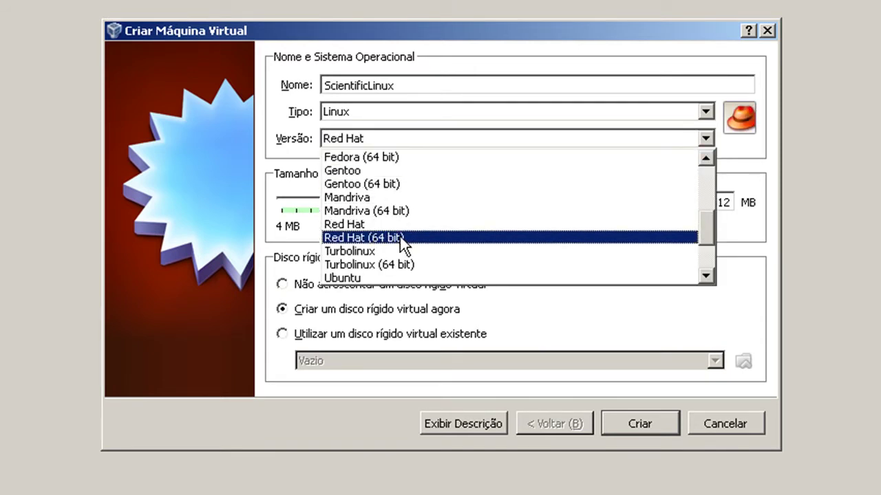
click(362, 224)
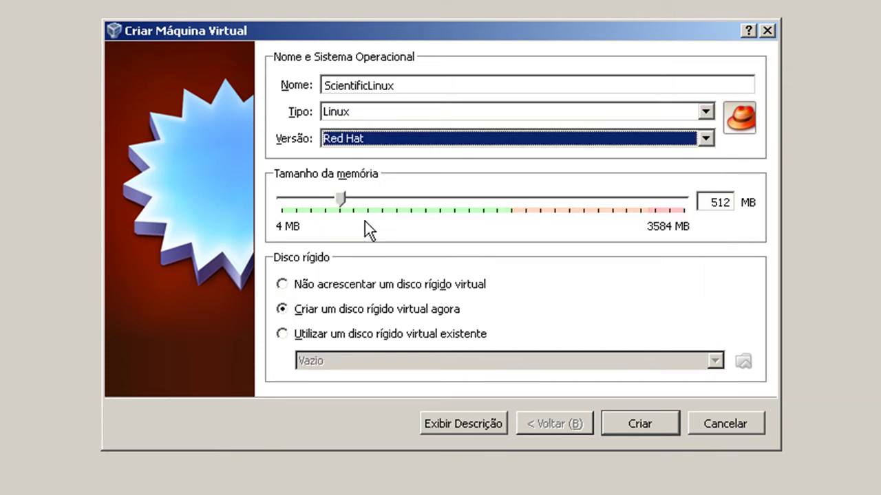
click(355, 133)
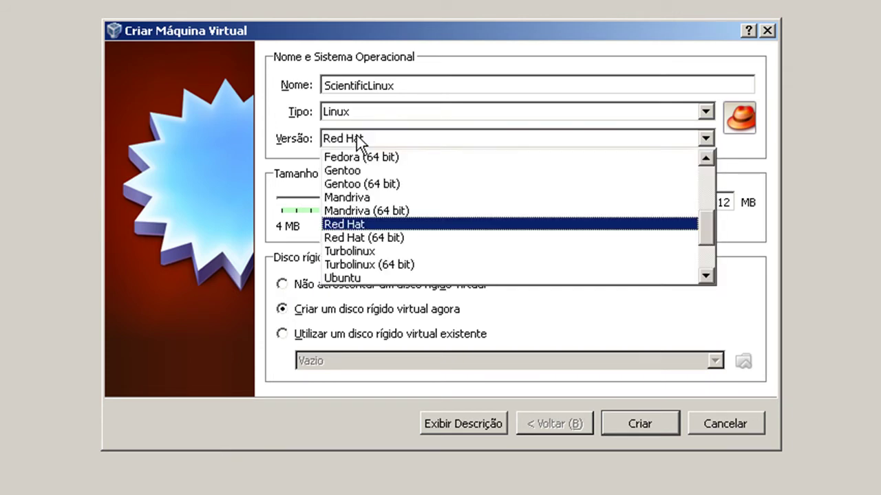
click(357, 135)
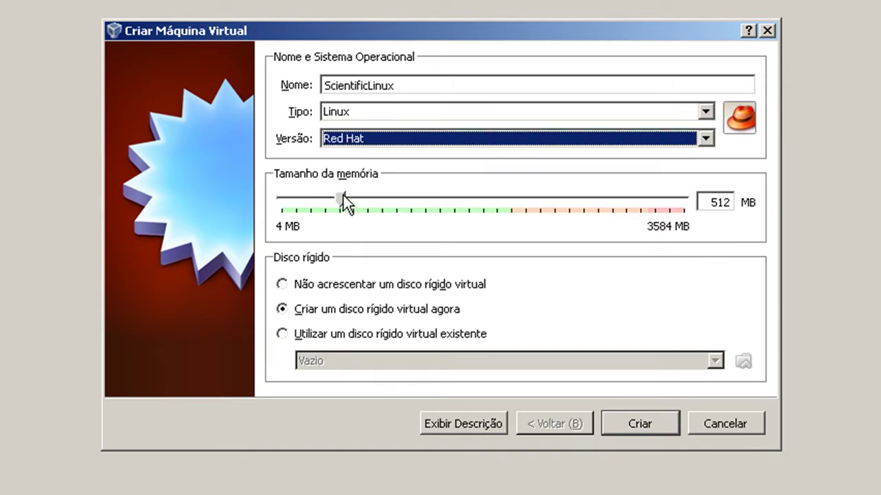
Set the memory size to 1024 MB and create the virtual machine without a virtual hard disk
drag(343, 195, 404, 202)
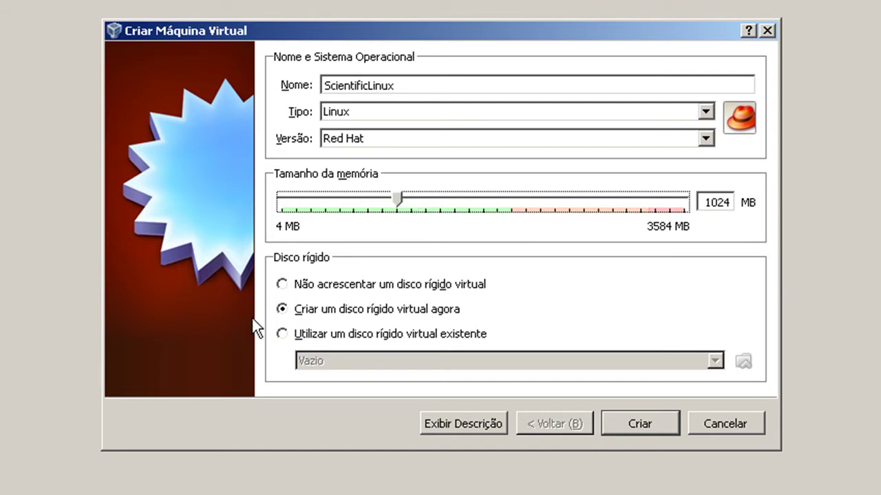
click(361, 289)
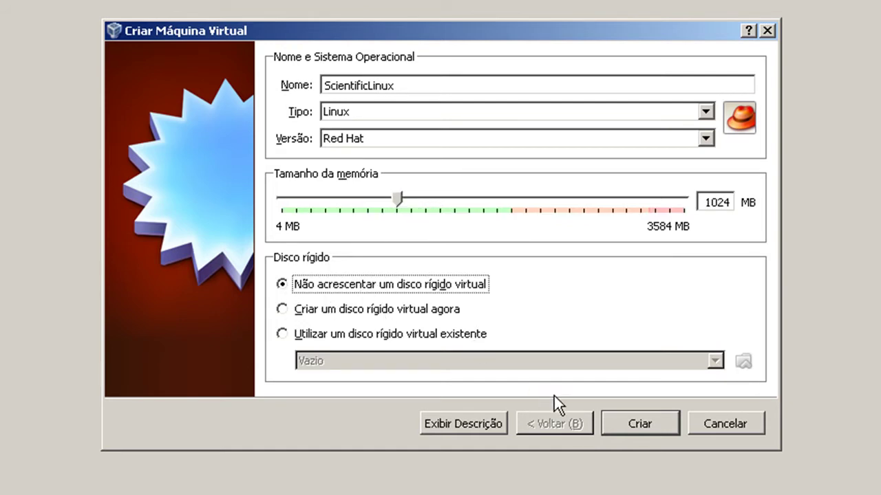
click(626, 429)
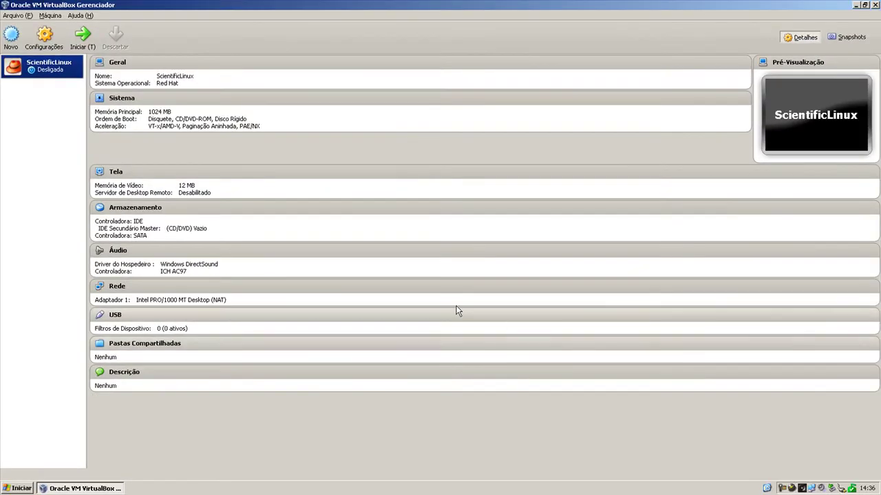
In the machine's advanced general settings, make shared clipboard and drag-and-drop bidirectional and show the mini toolbar at the top of the screen
click(55, 46)
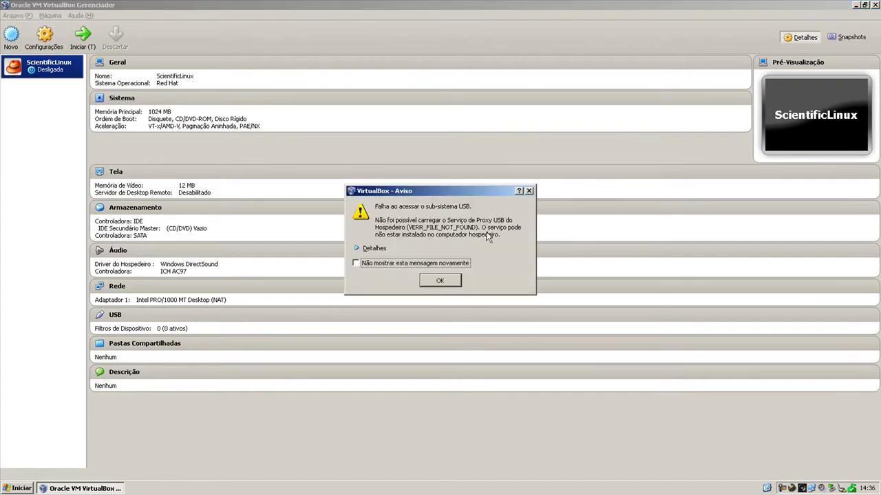
click(442, 280)
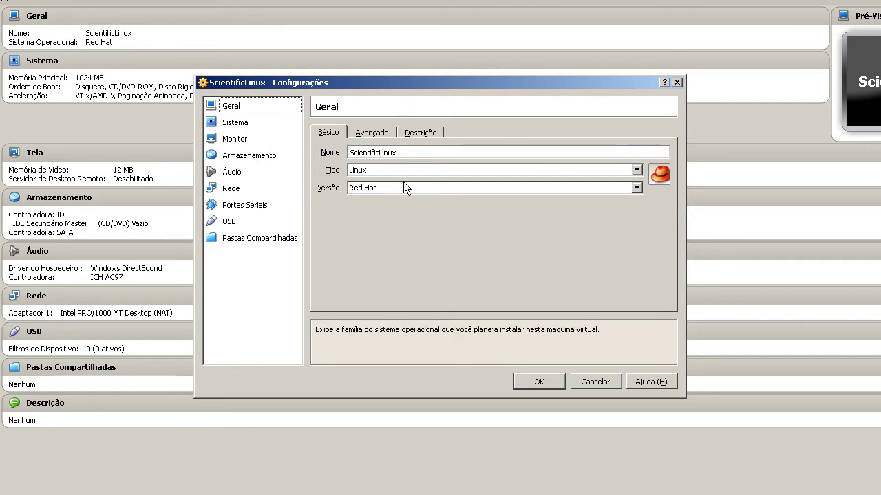
click(365, 135)
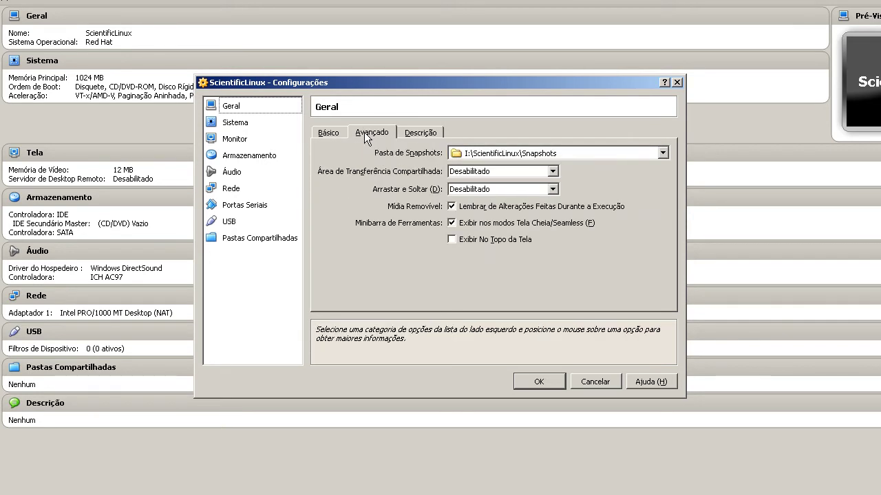
click(475, 173)
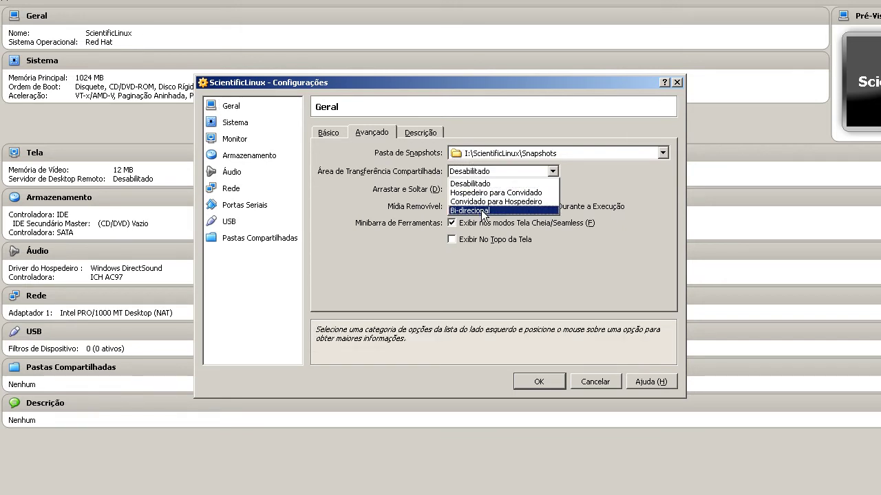
click(482, 212)
click(489, 189)
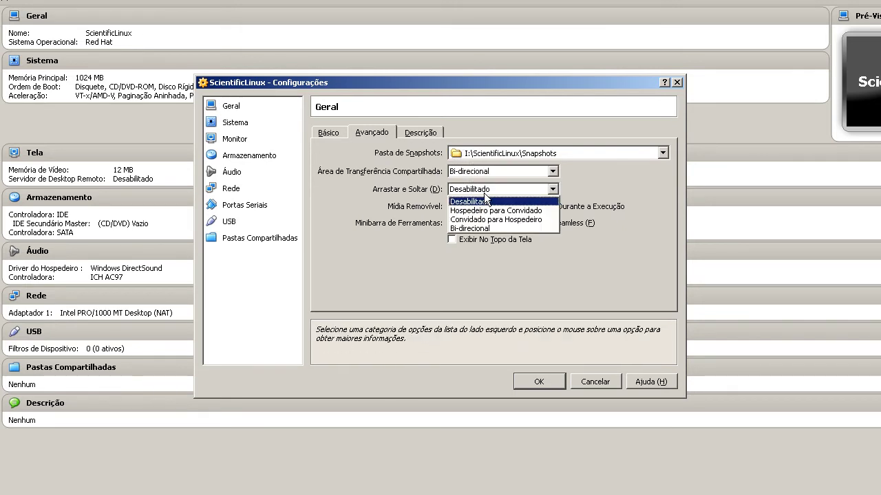
click(487, 229)
click(475, 239)
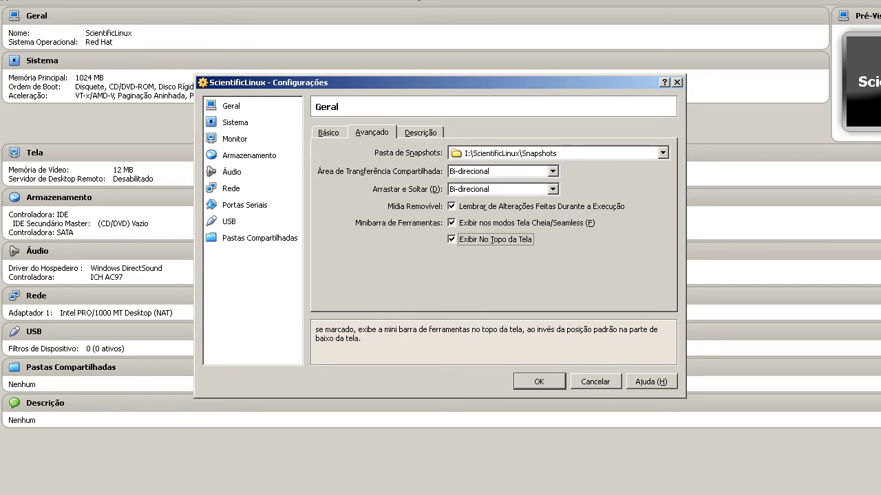
Enter "Scientic linux" as the virtual machine's description
click(417, 132)
click(387, 163)
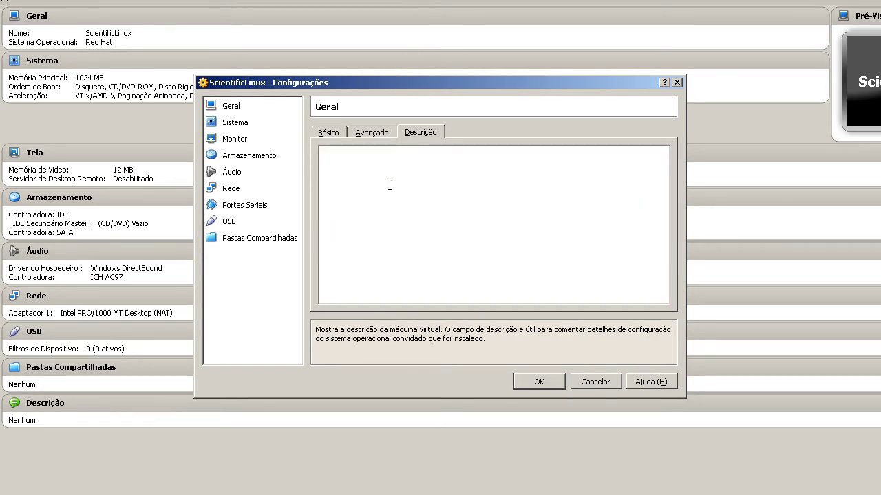
text(Scientic linux)
Disable floppy booting and move it below the enabled CD/DVD-ROM and hard disk in the boot order
click(274, 121)
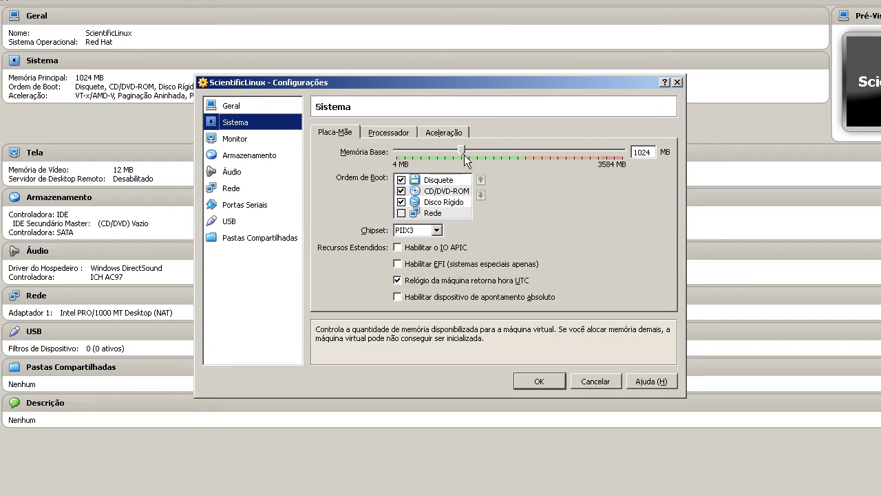
click(401, 191)
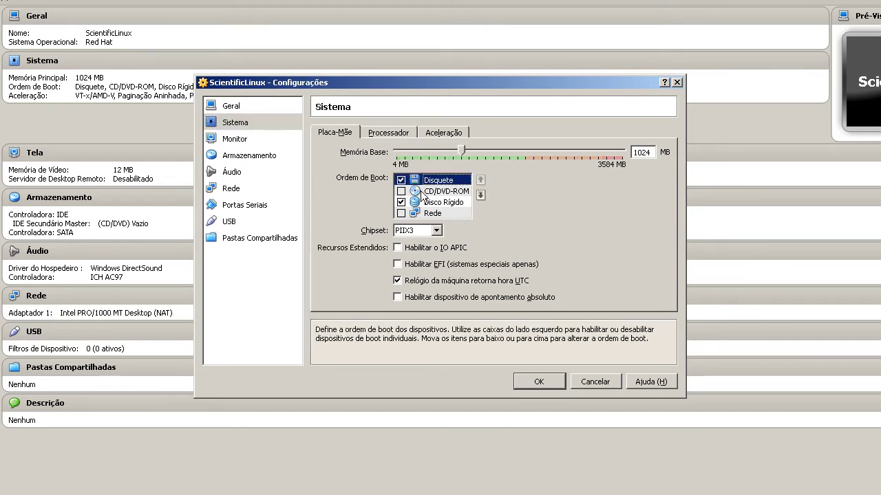
click(402, 181)
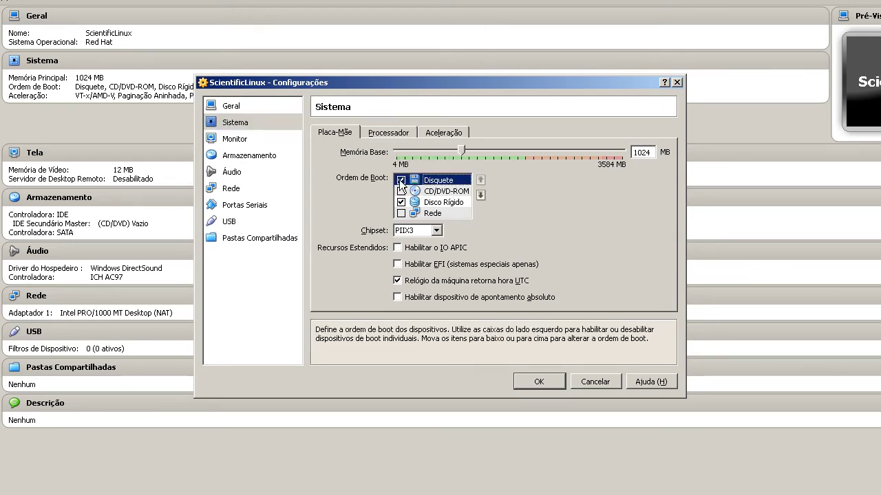
click(485, 197)
click(485, 198)
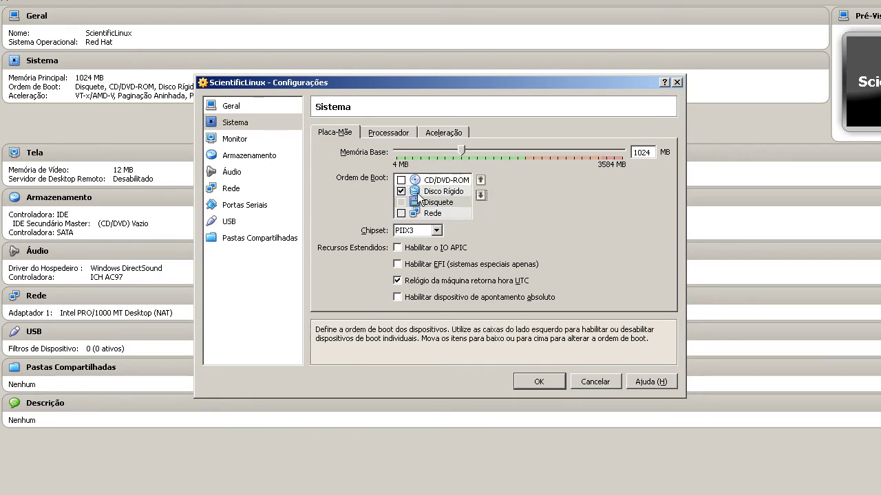
click(401, 180)
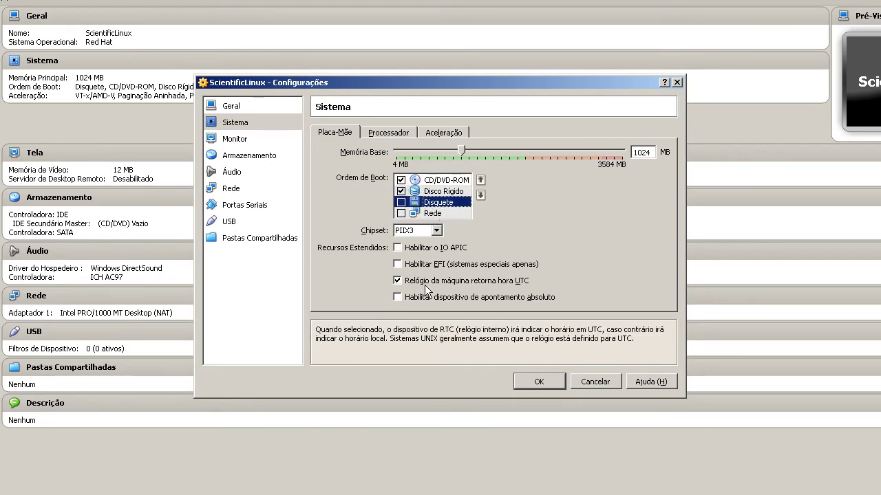
Turn off the UTC hardware clock option and review the system's processor and acceleration settings
click(483, 280)
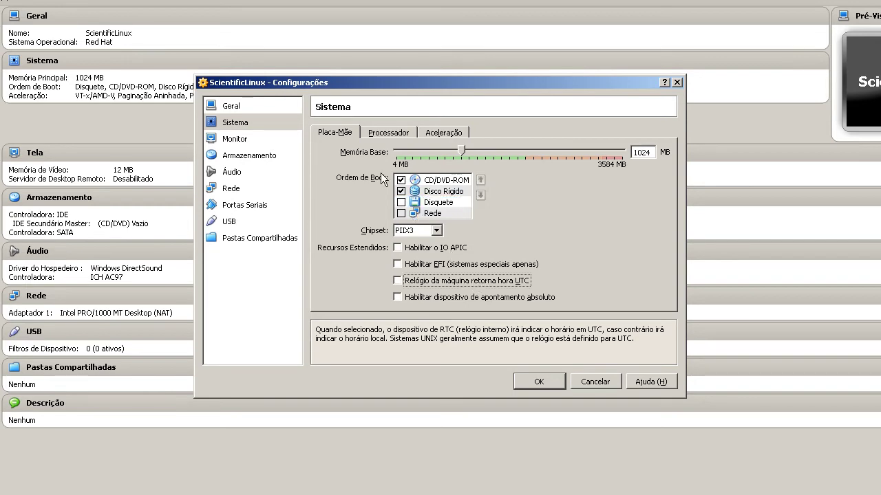
click(396, 135)
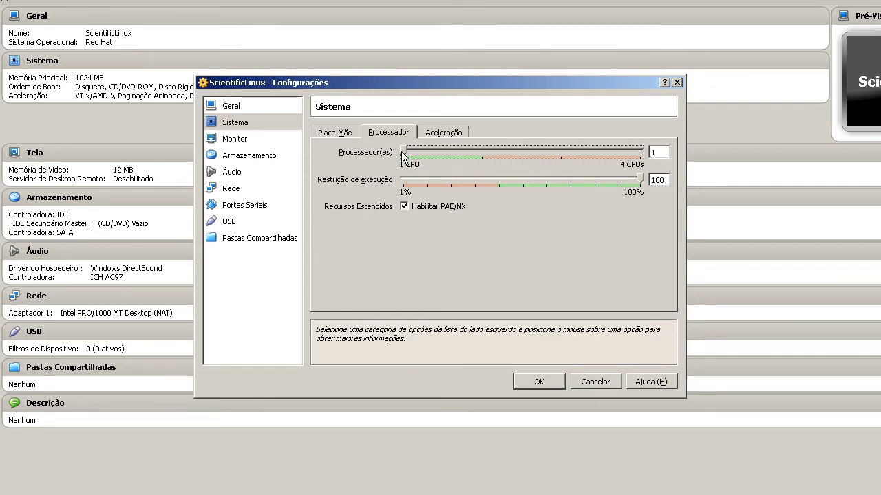
click(445, 126)
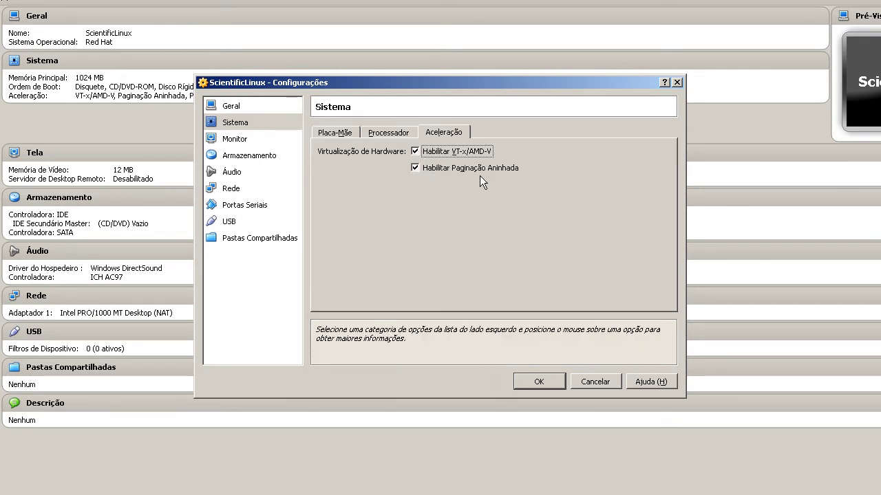
Set the video memory to 10 MB, enable 3D acceleration, and check the remote display settings
click(258, 139)
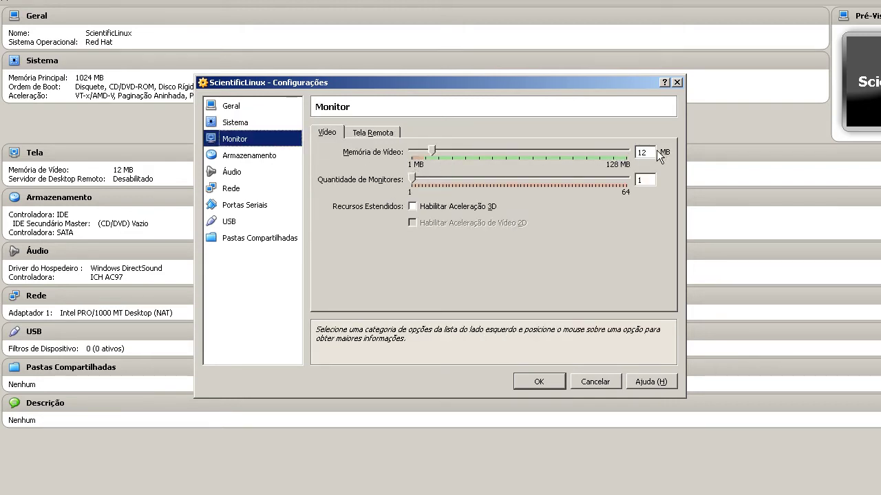
drag(643, 152, 668, 149)
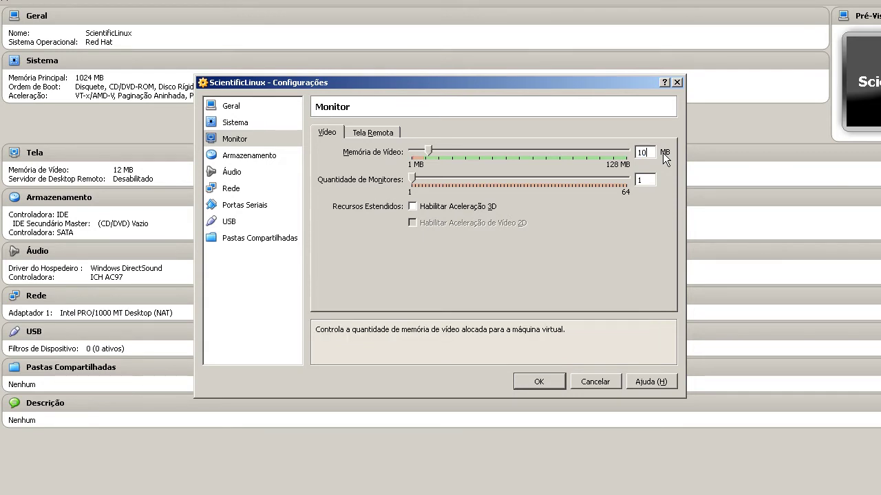
text(0)
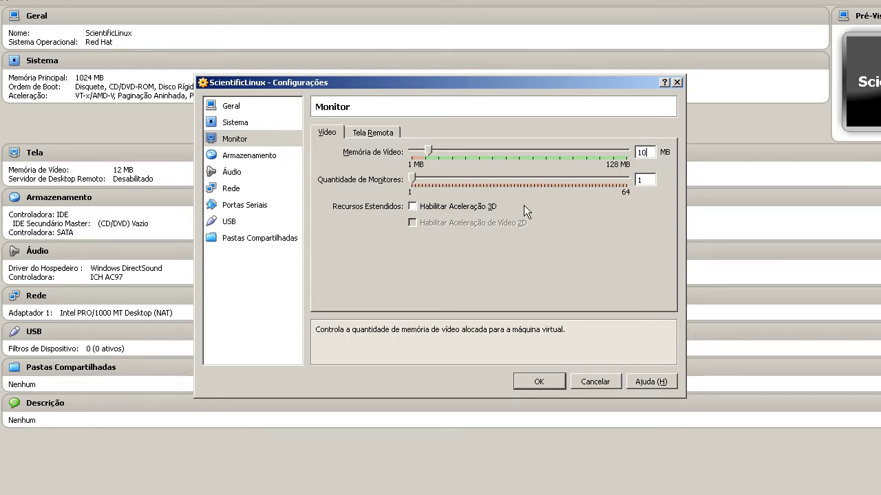
click(440, 208)
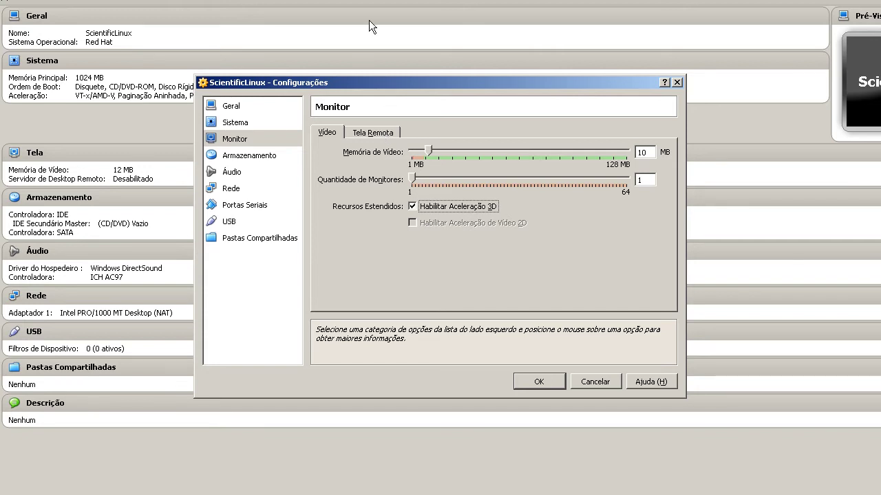
click(390, 134)
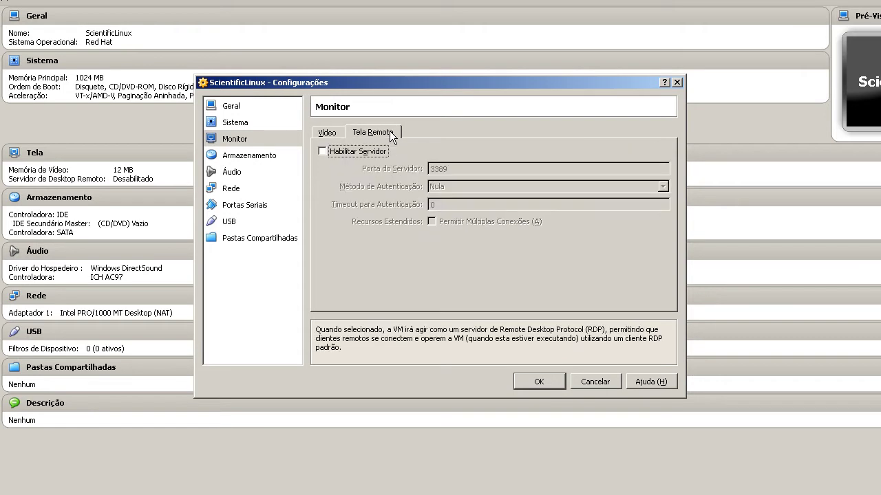
Remove the existing SATA and IDE storage controllers and add a new IDE controller
click(263, 155)
click(365, 181)
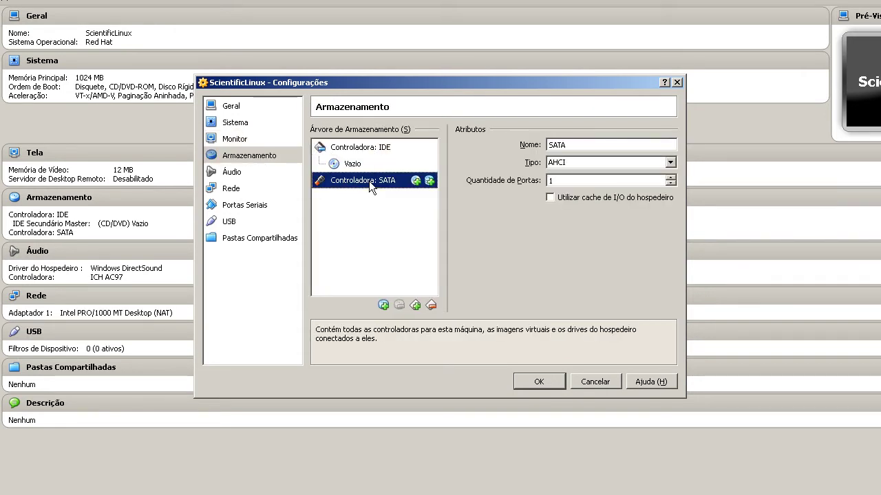
click(430, 305)
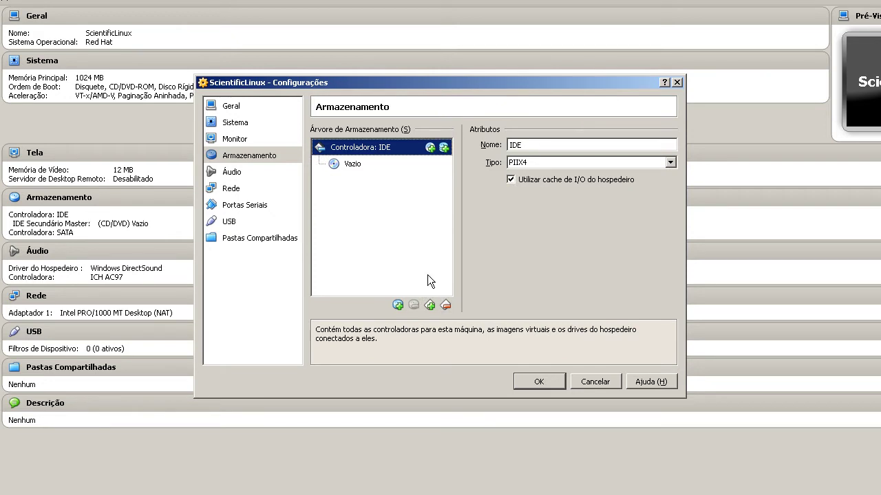
click(446, 304)
click(429, 305)
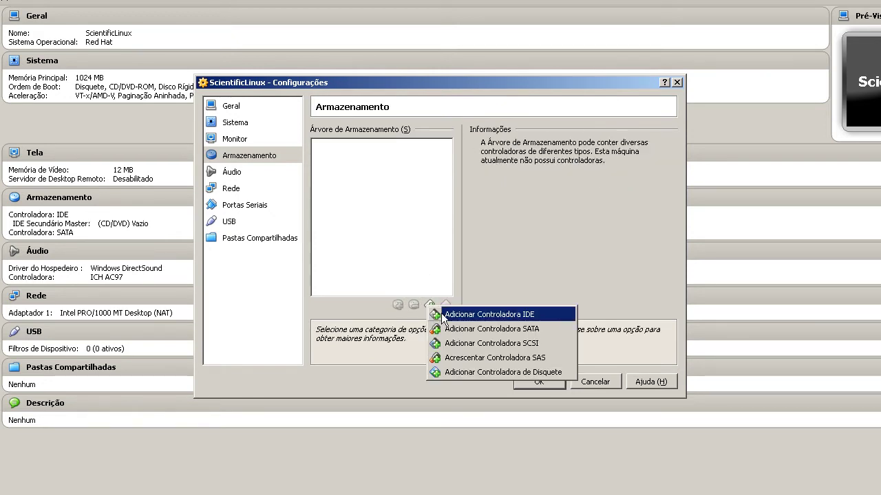
click(475, 315)
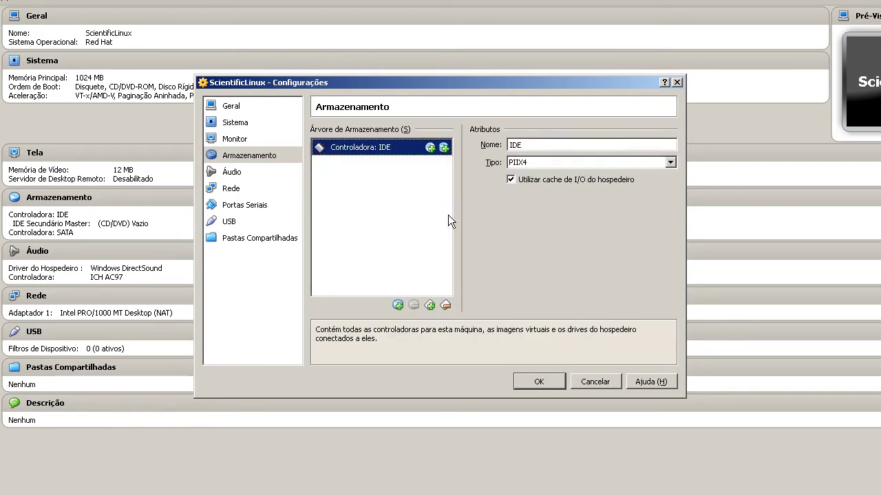
Add a new 100 GB dynamically allocated VMDK hard disk named ScientificLinux and an empty CD/DVD drive to the IDE controller
click(444, 148)
click(352, 260)
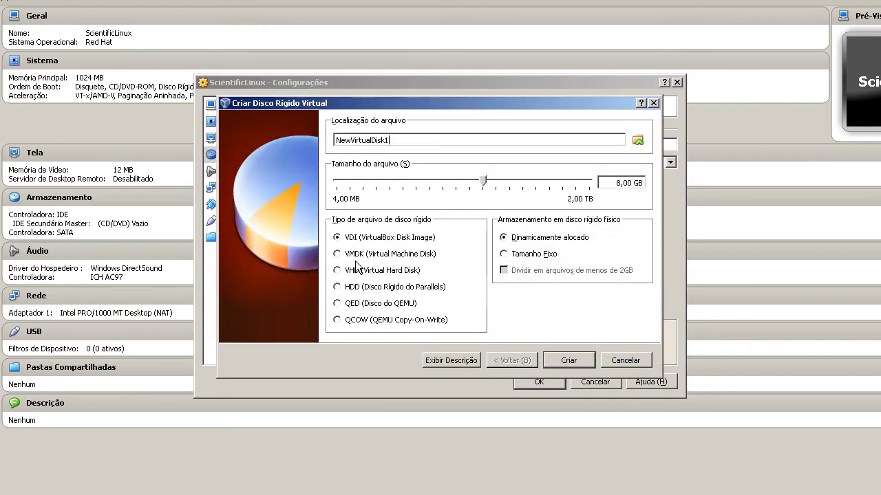
drag(417, 140, 146, 137)
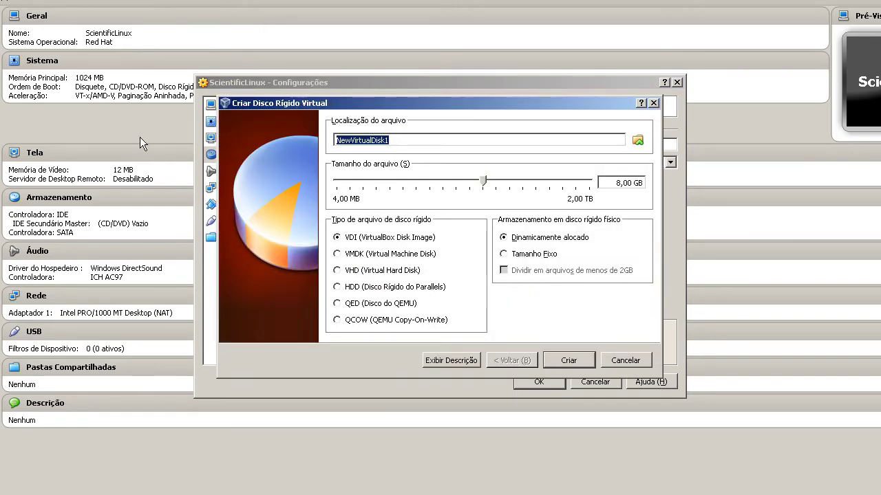
text(Sc)
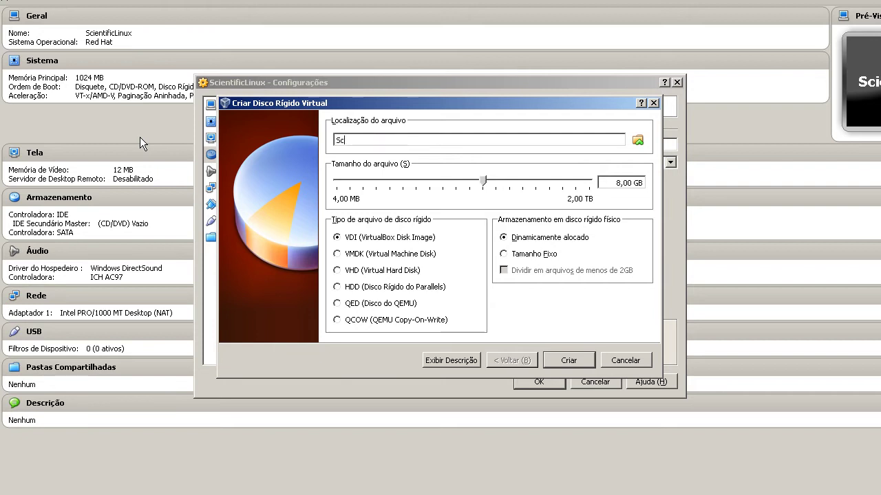
text(ientificLinux)
click(354, 254)
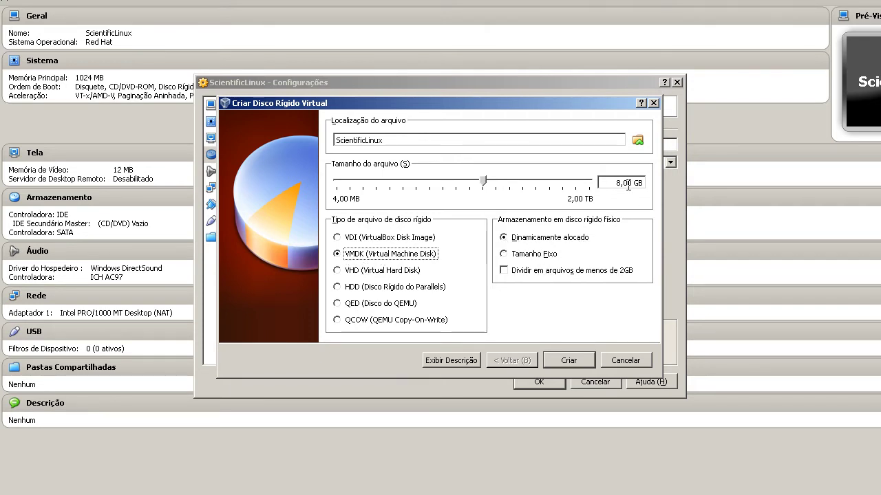
drag(622, 182, 452, 181)
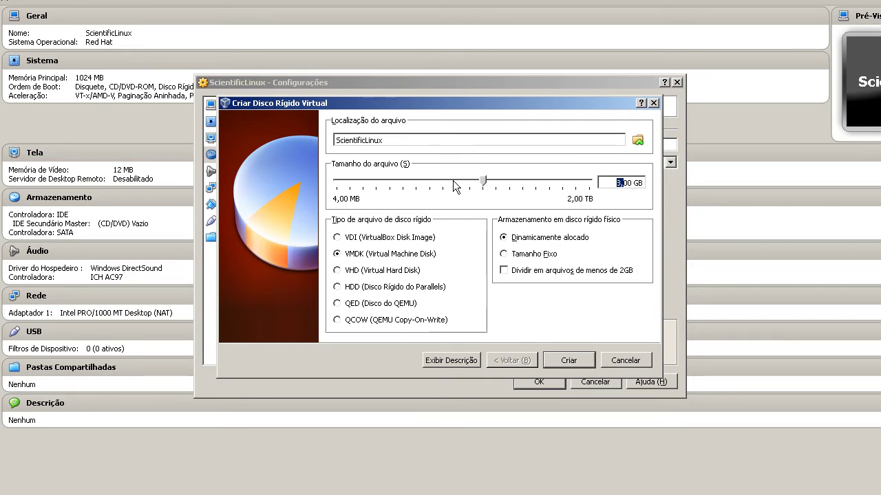
text(100)
click(575, 363)
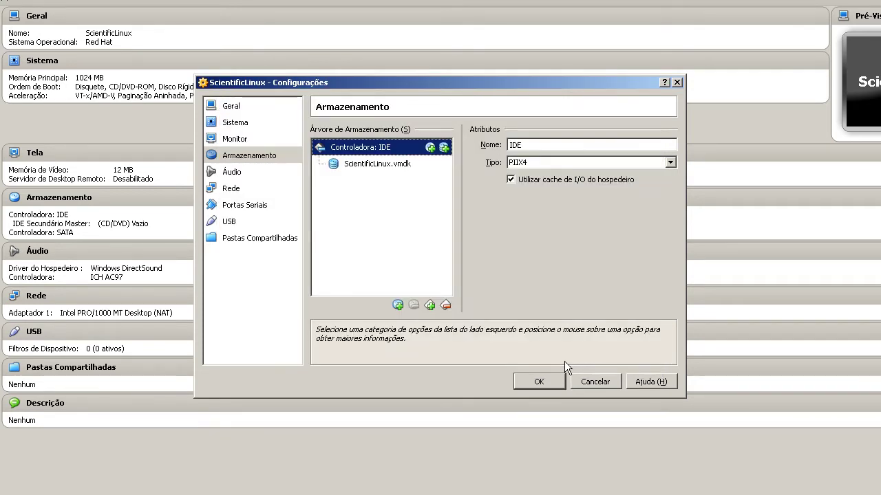
click(429, 147)
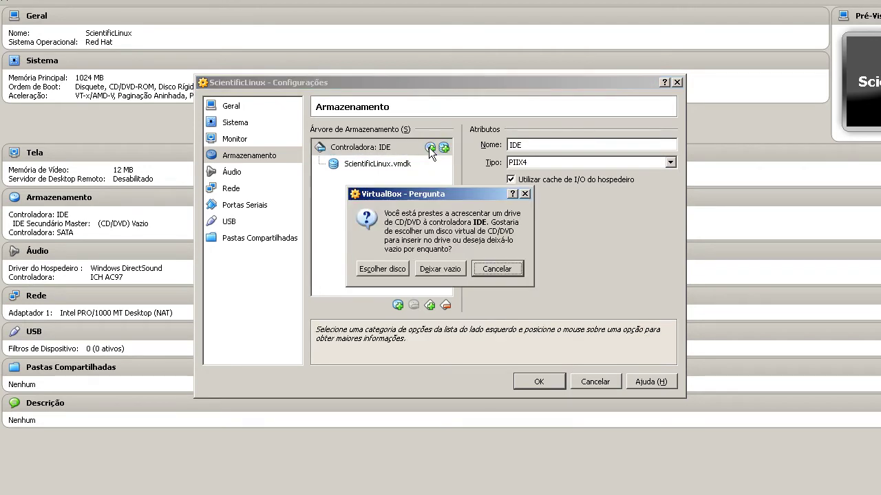
click(425, 269)
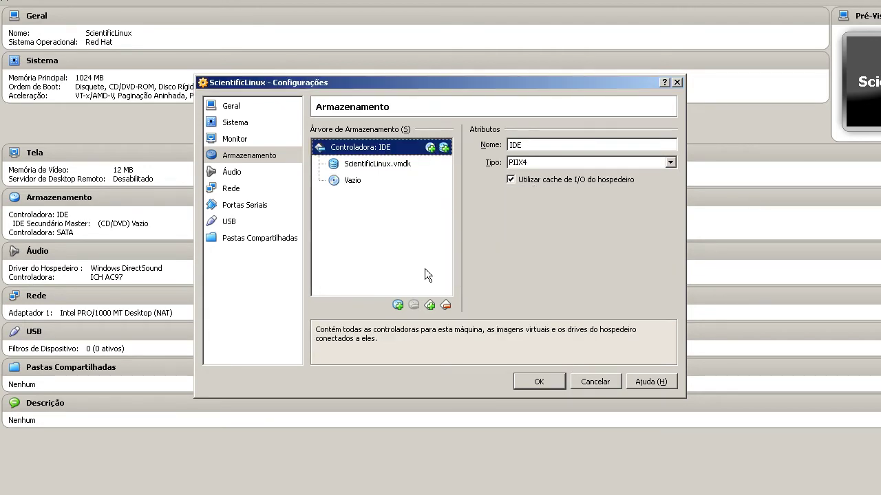
Review the audio driver and controller options, keeping Windows DirectSound and ICH AC97
click(258, 172)
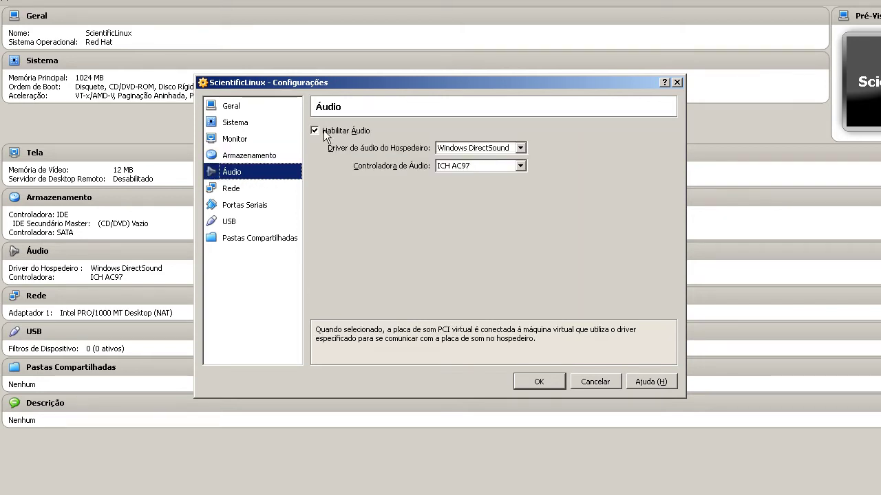
click(458, 147)
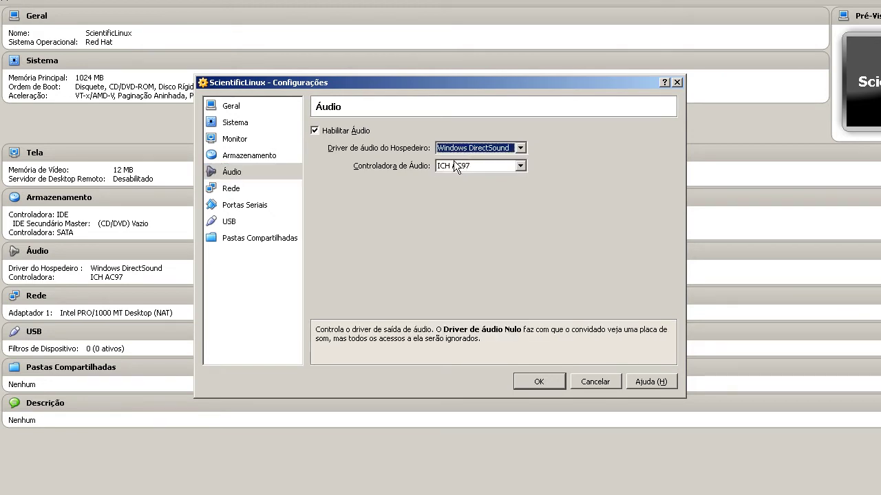
click(451, 169)
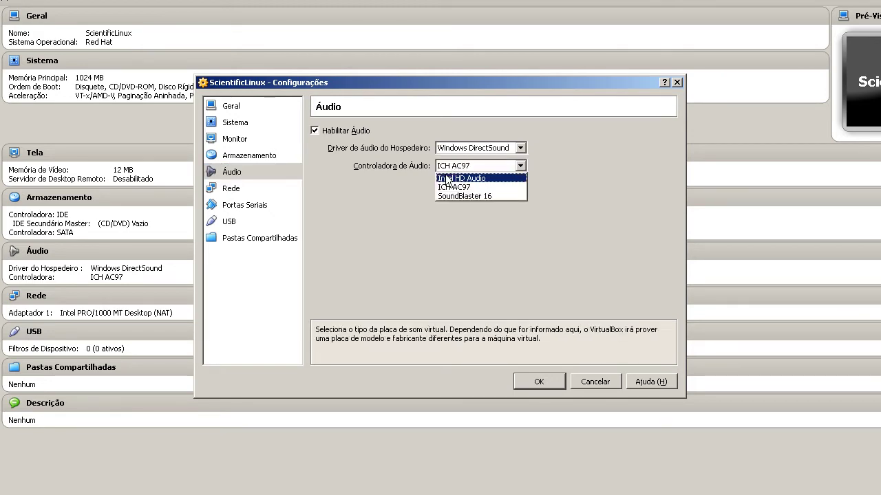
click(463, 190)
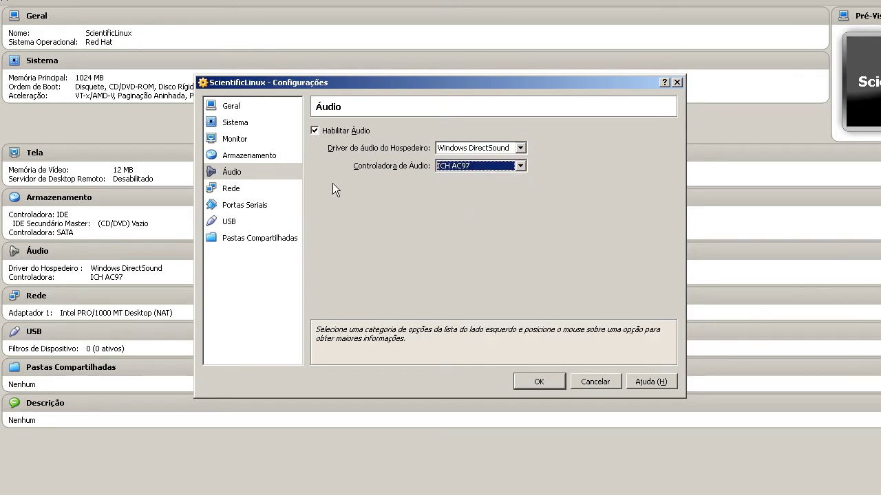
Connect network adapter 1 in bridged mode (Placa em modo Bridge) through the Atheros L2 Fast Ethernet controller, with its advanced options expanded
click(265, 188)
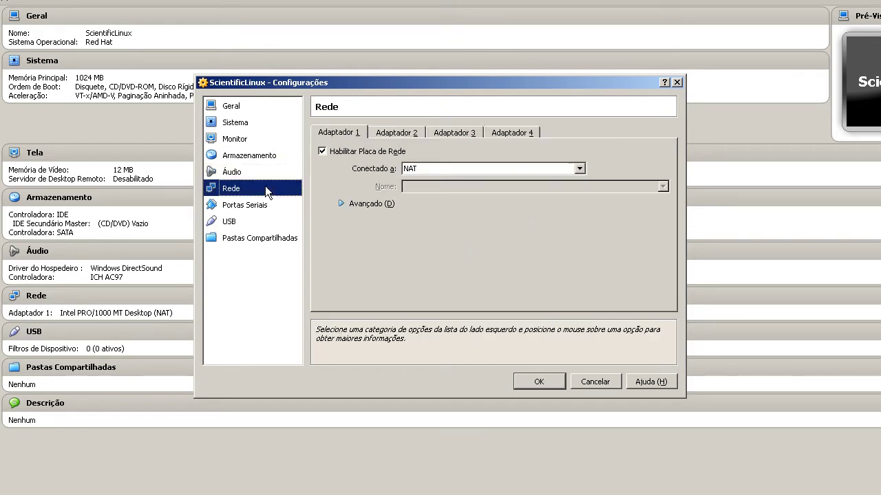
click(414, 168)
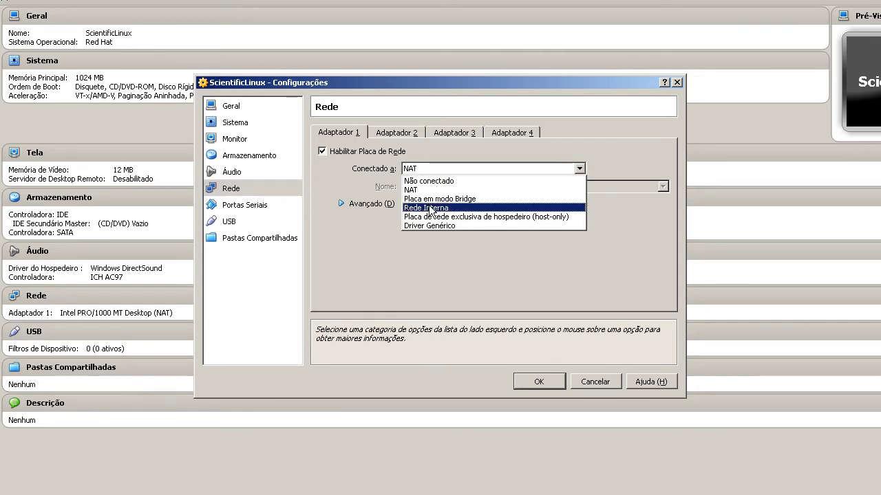
click(417, 190)
click(375, 203)
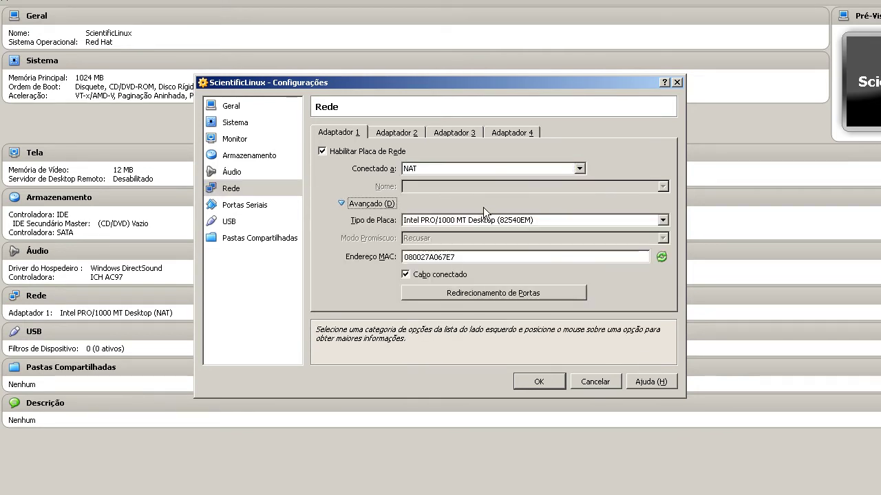
click(461, 167)
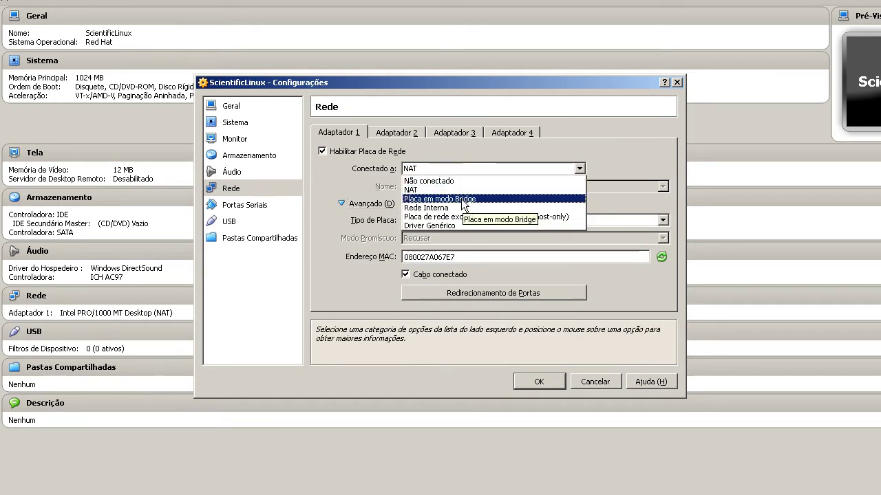
click(461, 199)
click(472, 187)
click(474, 199)
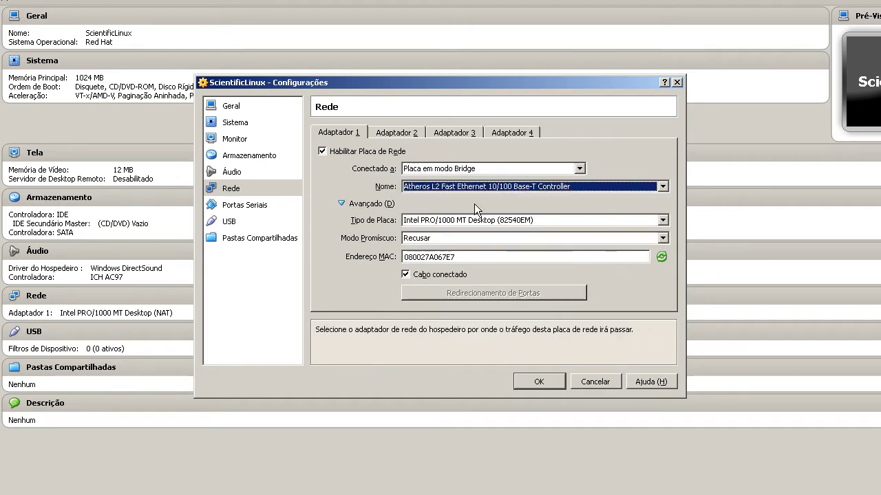
Recheck the bridged connection and set adapter 1's card type to Intel PRO/1000 T Server (82543GC)
click(481, 221)
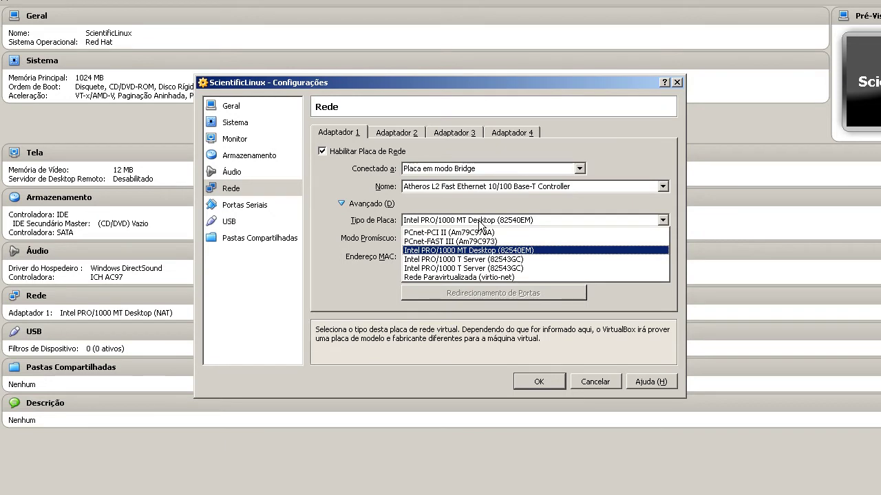
click(461, 168)
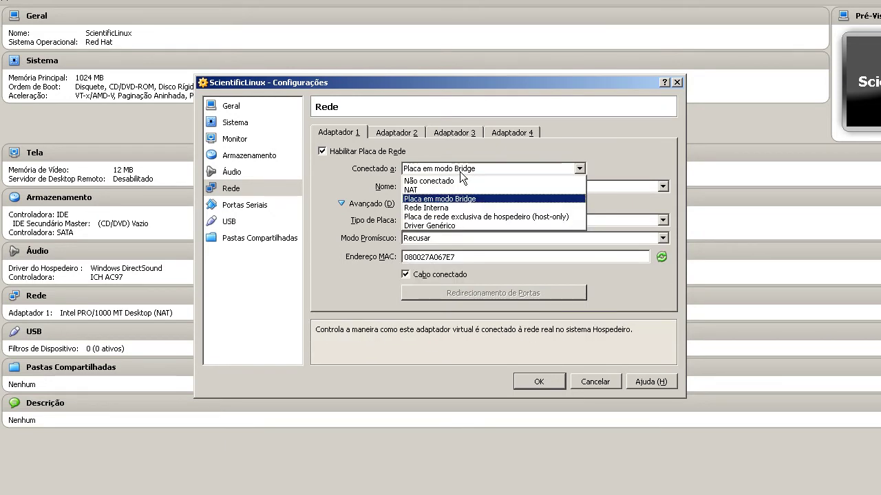
click(474, 199)
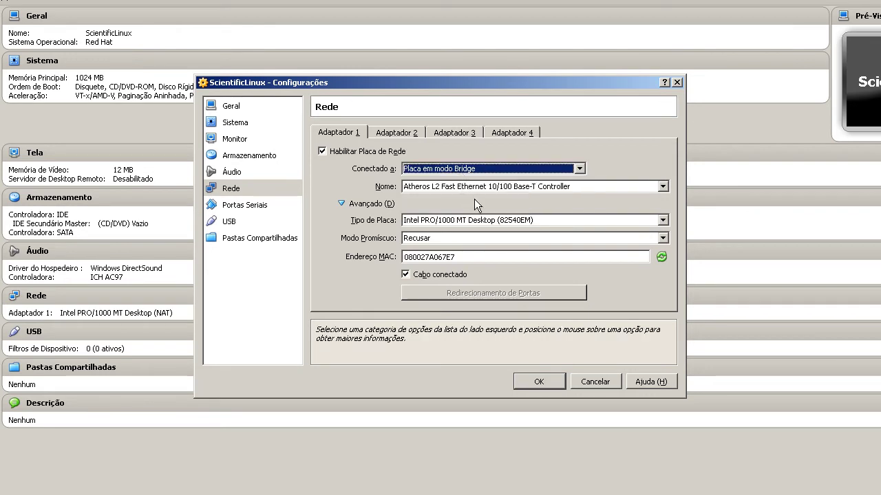
click(471, 188)
click(469, 189)
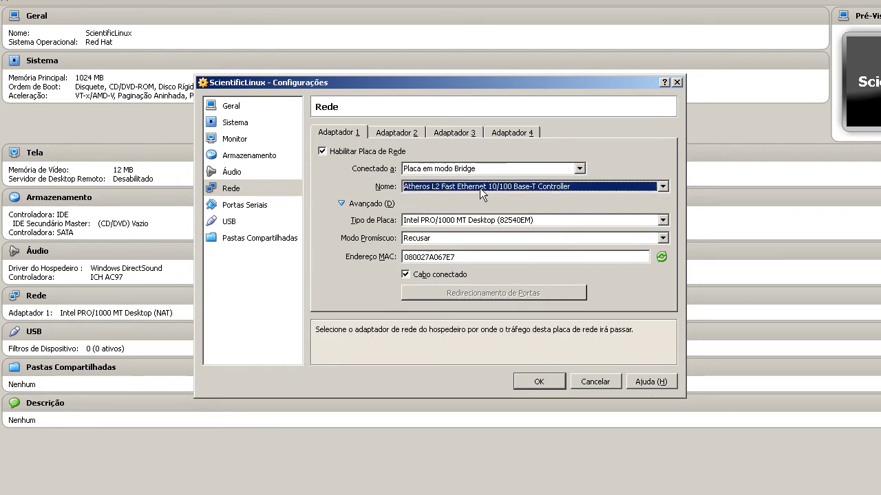
click(457, 221)
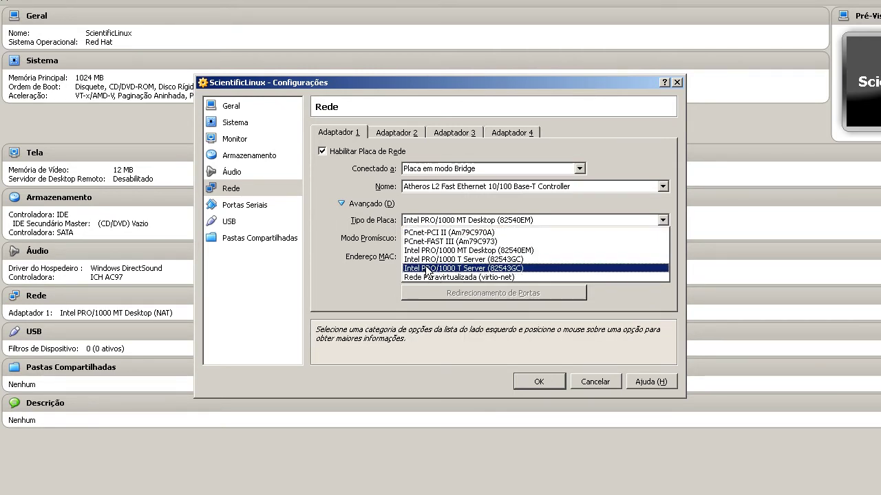
click(487, 269)
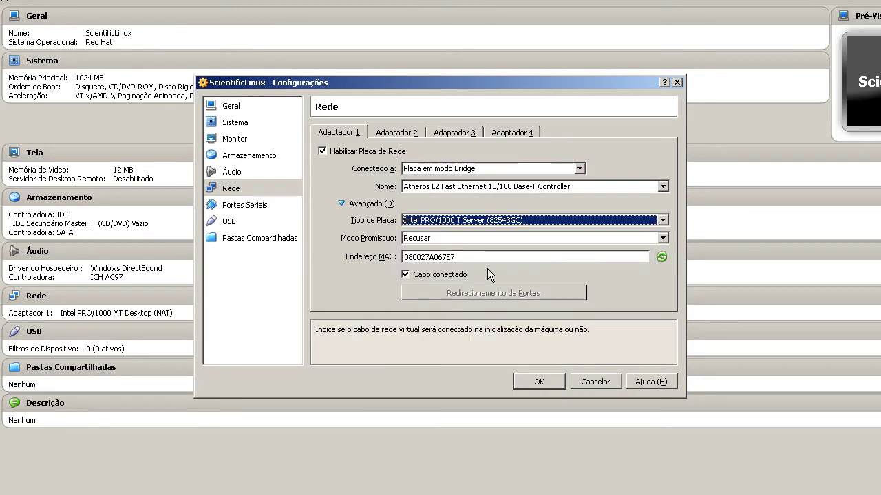
Set adapter 1's promiscuous mode to Permitir Tudo and regenerate its MAC address several times
click(445, 240)
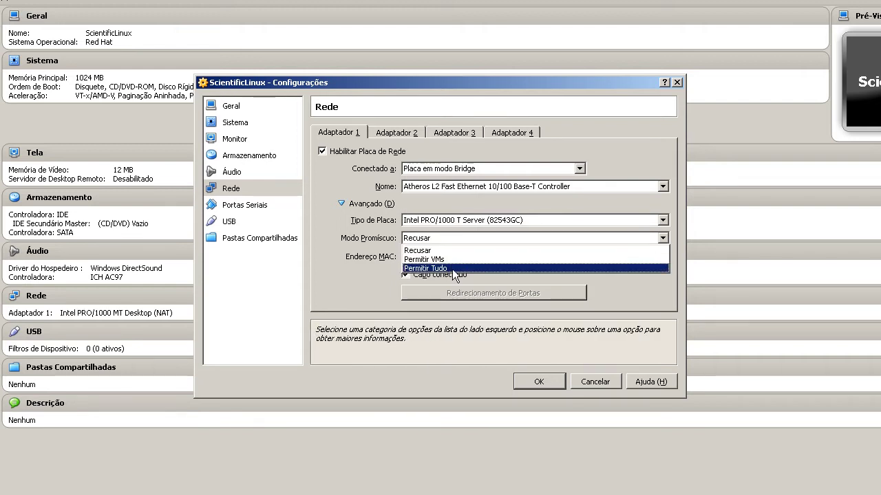
click(458, 269)
click(659, 259)
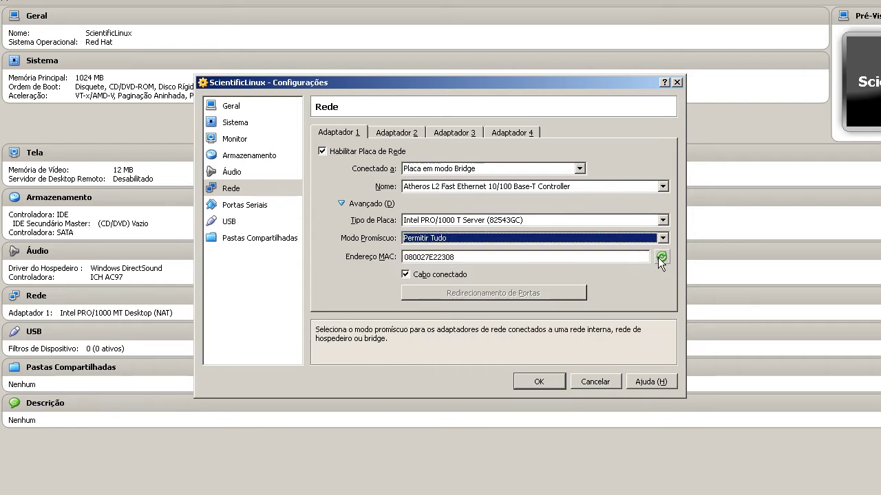
click(659, 259)
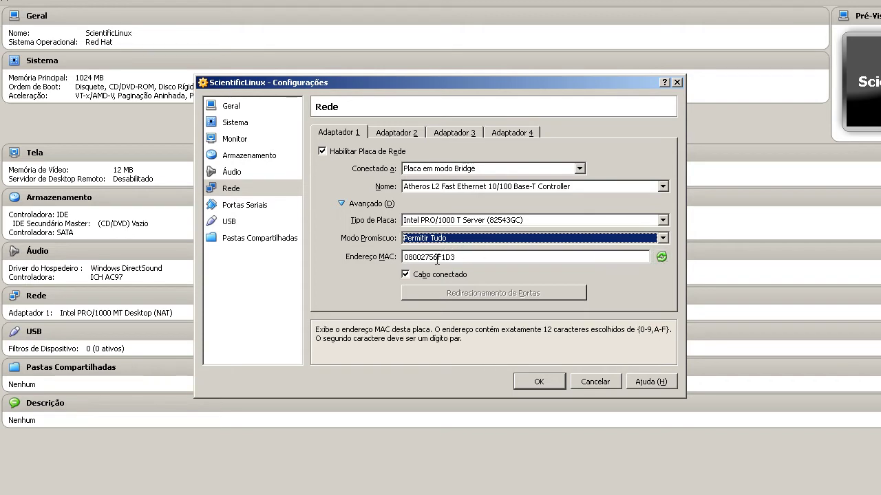
click(662, 258)
click(662, 259)
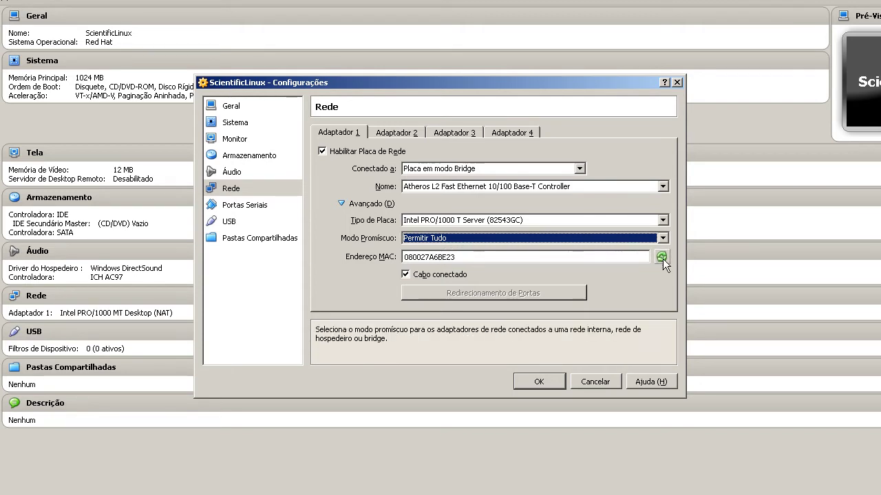
click(662, 259)
click(661, 259)
click(662, 258)
click(662, 259)
click(662, 258)
click(662, 258)
click(662, 259)
click(662, 259)
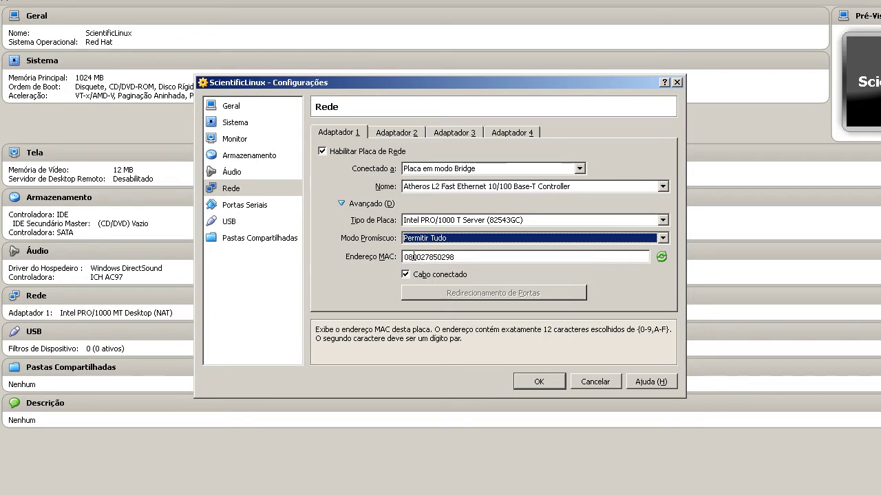
Review the settings of network adapters 2 to 4 and of both serial ports
click(390, 134)
click(458, 133)
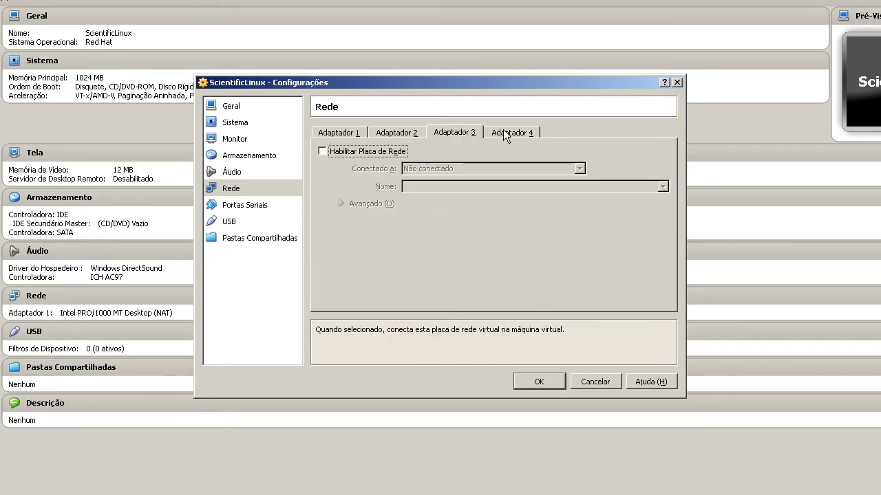
click(504, 134)
click(337, 133)
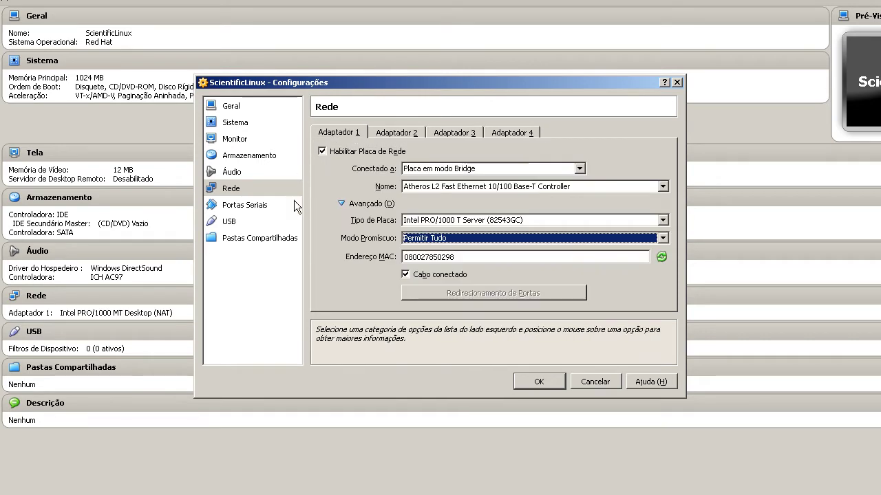
click(273, 205)
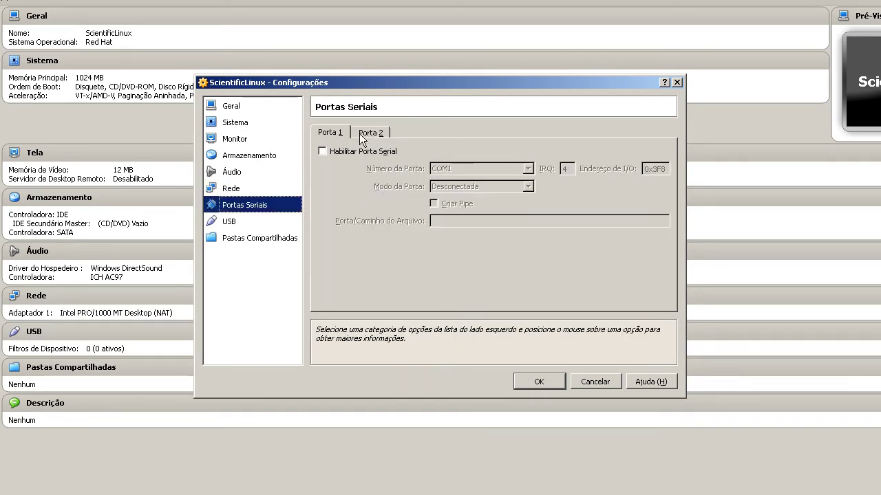
click(365, 134)
click(346, 134)
Disable the USB controller and, after checking the shared folders, save the virtual machine's settings
click(269, 219)
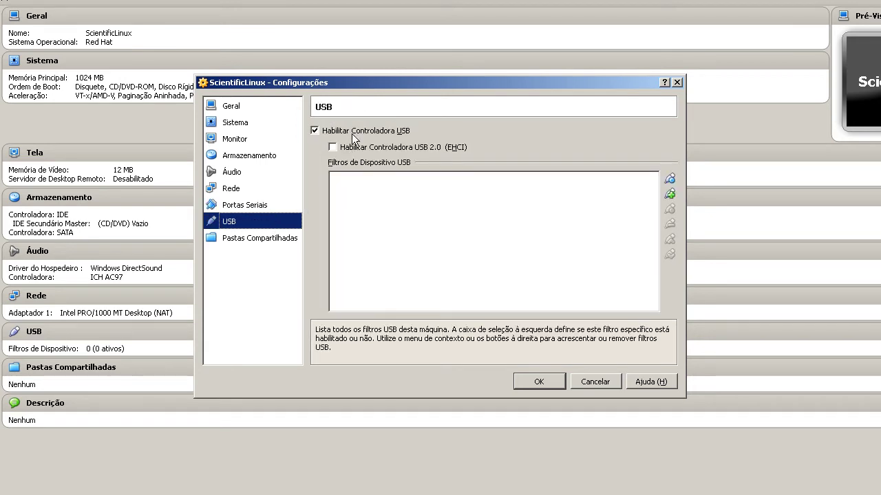
click(314, 131)
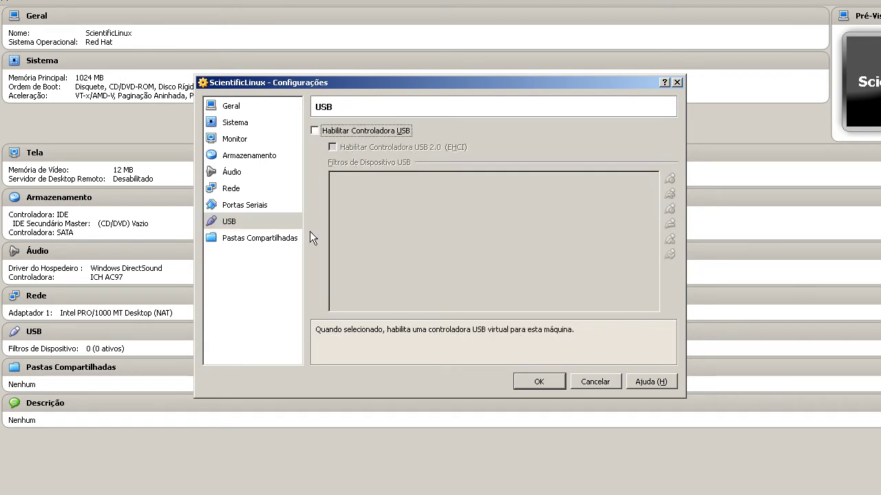
click(287, 238)
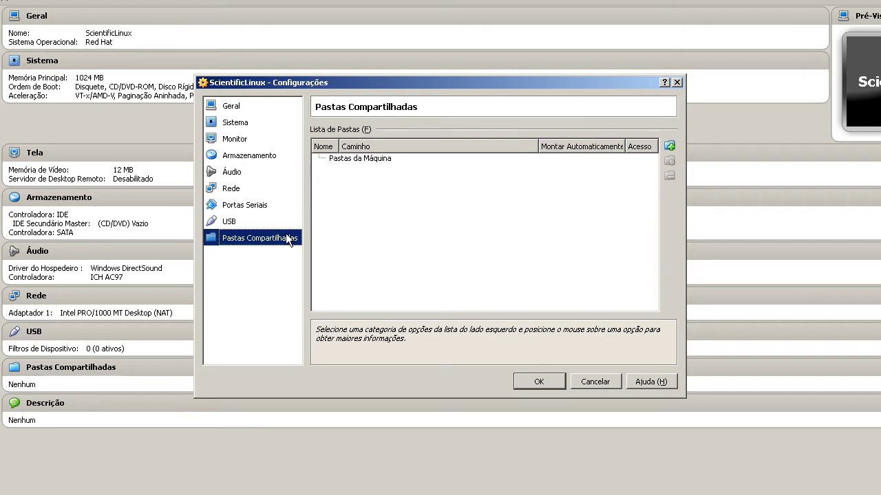
click(526, 380)
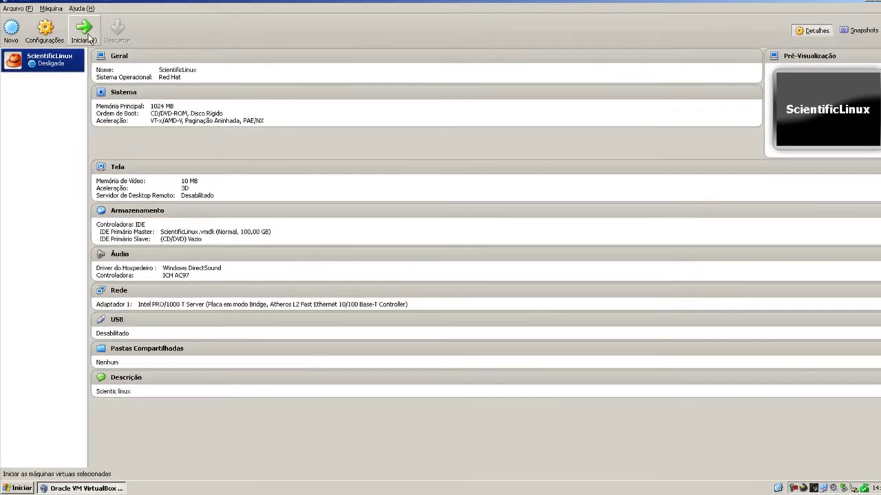
click(84, 31)
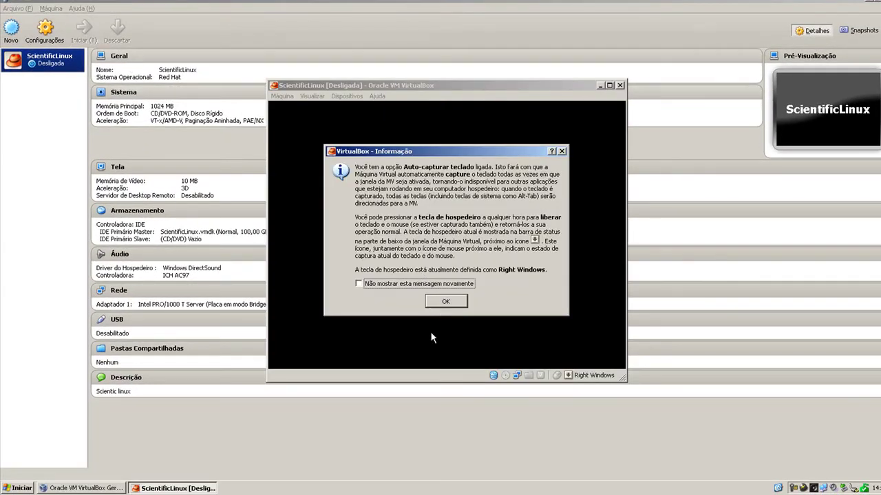
click(446, 303)
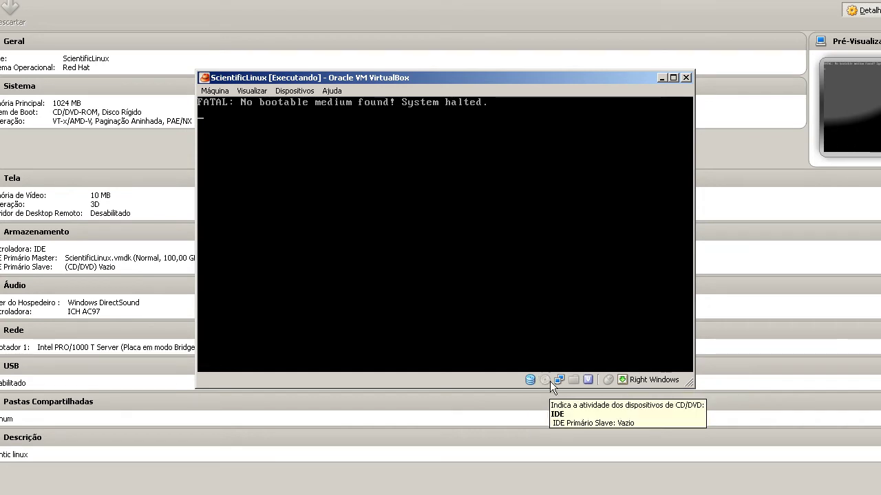
click(543, 380)
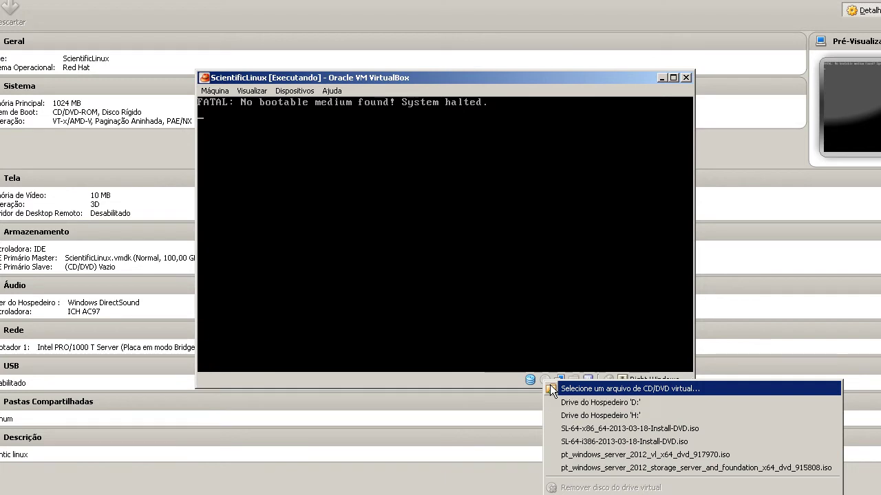
click(551, 387)
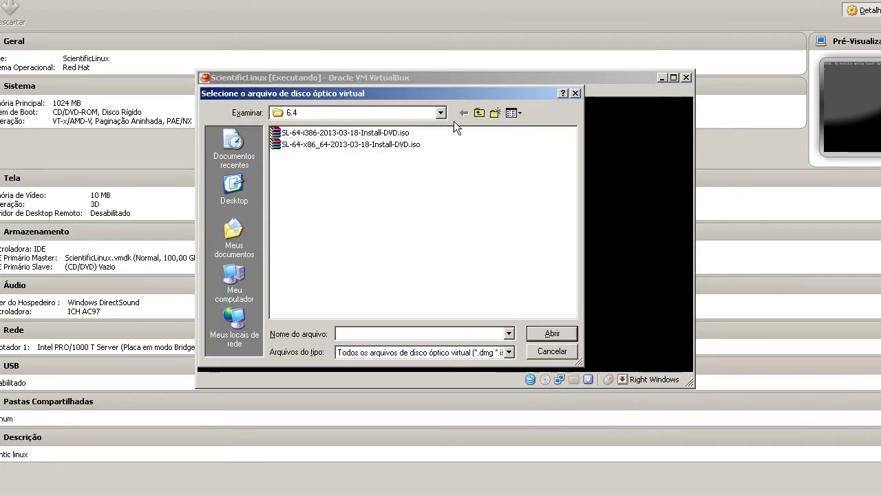
click(339, 134)
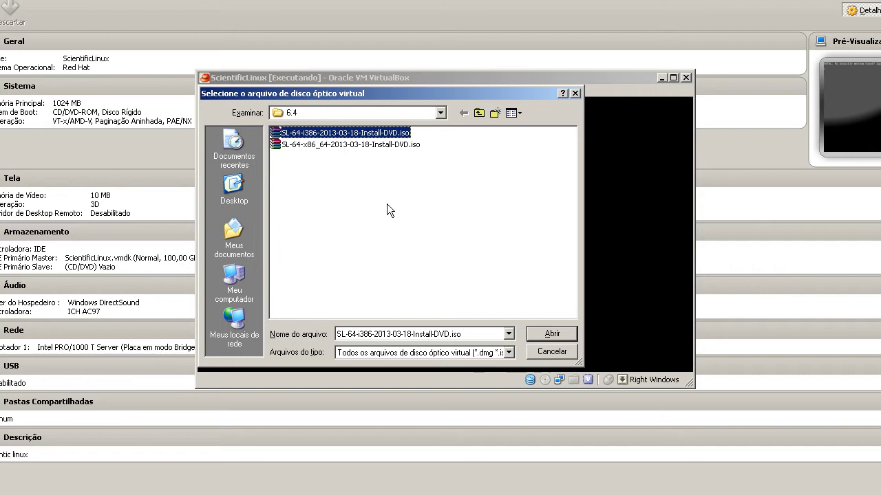
key(Down)
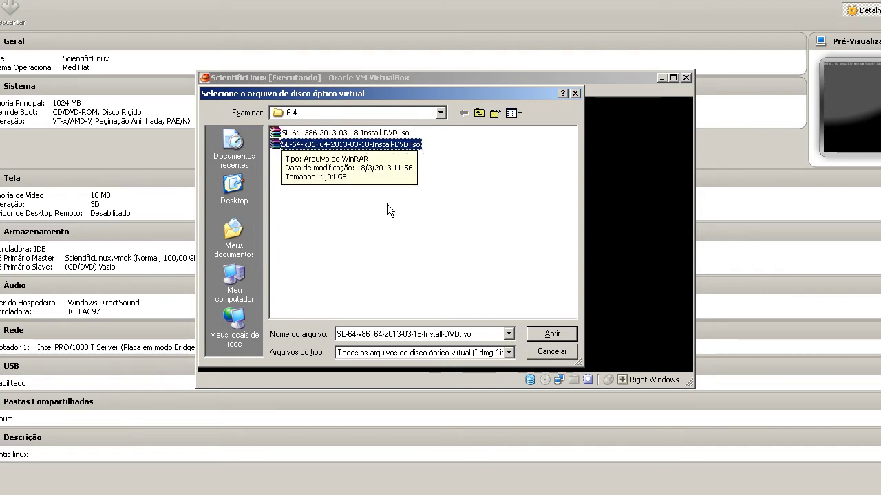
key(Up)
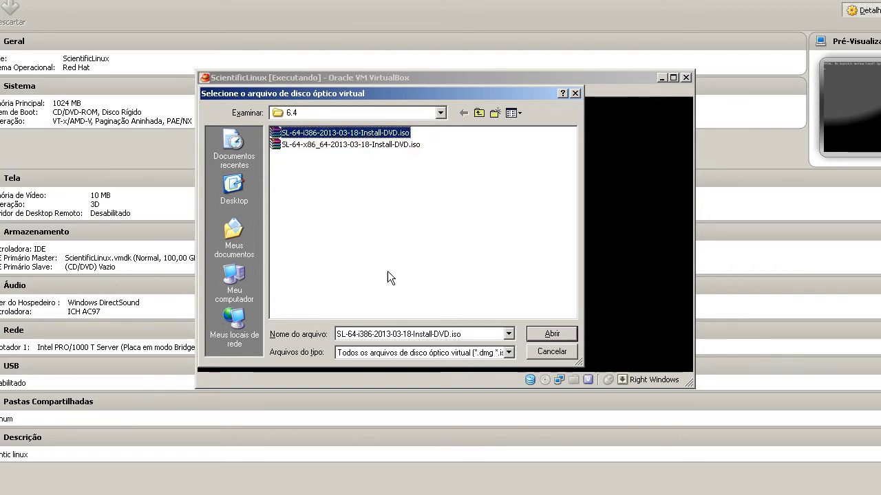
click(551, 334)
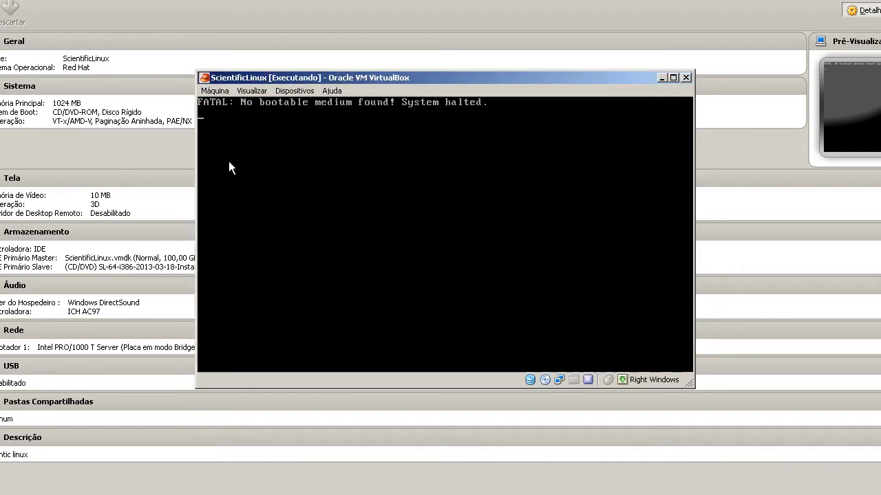
Restart the virtual machine so that it boots from the install disc, and dismiss the colour mode notice
click(213, 91)
click(250, 228)
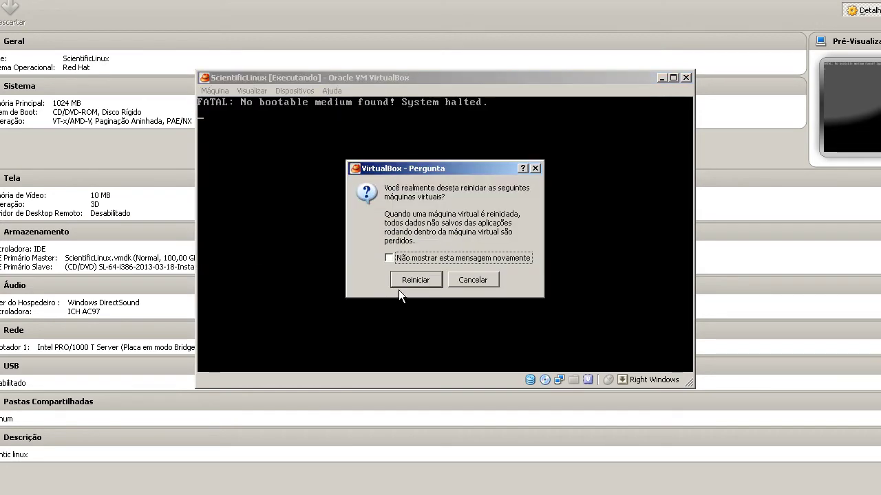
click(402, 279)
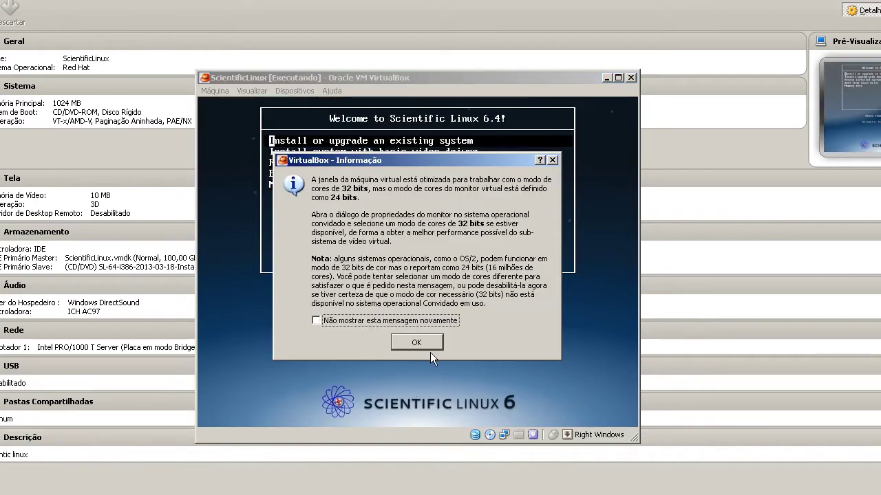
click(416, 343)
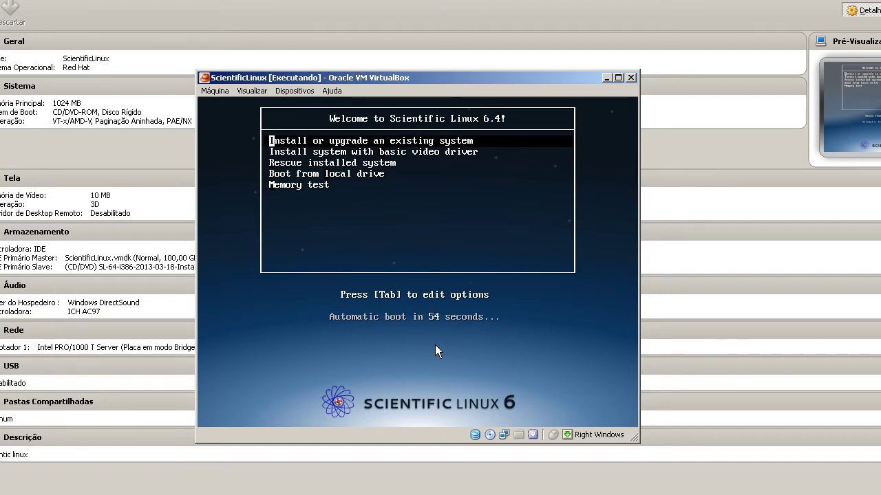
Launch "Install or upgrade an existing system" from the boot menu and skip the media test
key(Return)
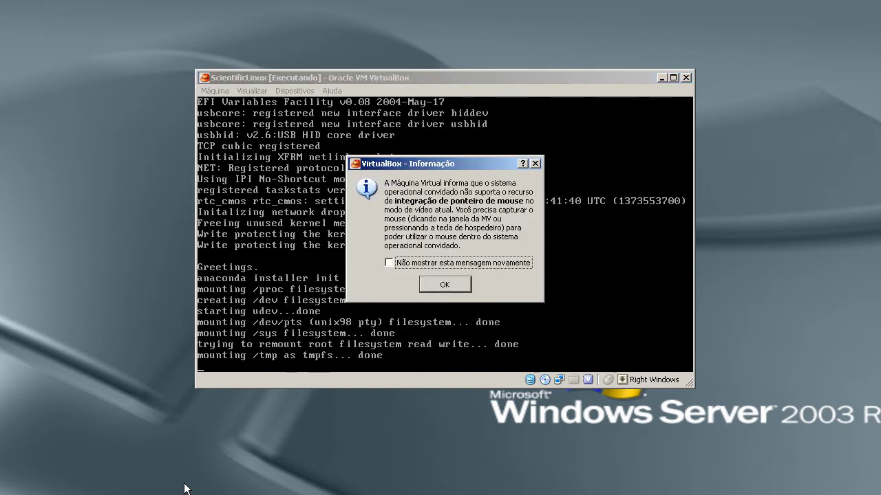
click(447, 287)
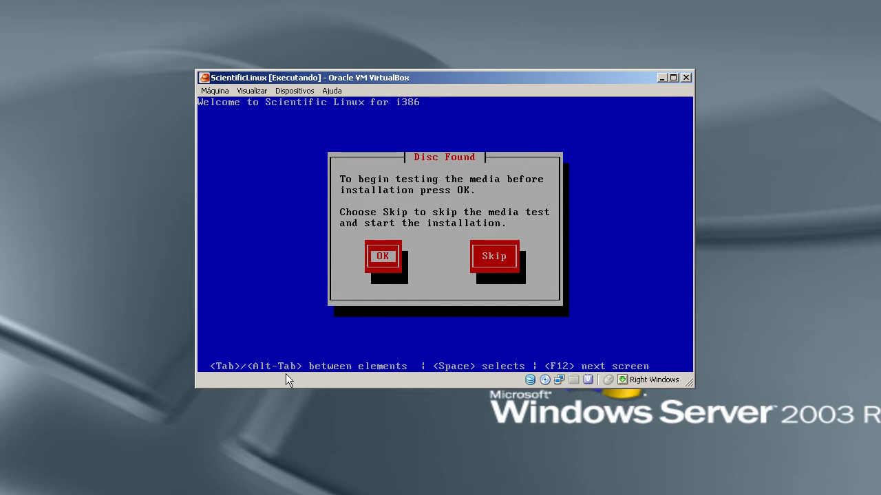
key(Tab)
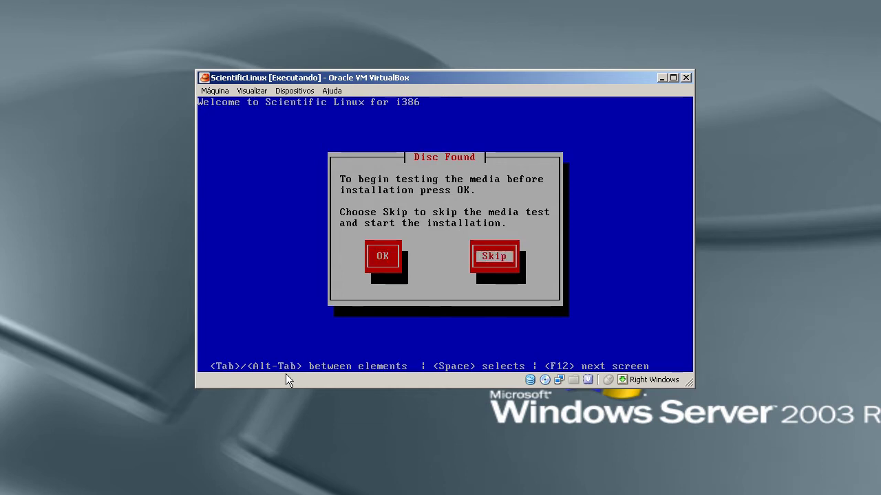
key(Return)
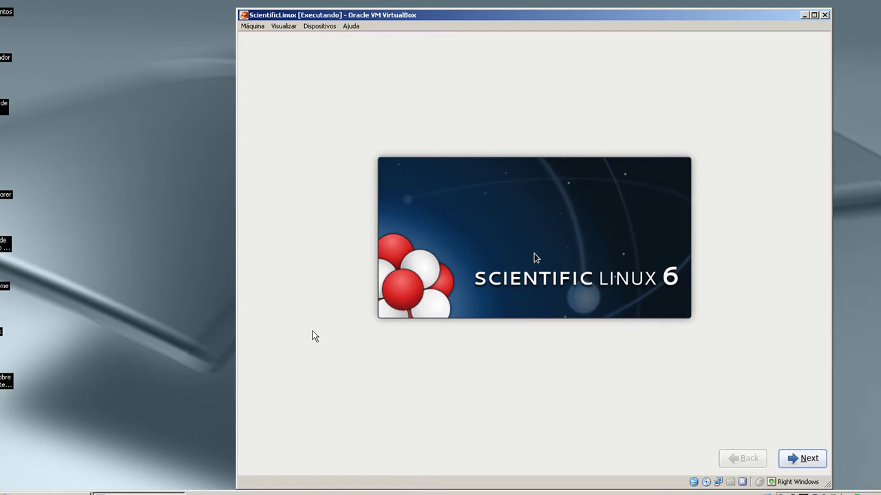
Set the installation language to Portuguese(Brazilian) and accept the Português Brasileiro (ABNT2) keyboard layout
key(Return)
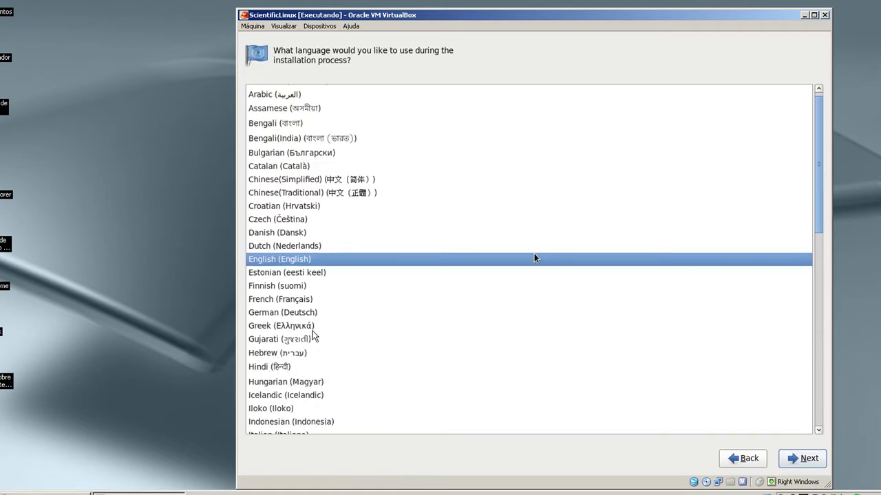
click(362, 315)
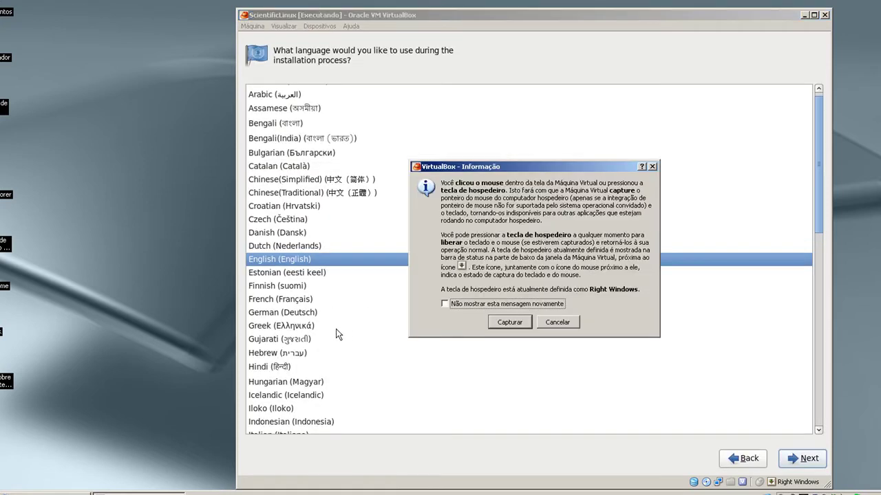
click(507, 322)
scroll(336, 329, down, 5)
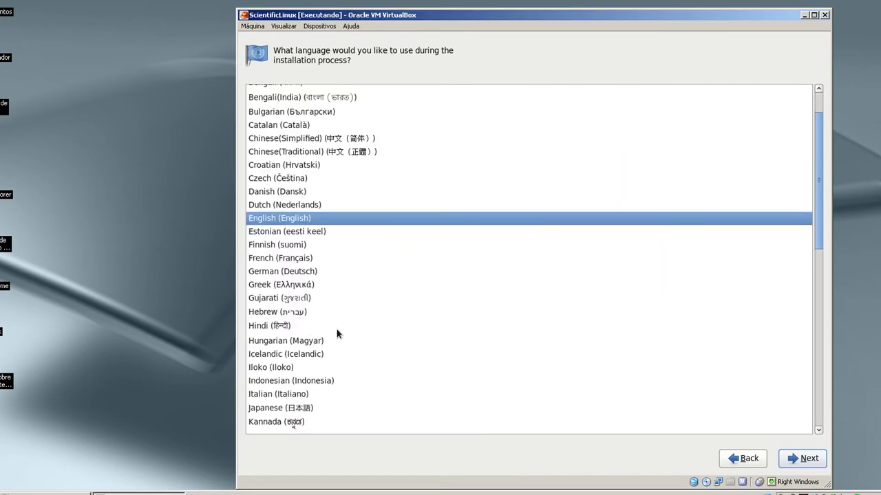
scroll(337, 333, down, 3)
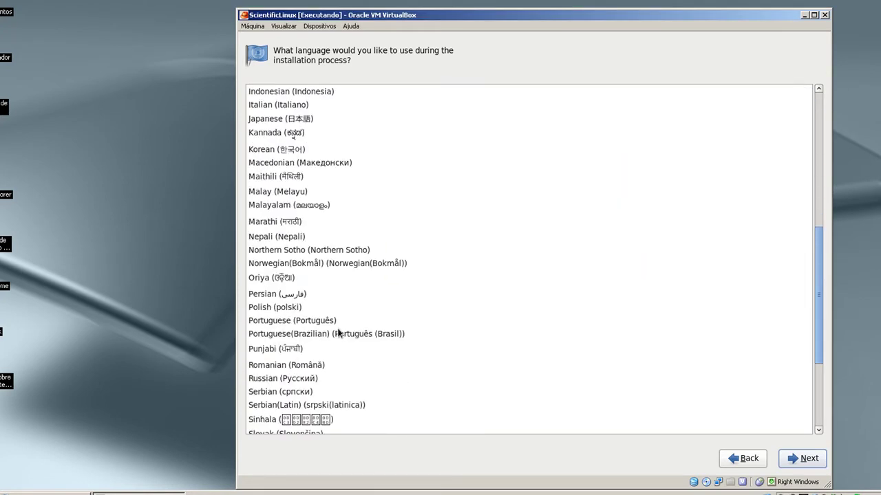
click(338, 333)
scroll(341, 336, down, 1)
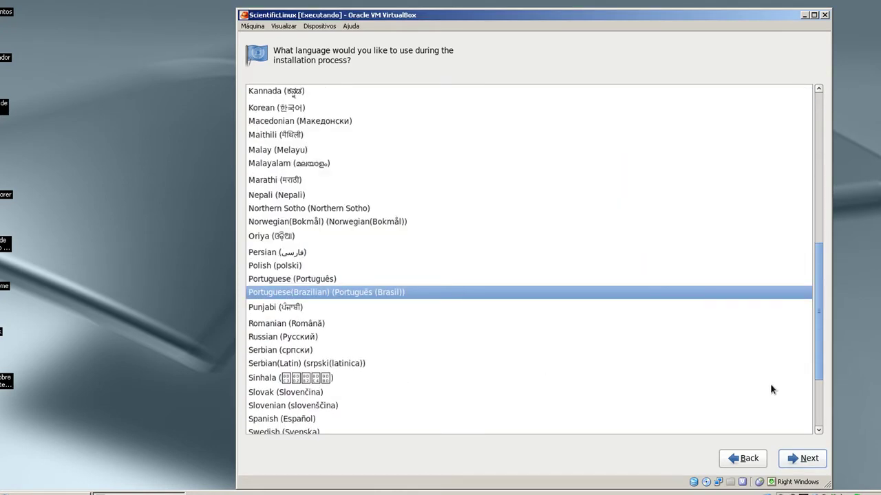
click(802, 459)
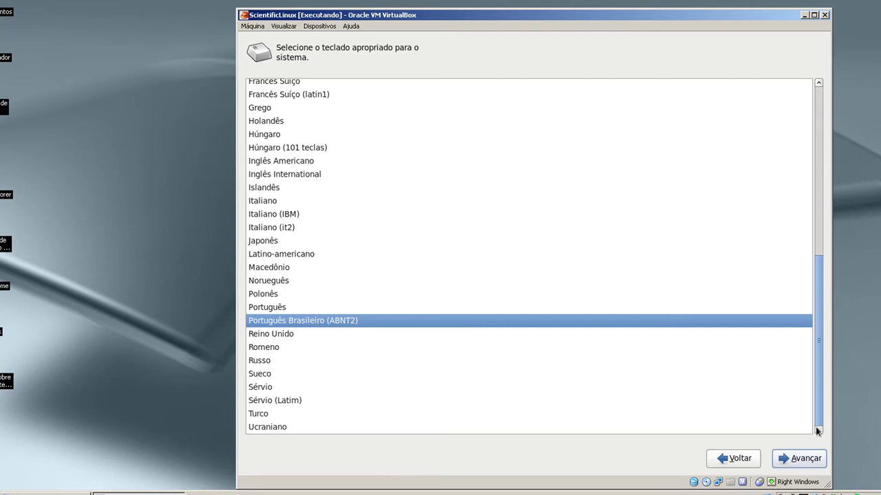
click(798, 459)
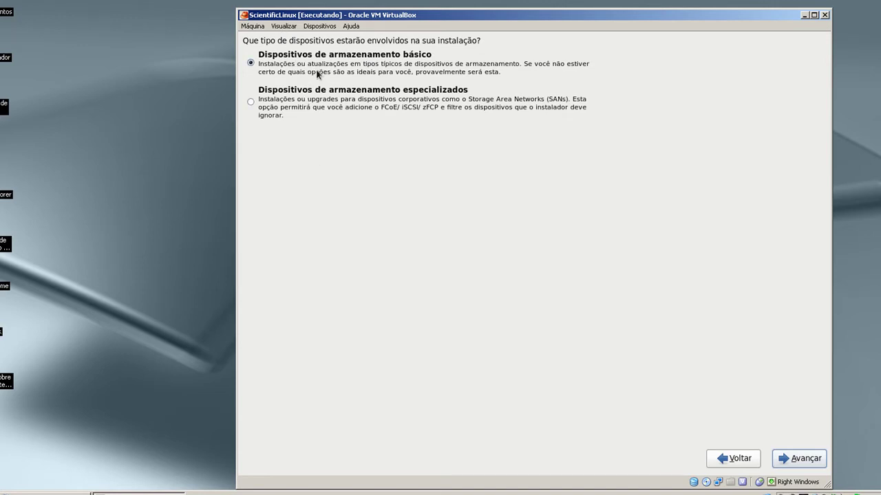
Choose basic storage devices for the installation and agree to discard any data on the virtual hard disk
click(282, 64)
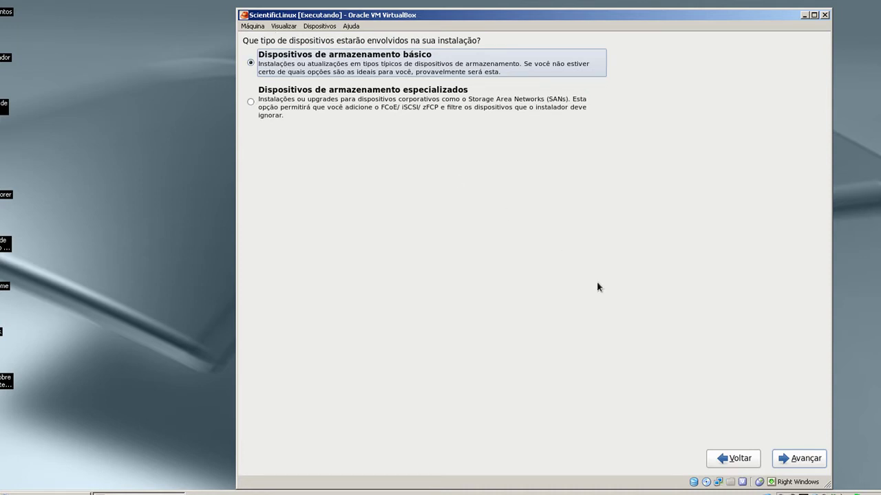
click(793, 461)
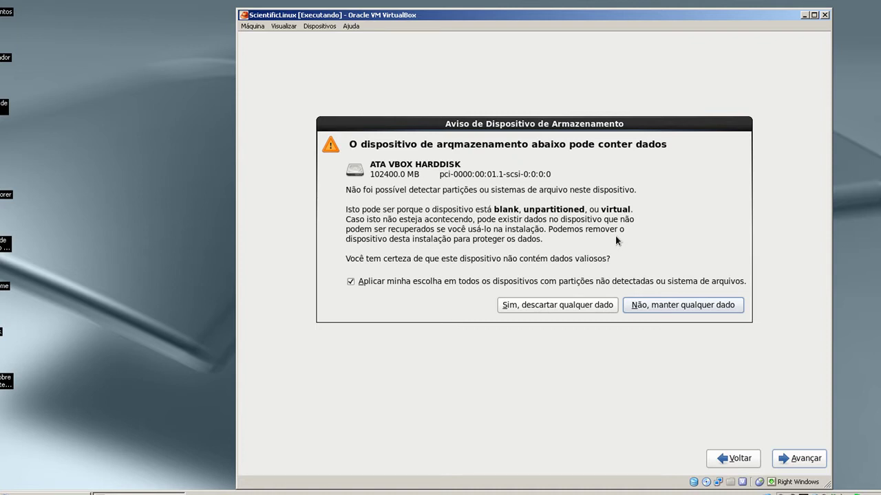
click(529, 306)
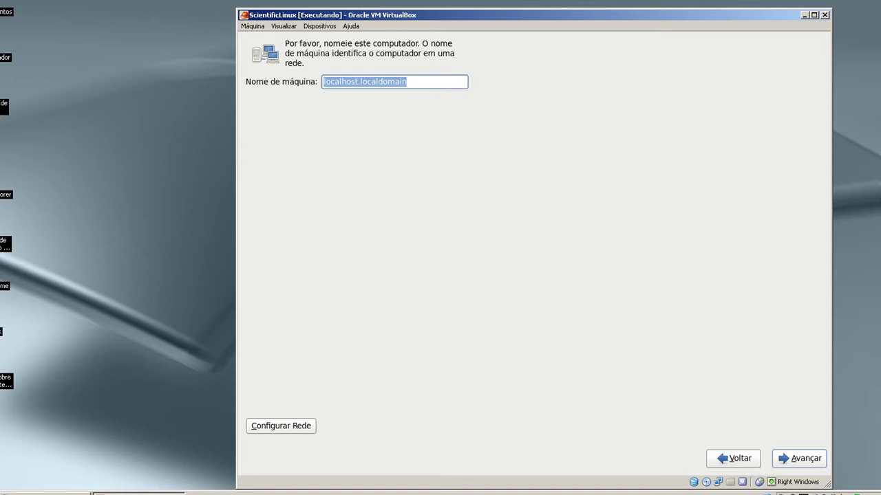
Replace the default machine name with the owner's first name
text(v)
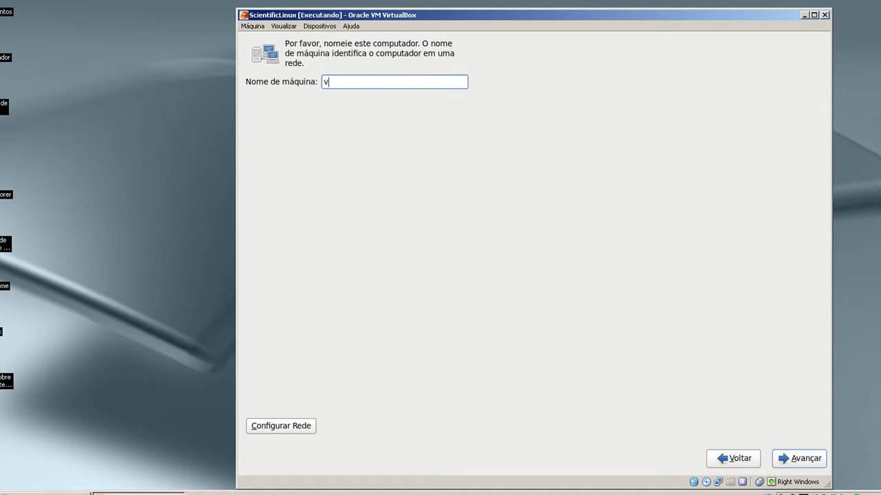
text(anderson)
Make the wired System eth0 connection connect automatically and check its 802.1x security settings
click(280, 427)
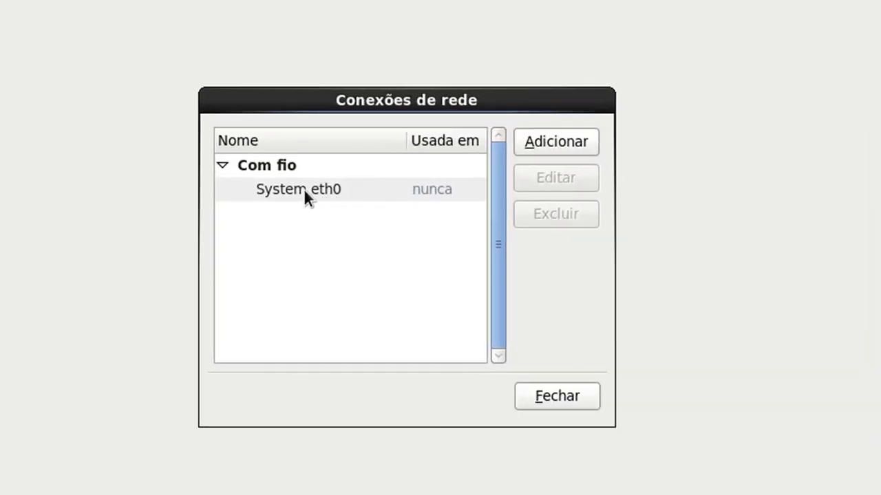
click(328, 191)
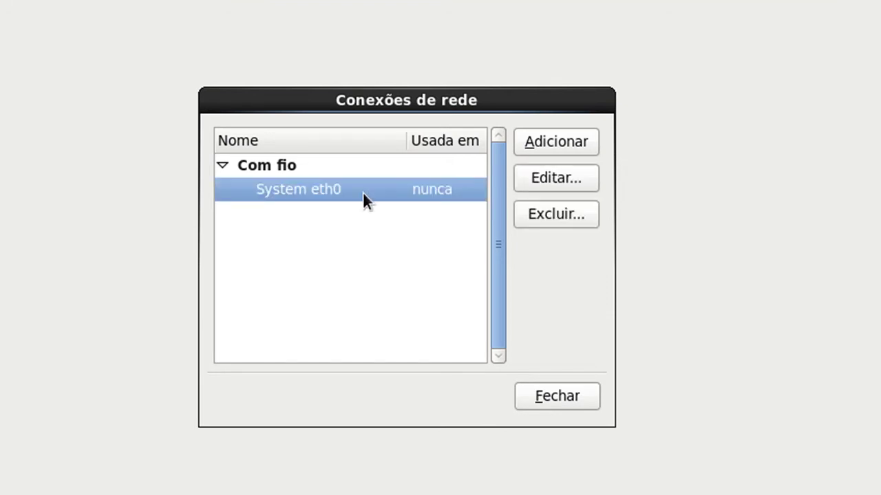
click(535, 179)
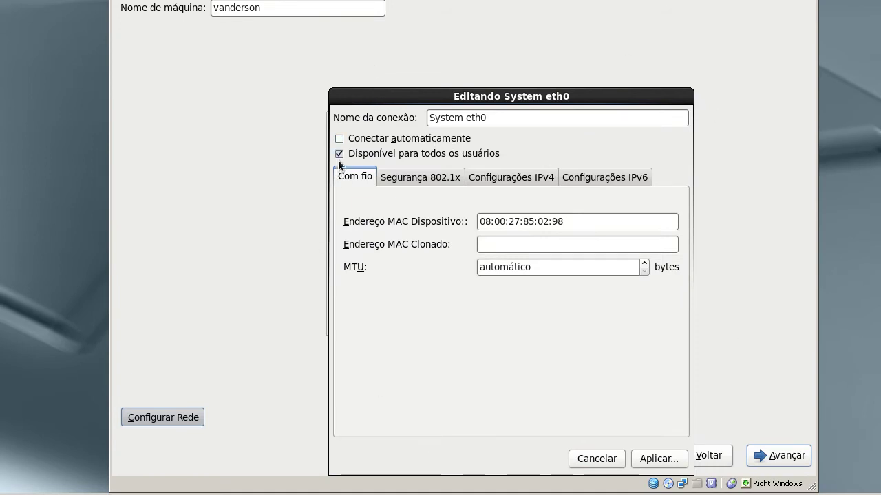
click(361, 141)
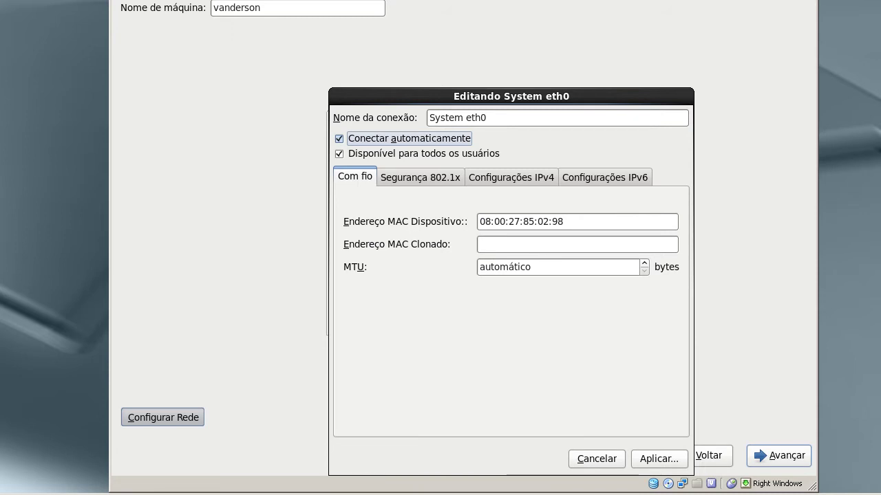
key(space)
key(space)
click(429, 177)
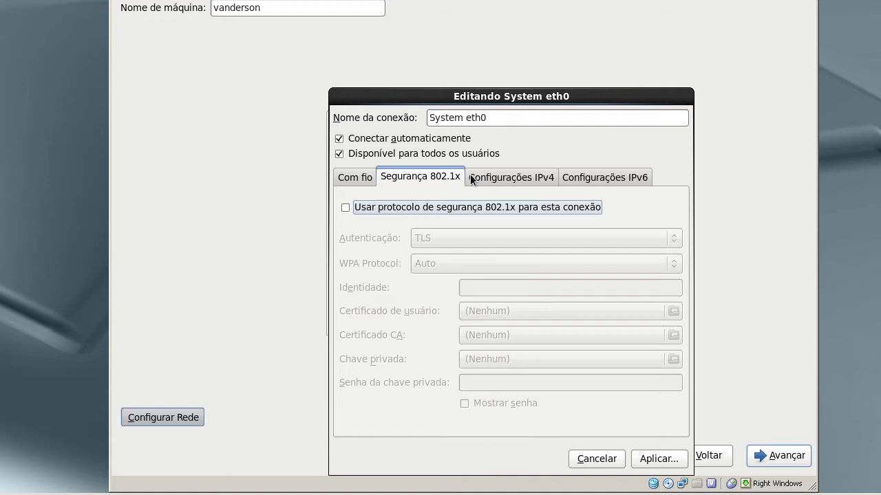
Set the IPv4 method of System eth0 to Manual and add the address 192.168.1.3 with network mask 24
click(520, 179)
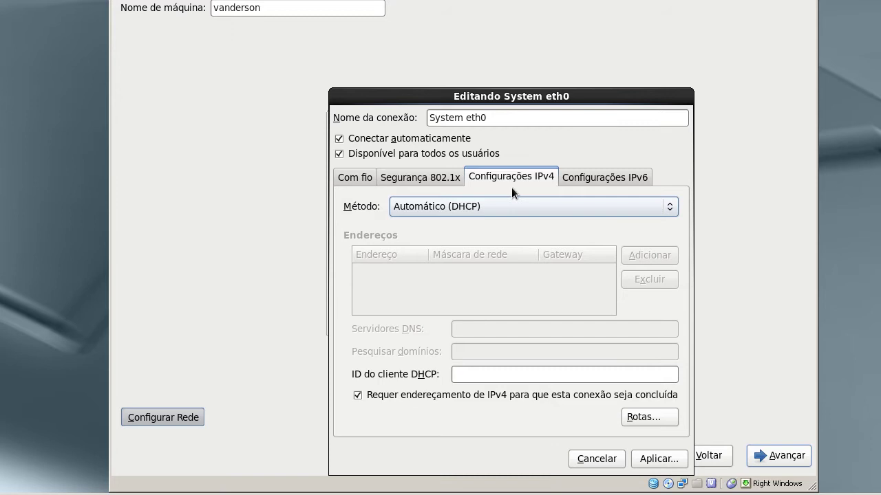
click(460, 210)
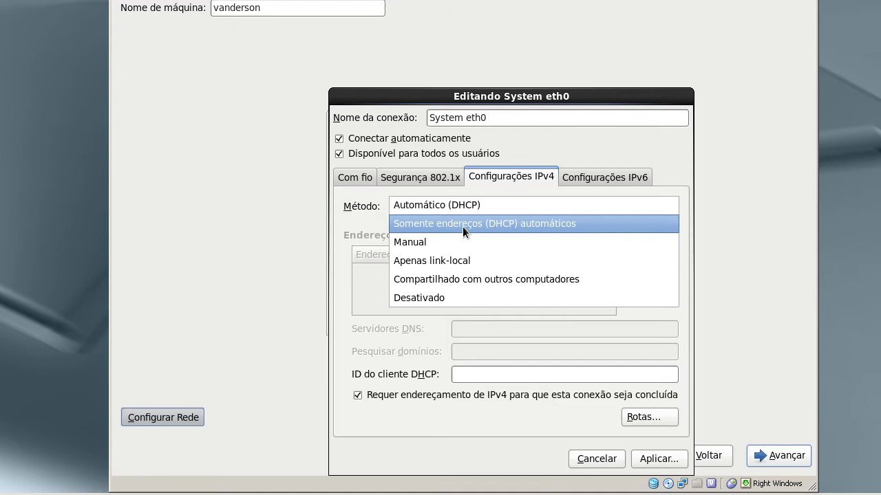
click(444, 242)
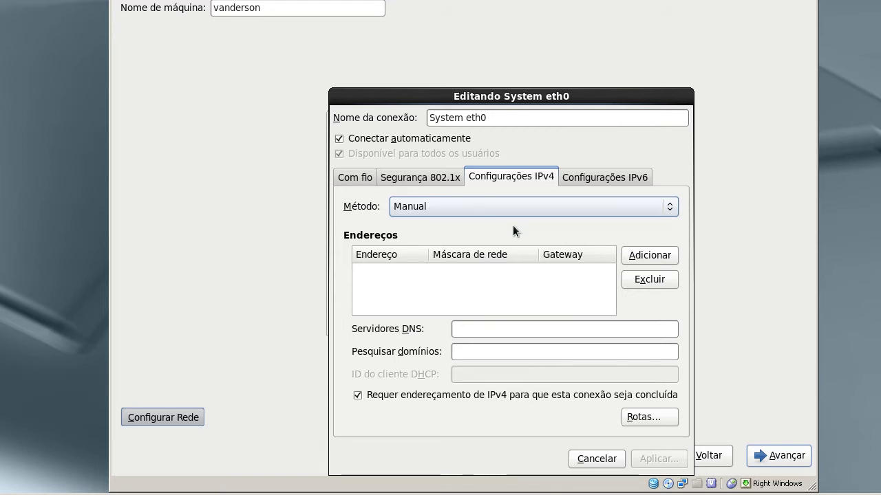
click(639, 255)
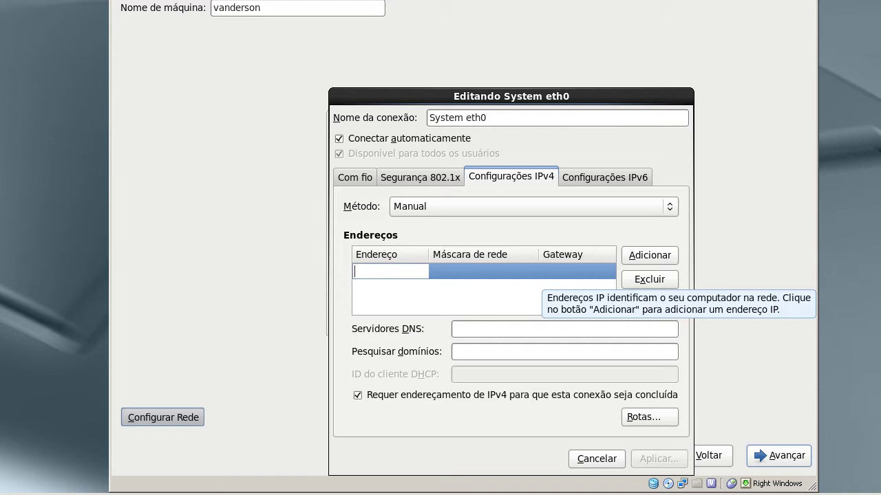
text(192.1)
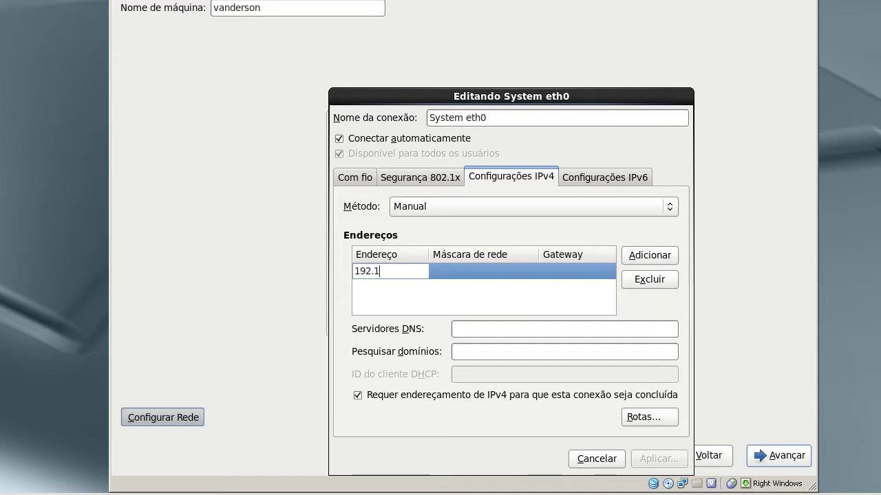
text(68.1.3)
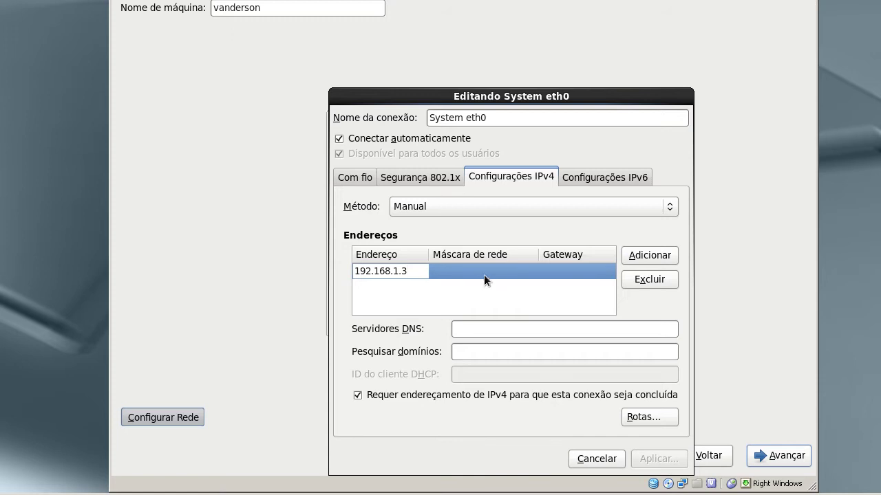
key(Tab)
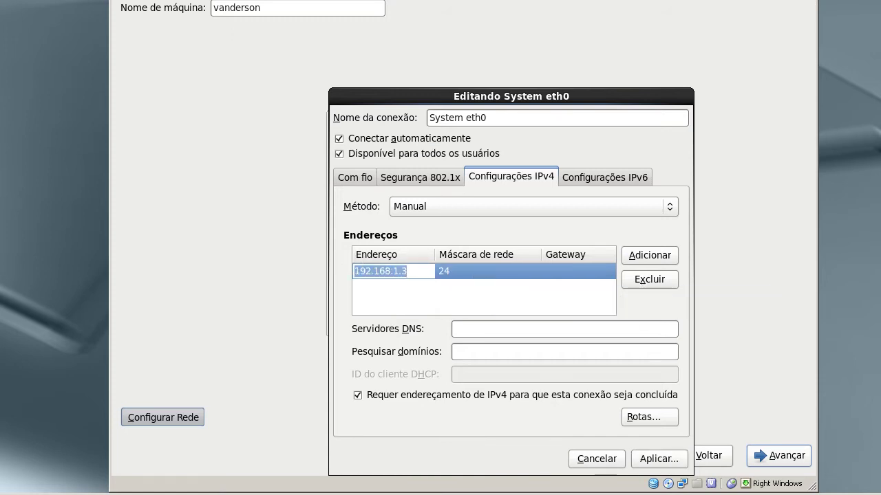
Change the IPv4 address entry to 10.0.0.1 and clear its network mask
key(shift+Tab)
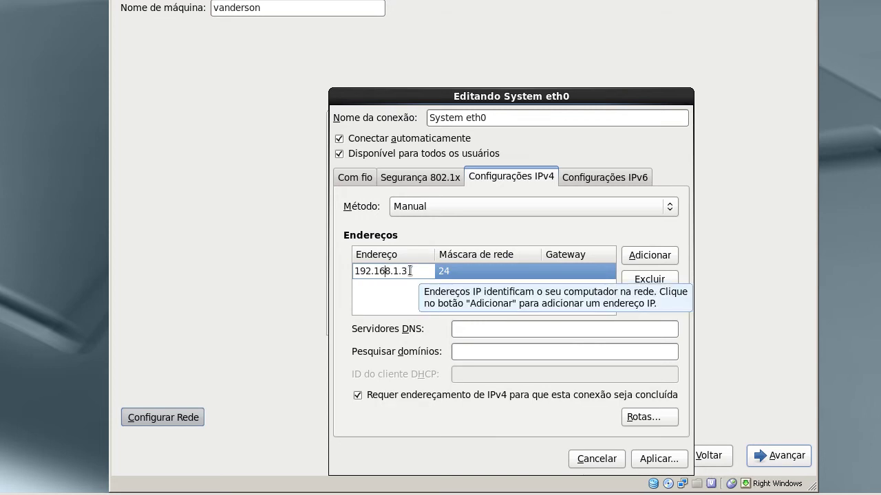
drag(410, 270, 263, 268)
text(10)
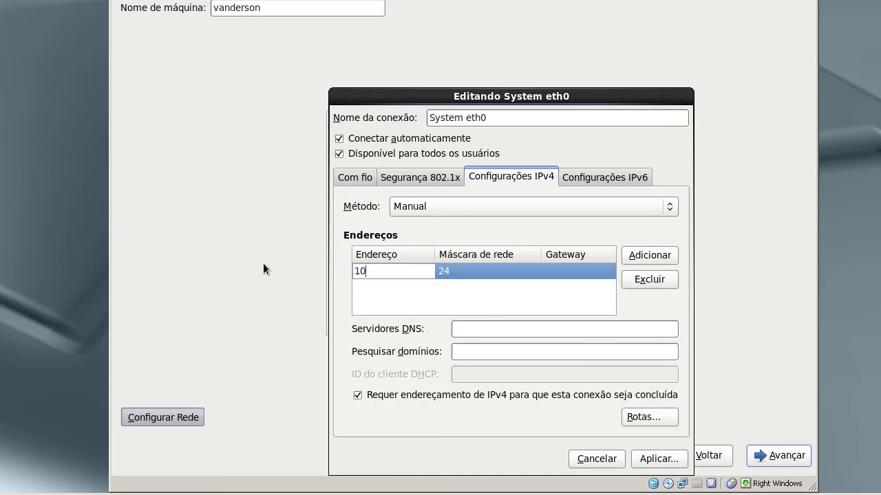
text(.0.0.1)
click(464, 271)
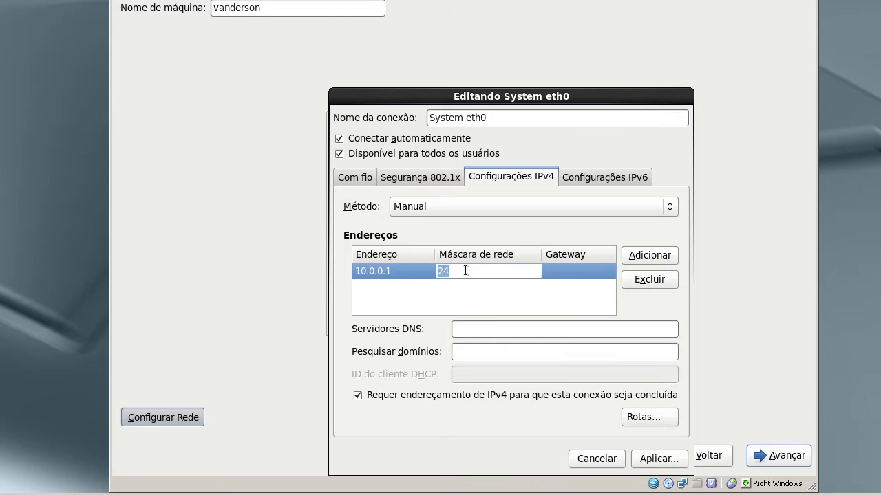
text(8)
key(BackSpace)
Change the IPv4 address entry to 172.16.0.2 and clear its network mask
click(417, 273)
click(417, 274)
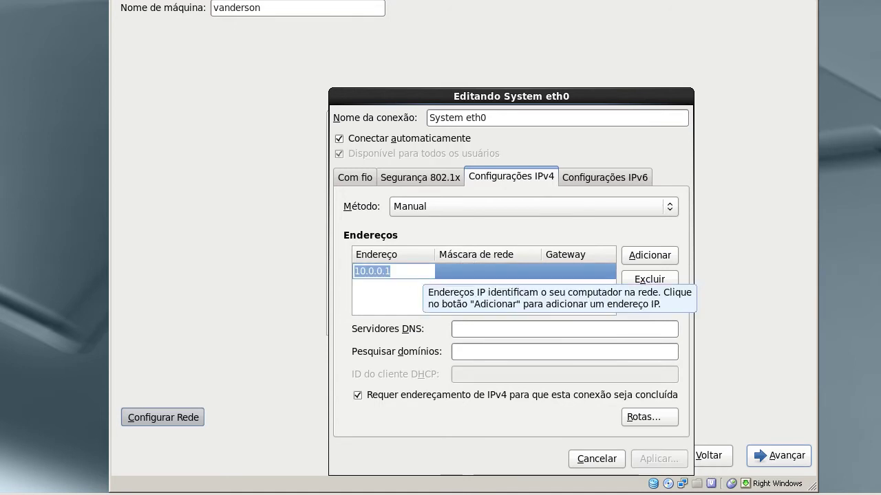
text(172)
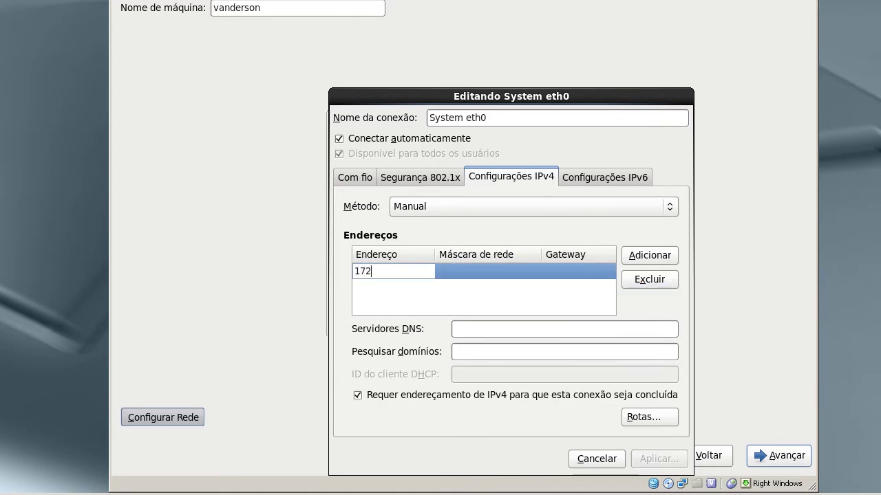
text(.16.0.2)
click(481, 272)
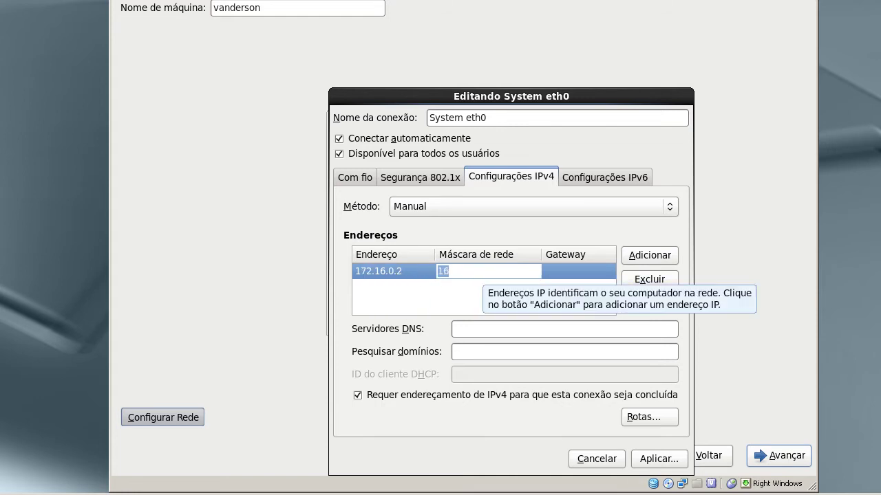
key(BackSpace)
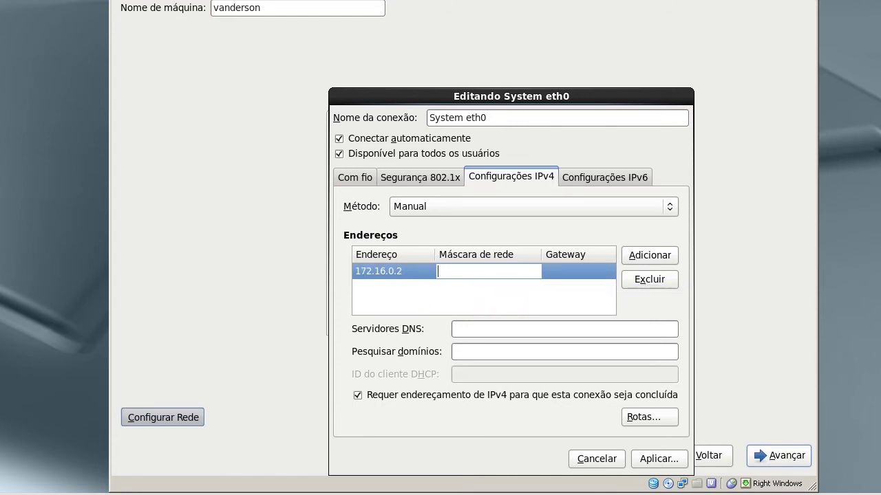
Set the IPv4 address to 192.168.1.3 with network mask 24 and the gateway to 192.168.1.1
click(422, 276)
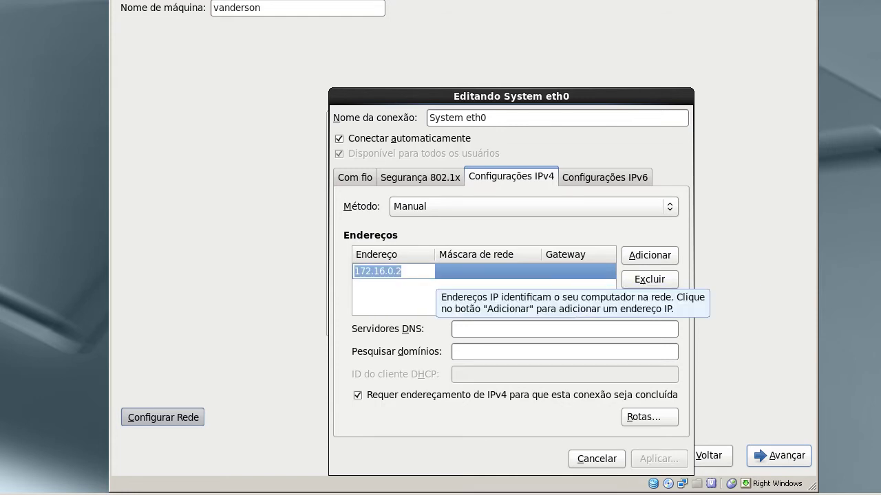
text(192)
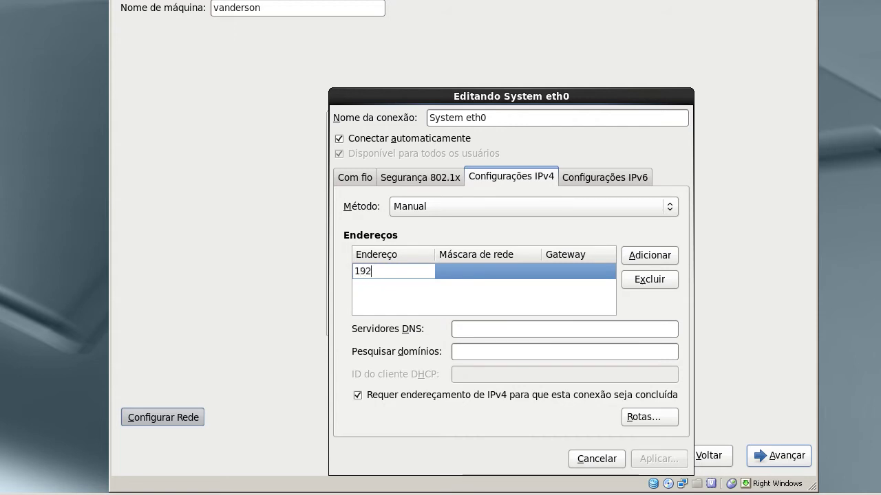
text(.168.1.32)
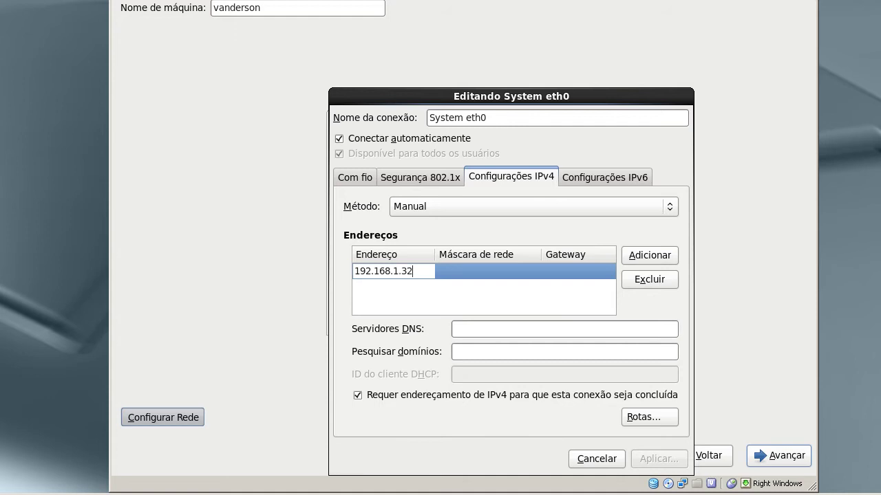
key(BackSpace)
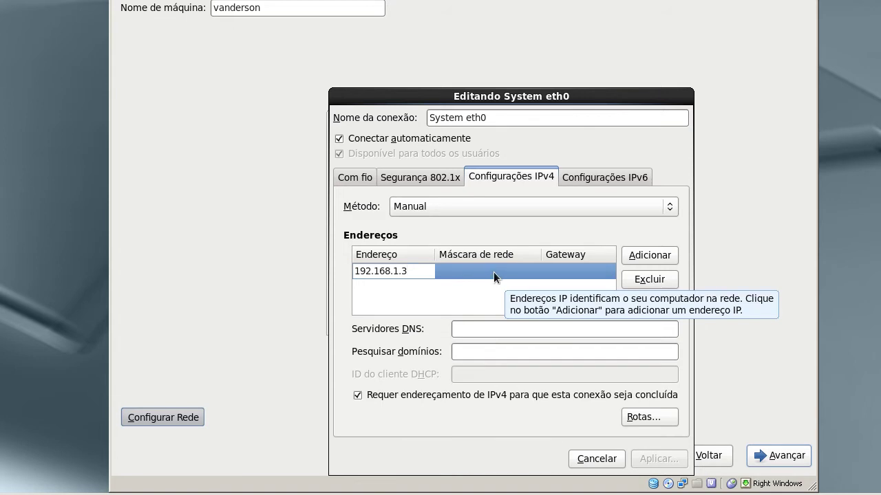
key(Tab)
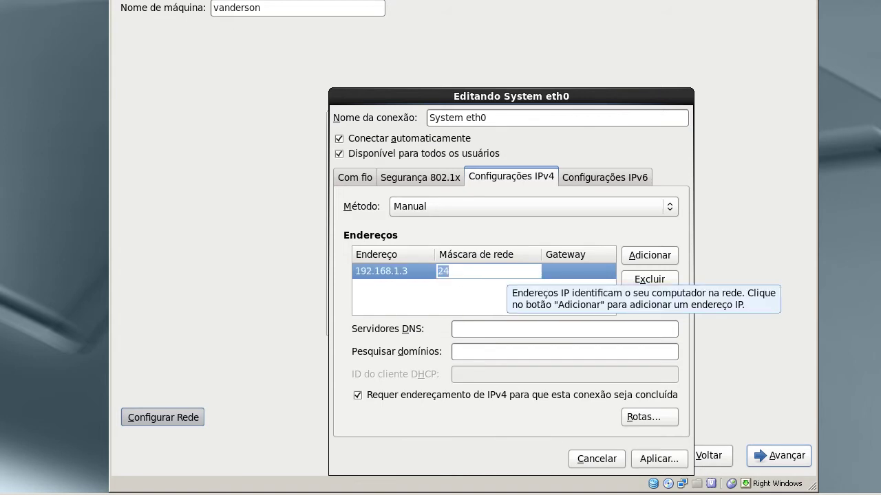
key(Tab)
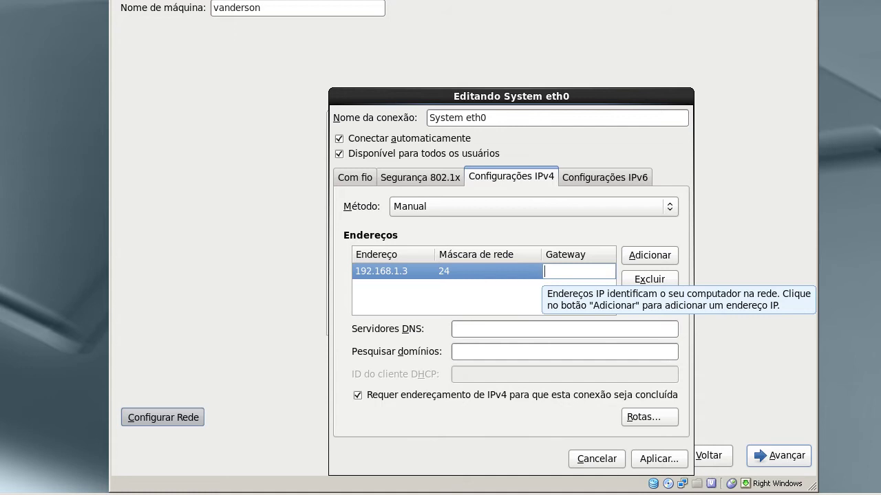
text(1)
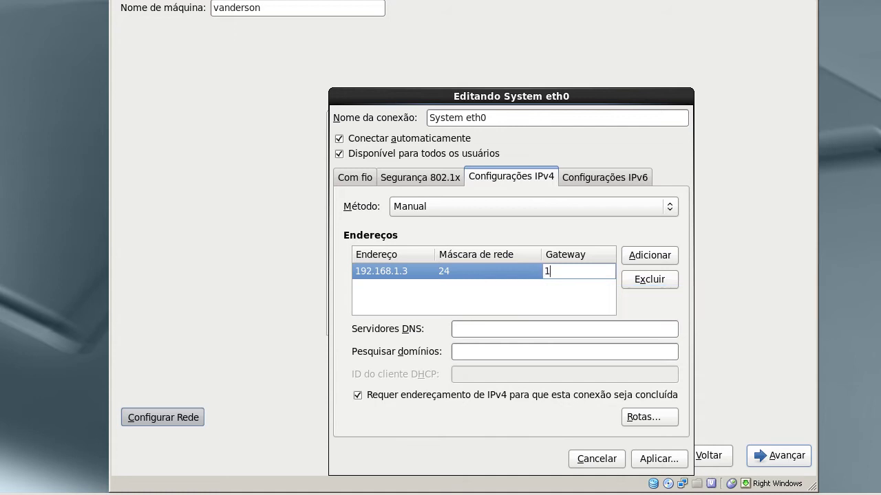
text(92.168.1.1)
Enter 8.8.8.8 as the DNS server of the manual IPv4 configuration
click(514, 330)
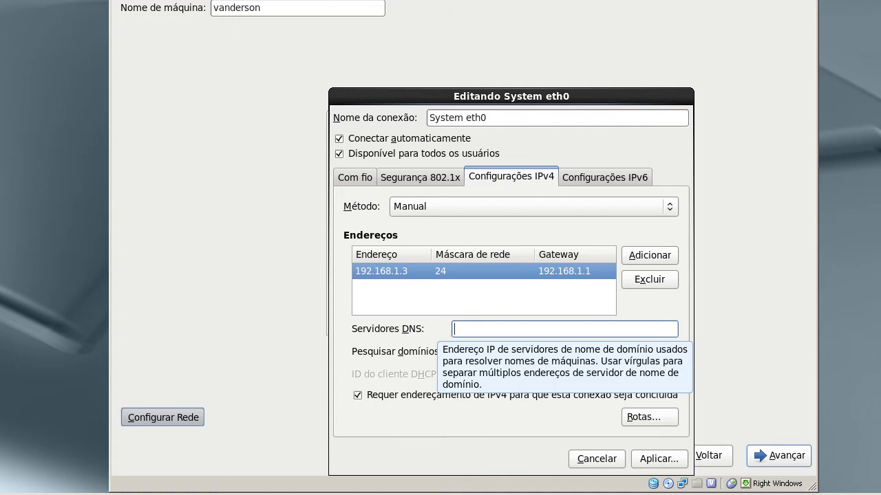
text(8.)
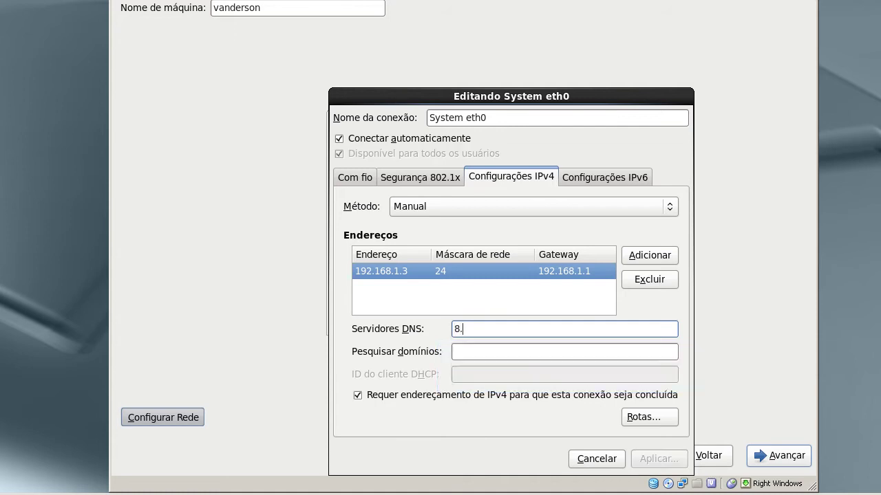
text(8.8.8)
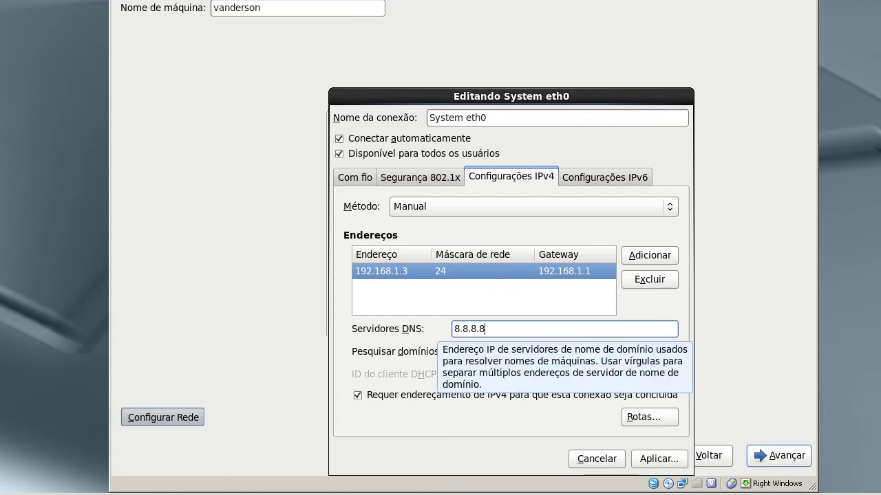
Replace the DNS server with the gateway's address, 192.168.1.1
key(BackSpace)
key(BackSpace)
key(BackSpace)
key(BackSpace)
key(BackSpace)
key(BackSpace)
key(BackSpace)
text(192.16)
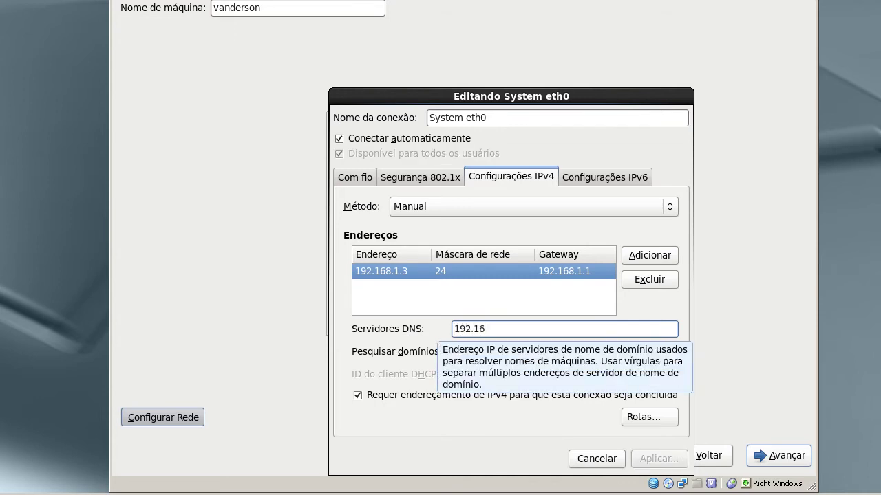
text(8.1.1)
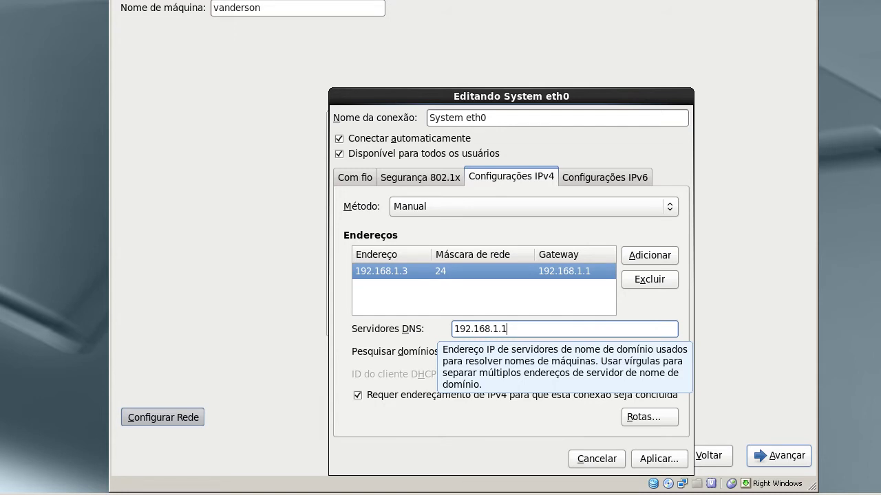
Change the DNS server back to 8.8.8.8 and leave the search domains empty
key(BackSpace)
key(BackSpace)
key(BackSpace)
key(BackSpace)
key(BackSpace)
key(BackSpace)
key(BackSpace)
key(BackSpace)
key(BackSpace)
key(BackSpace)
key(BackSpace)
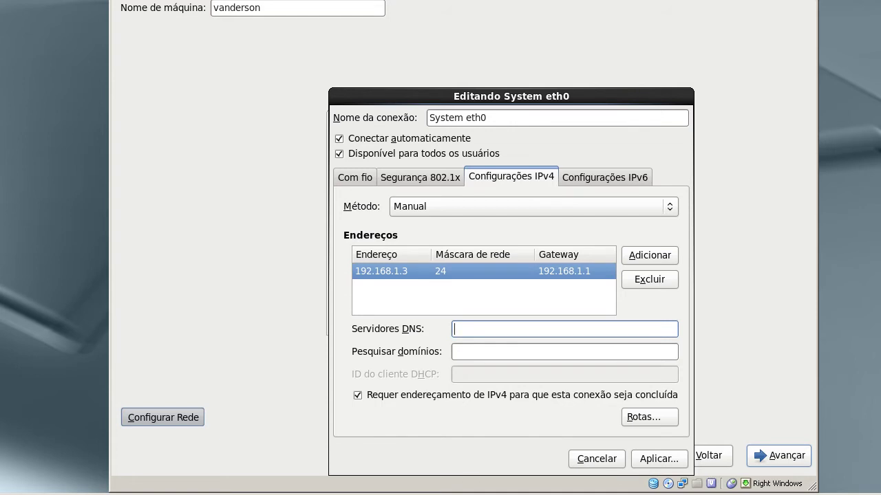
text(8.8.8.)
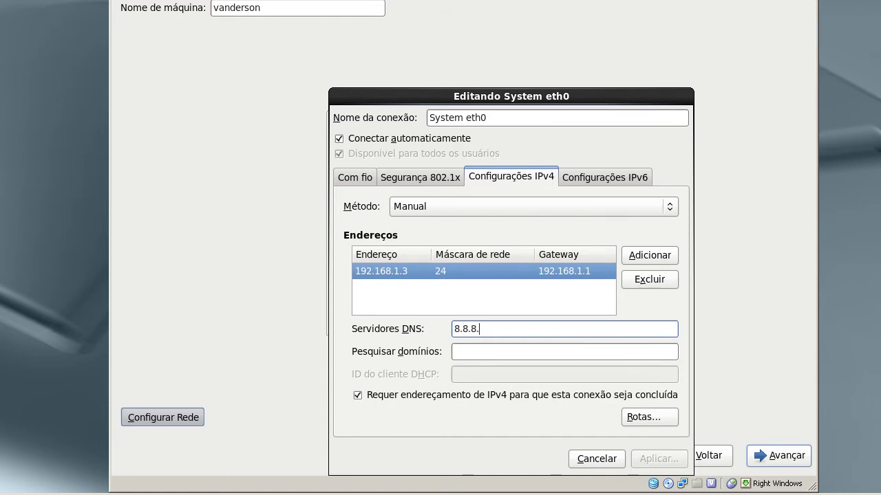
text(8)
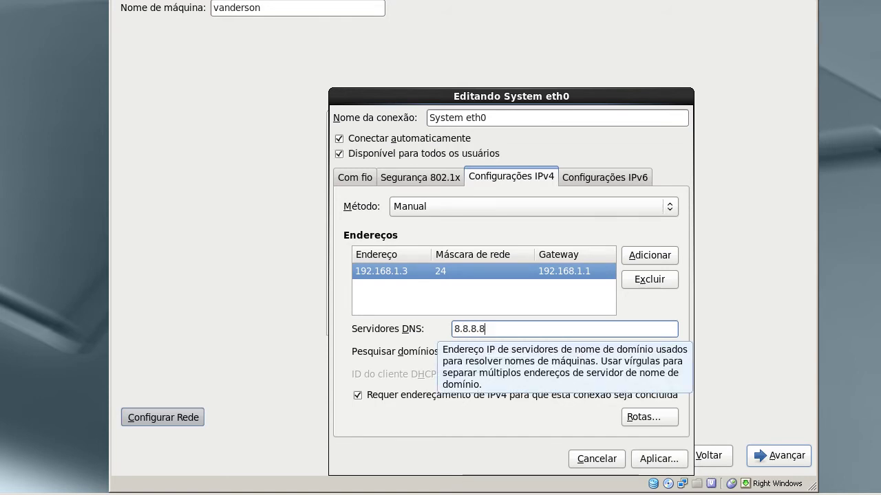
click(490, 358)
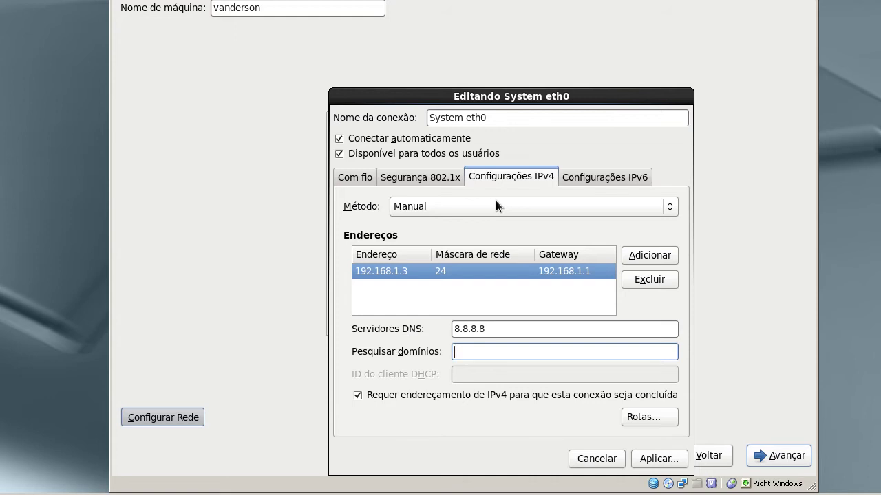
Try the IPv4 methods Apenas link-local, Compartilhado com outros computadores and Desativado in turn, and check the IPv6 settings briefly
click(461, 208)
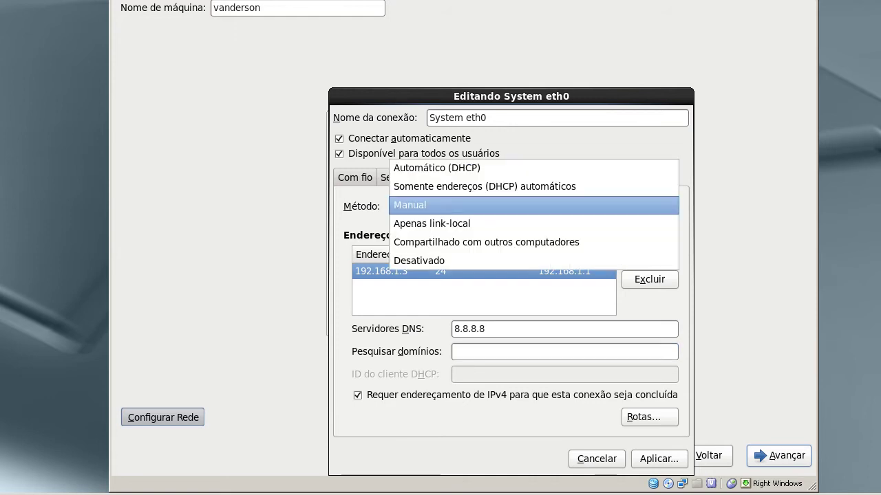
click(461, 225)
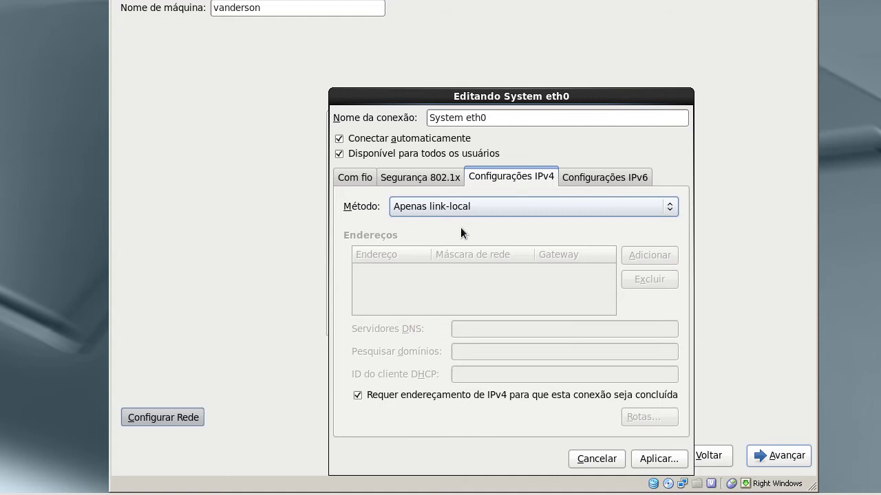
click(463, 208)
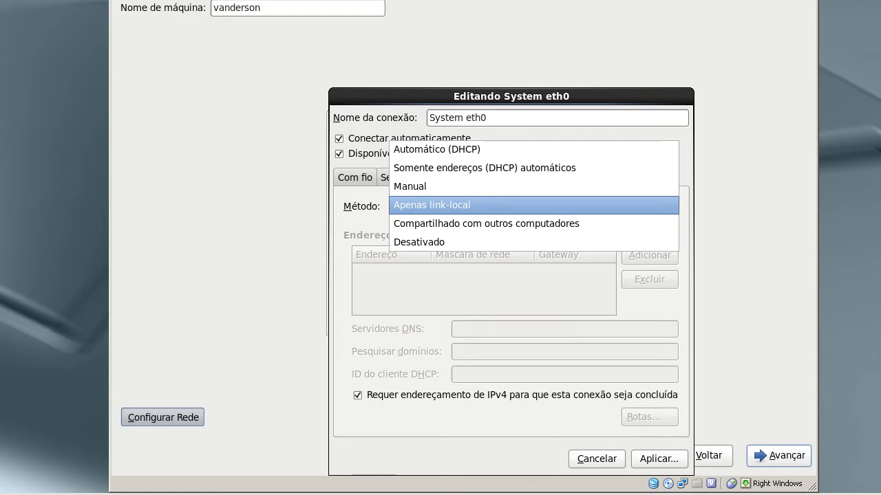
click(471, 227)
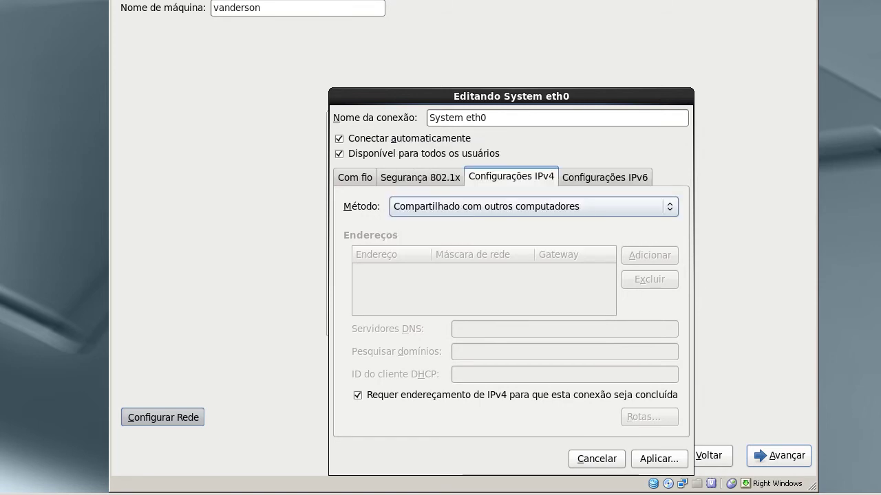
click(472, 207)
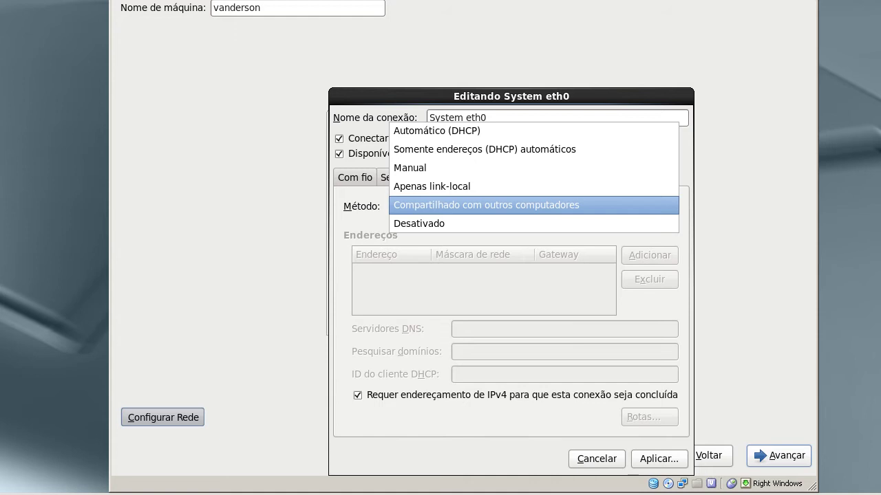
click(471, 226)
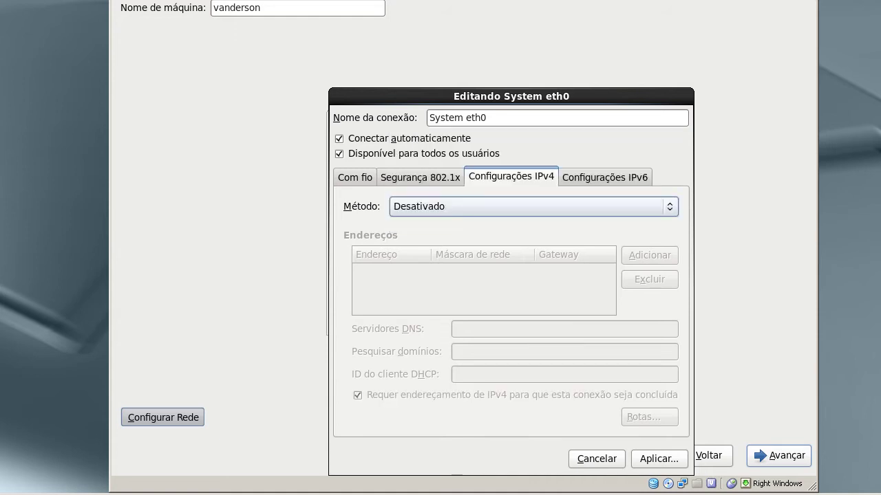
click(446, 213)
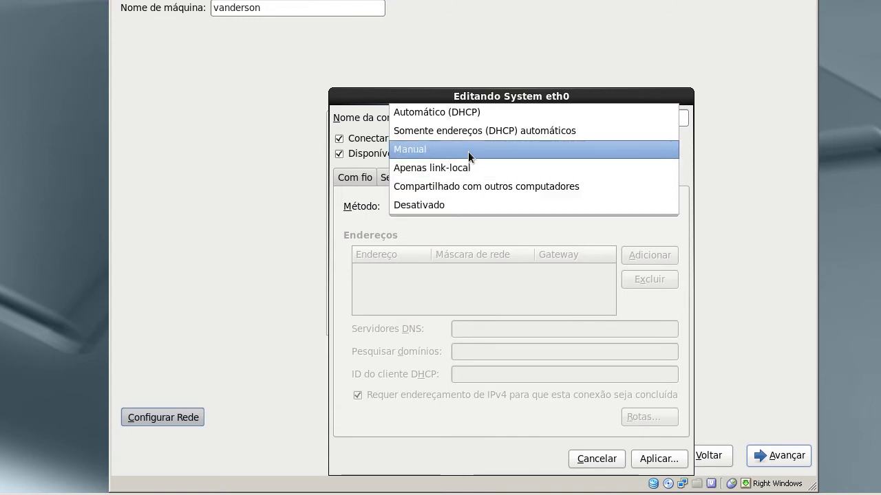
click(457, 207)
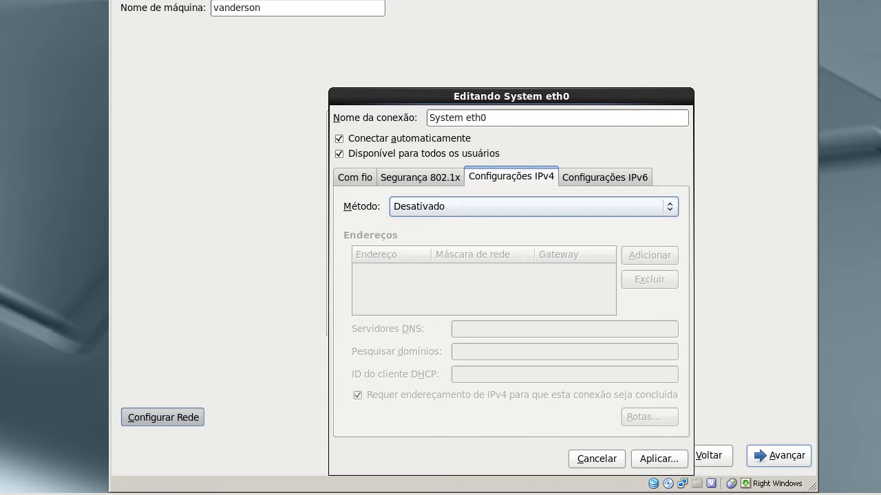
click(606, 179)
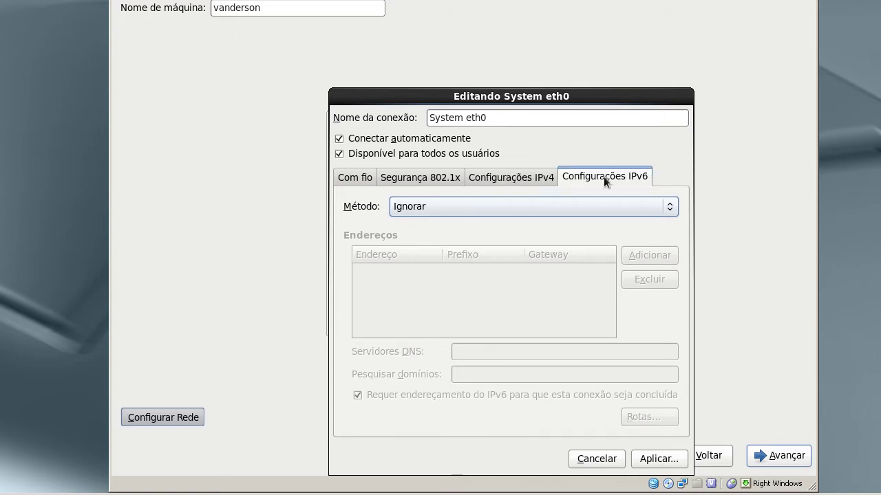
click(538, 179)
Set the IPv4 method back to Manual and add the address 192.168.1.3 with network mask 24 and gateway 192.168.1.1
click(514, 204)
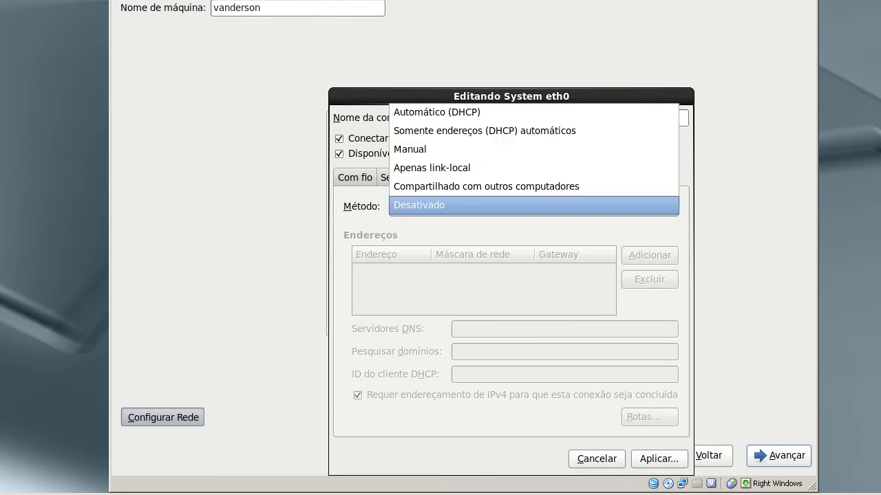
click(507, 148)
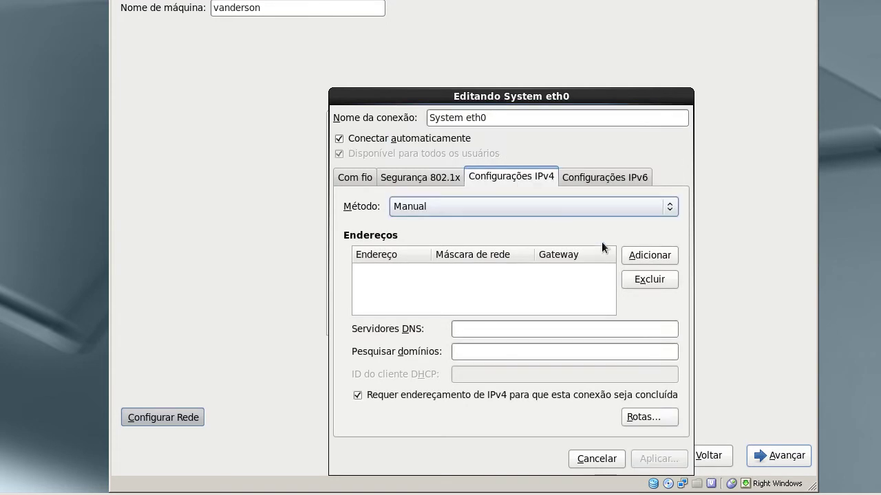
click(637, 253)
text(192)
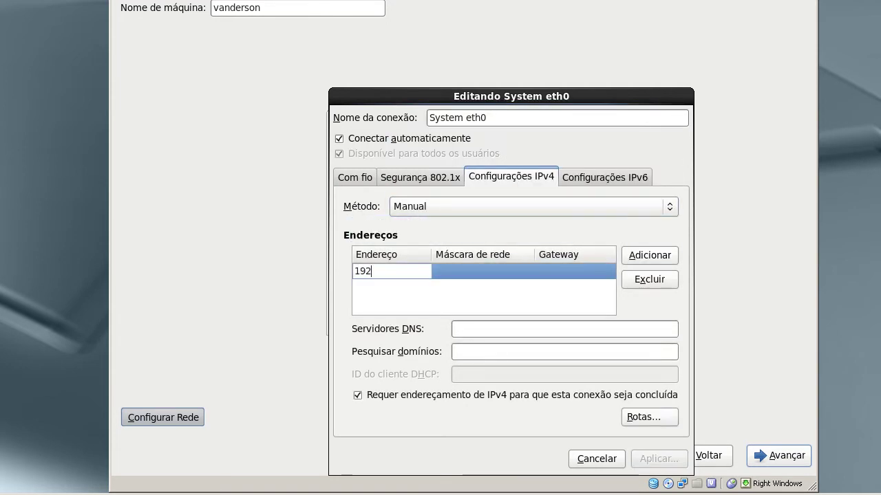
text(.168.1.3)
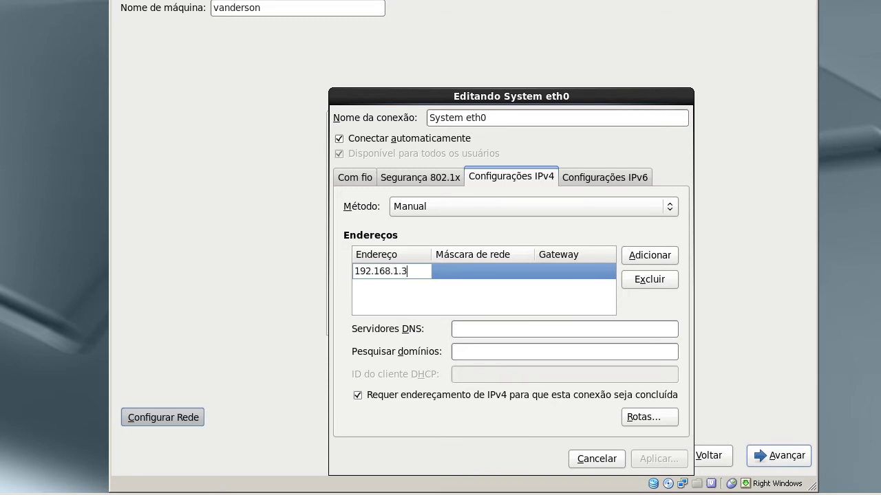
key(Tab)
text(24)
key(Tab)
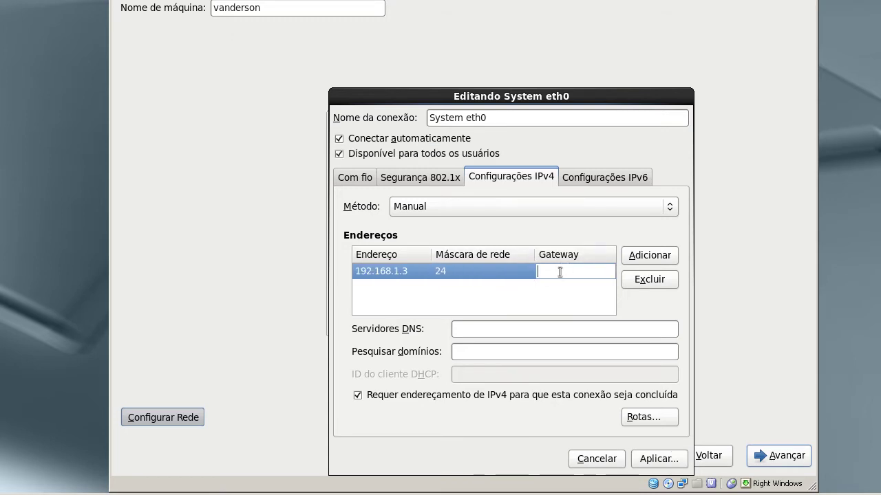
text(192.168.1.1)
Enter 8.8.8.8 as the DNS server for the re-created IPv4 address
click(544, 335)
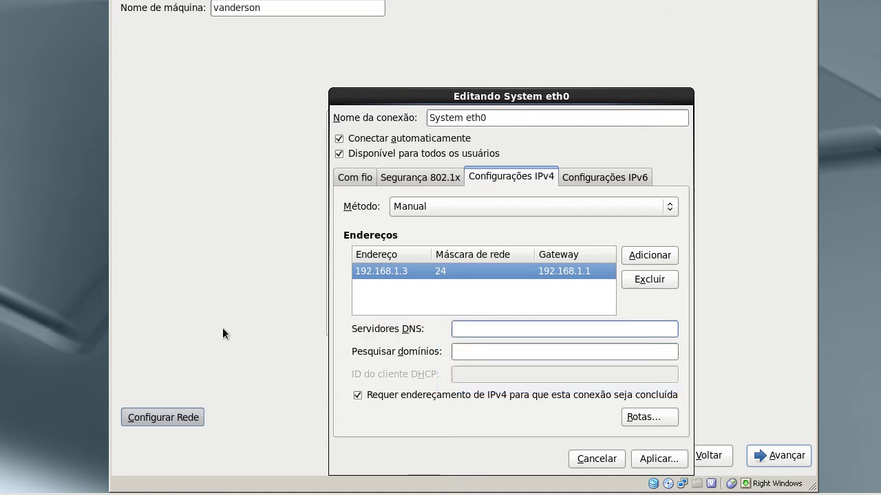
text(8.8.8.8)
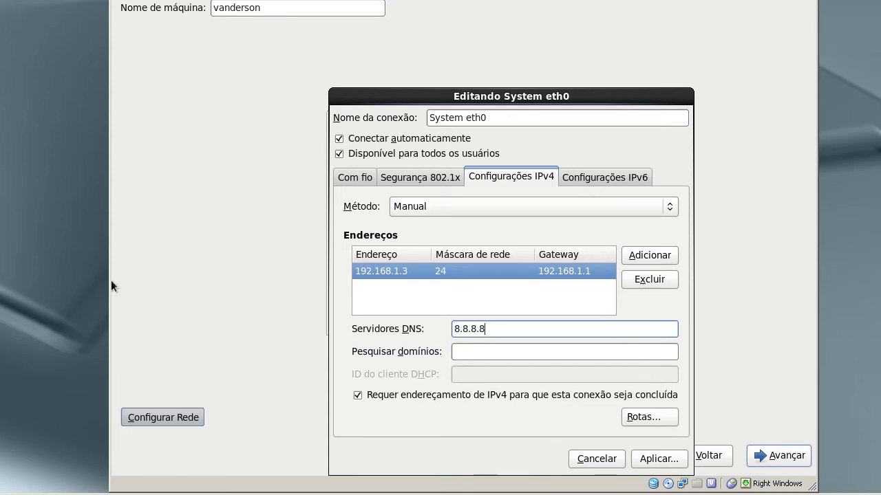
triple_click(477, 331)
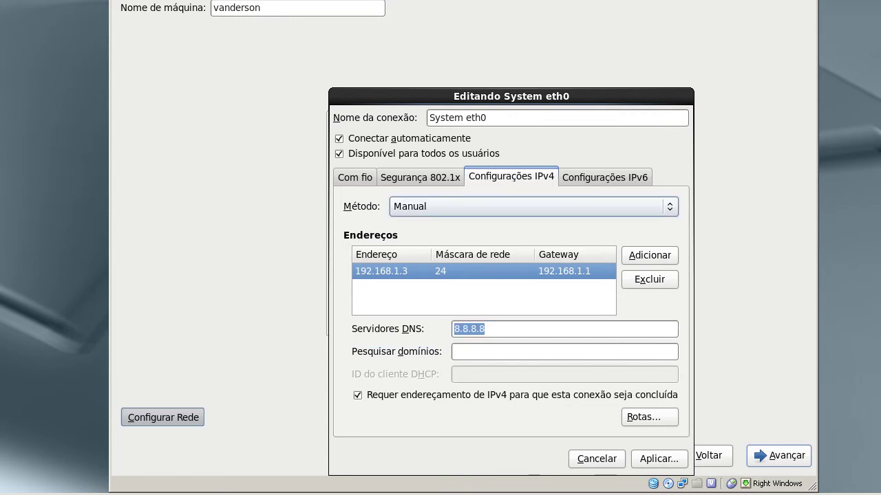
Try the IPv6 method Automático and then Automático, somente endereços for the eth0 connection
click(593, 181)
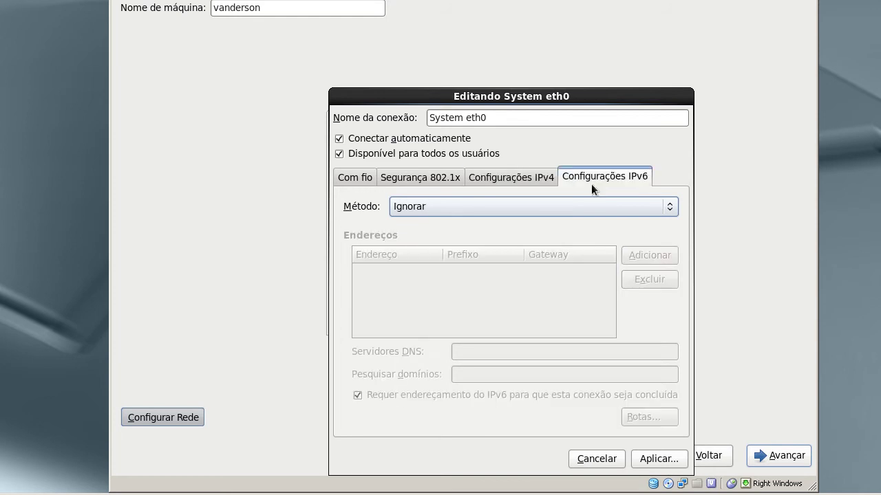
click(473, 205)
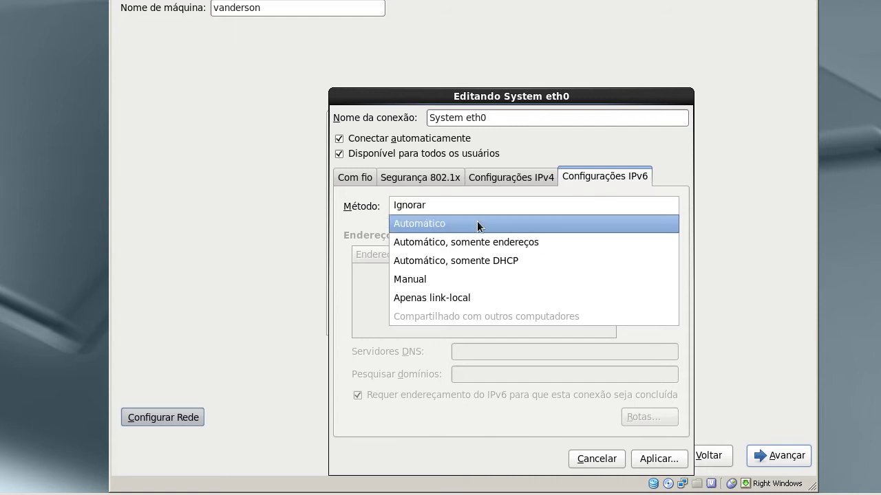
click(419, 224)
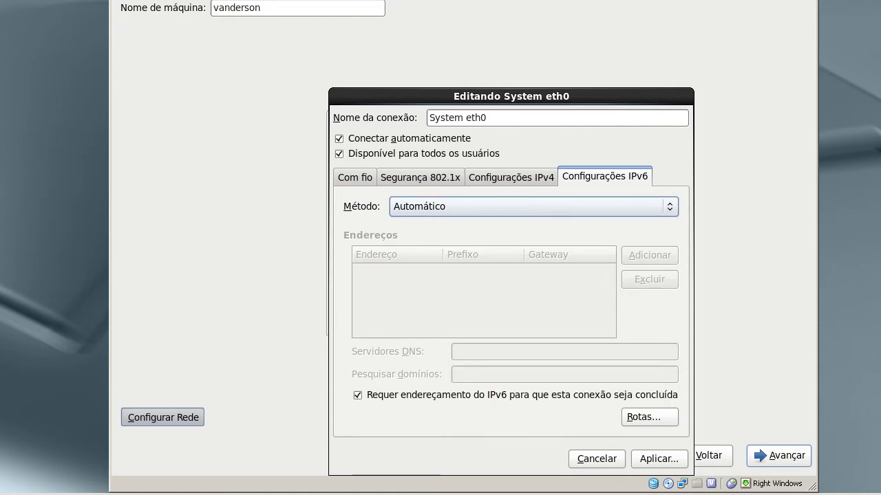
click(473, 204)
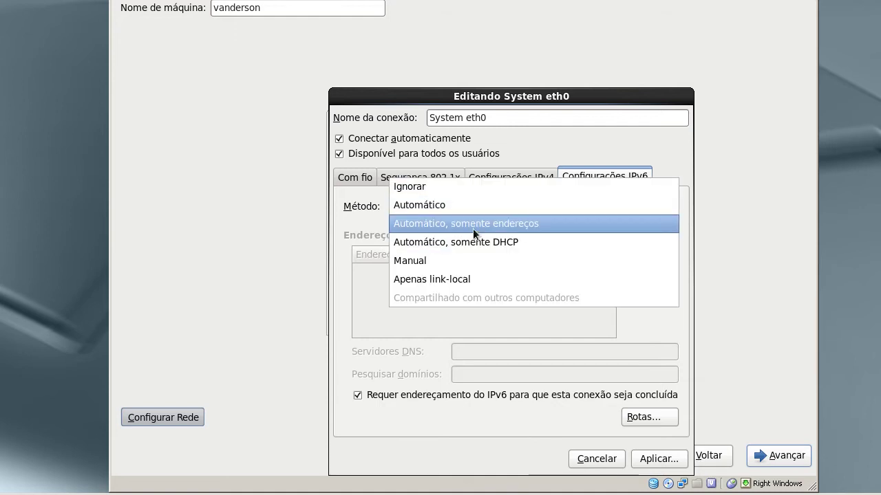
click(473, 228)
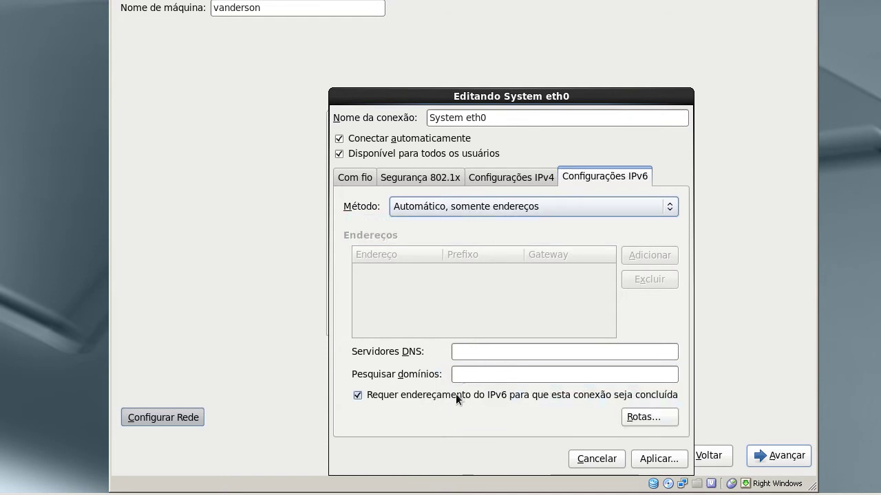
Switch the IPv6 method to Manual and add an address row containing fe::254132
click(434, 211)
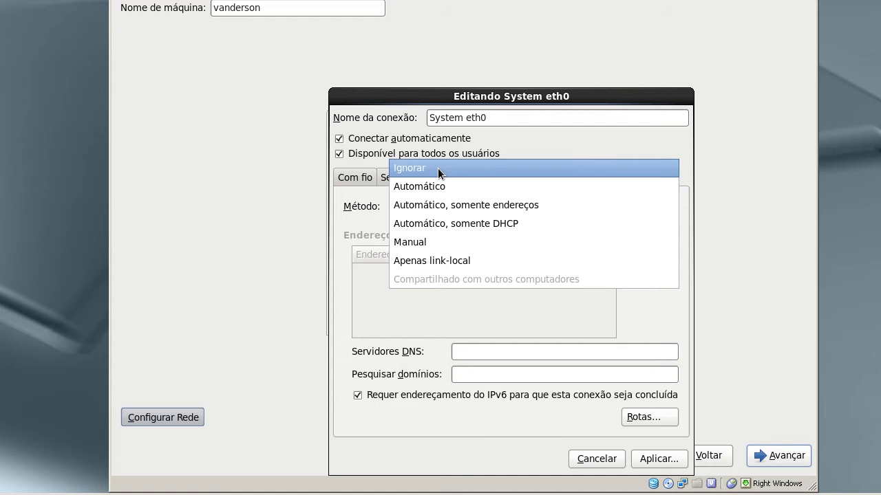
click(436, 243)
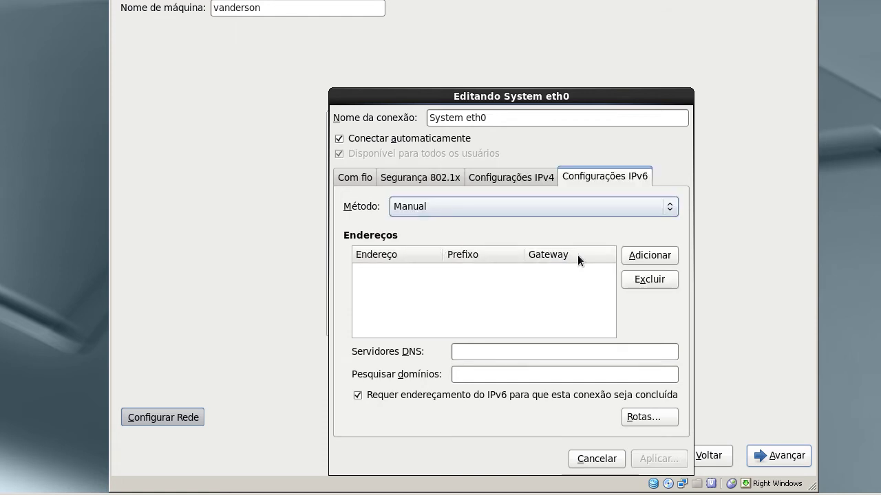
click(630, 259)
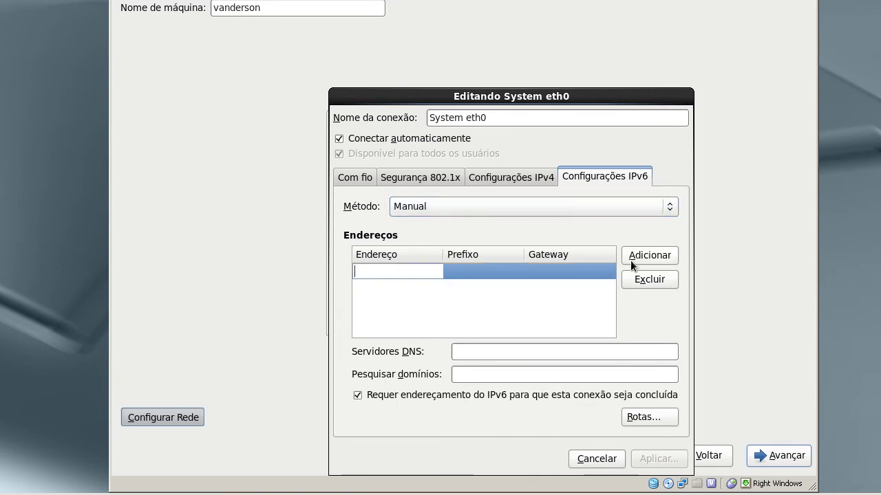
text(fe::254132)
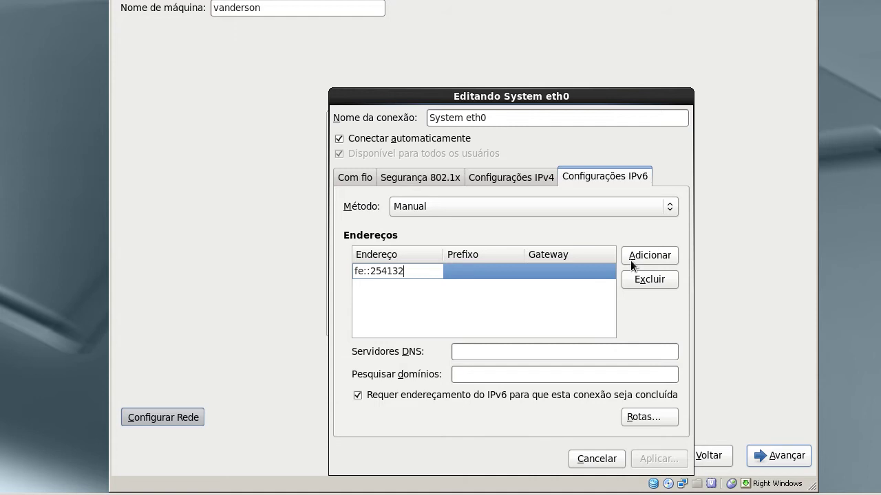
Clear the entered IPv6 address and delete its row from the address list
key(BackSpace)
key(BackSpace)
key(BackSpace)
key(BackSpace)
key(BackSpace)
key(BackSpace)
key(BackSpace)
key(BackSpace)
key(BackSpace)
key(BackSpace)
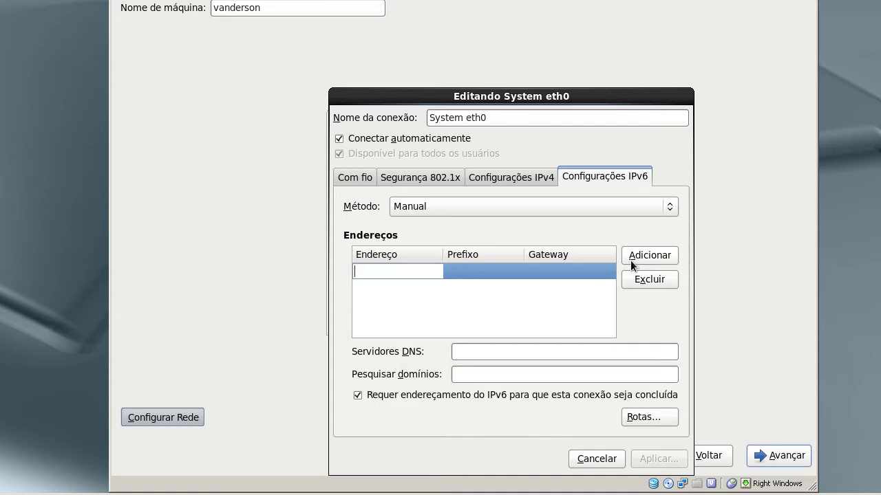
click(531, 271)
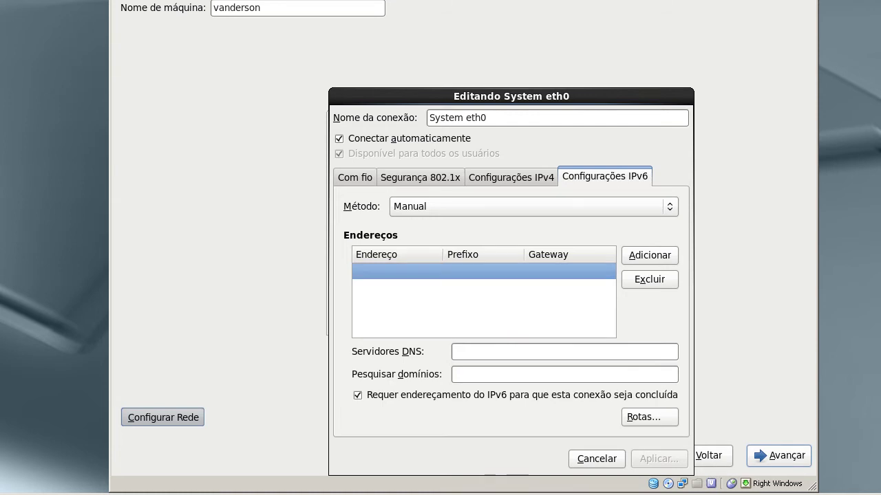
click(655, 280)
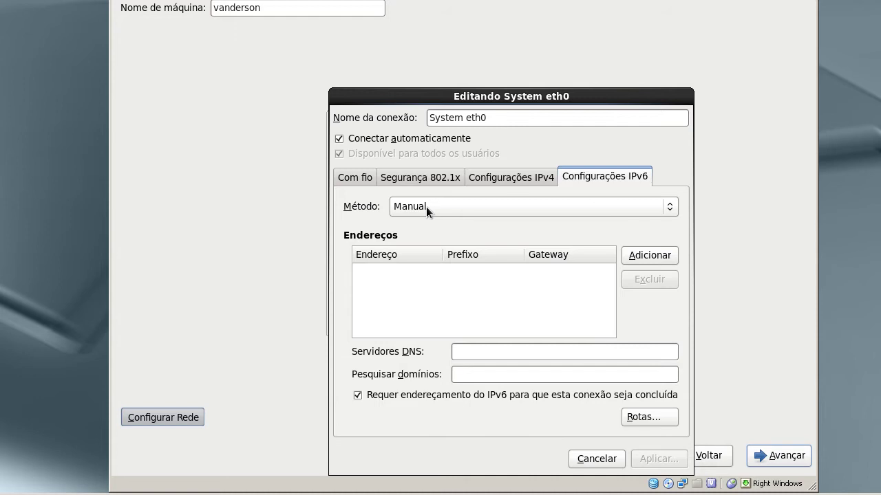
Set the IPv6 method of the eth0 connection to Apenas link-local
click(421, 204)
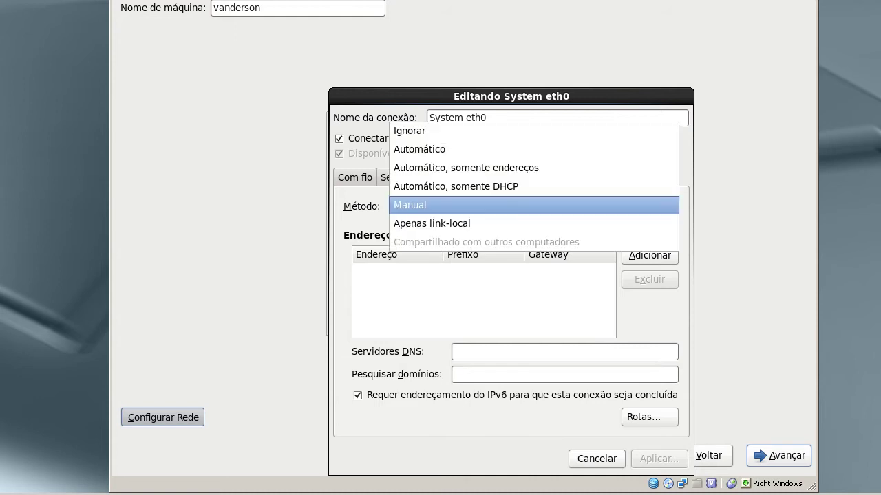
click(421, 224)
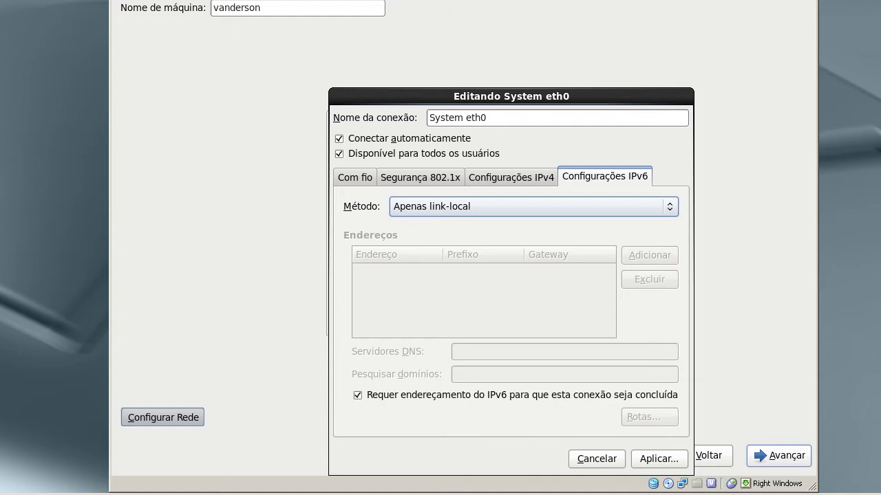
click(438, 202)
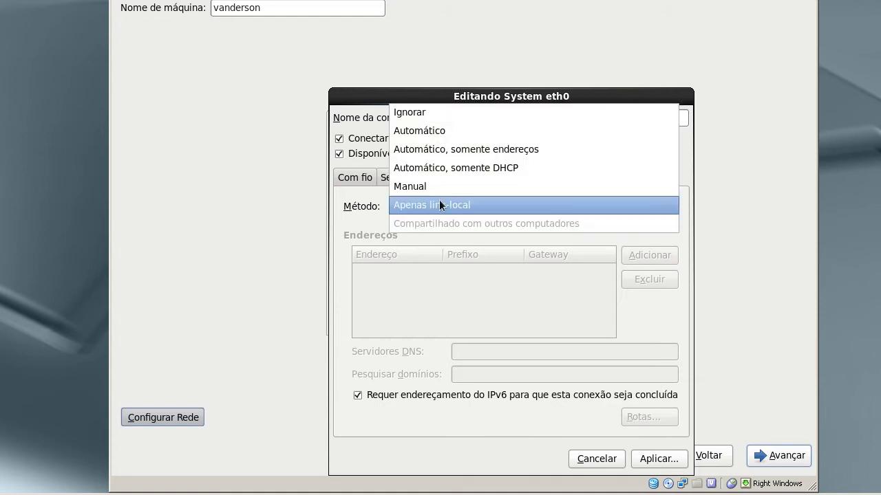
click(437, 201)
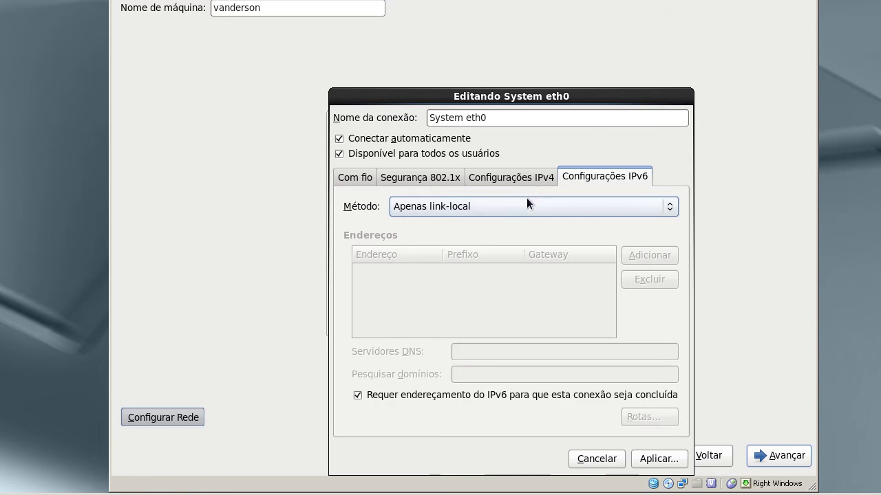
click(527, 201)
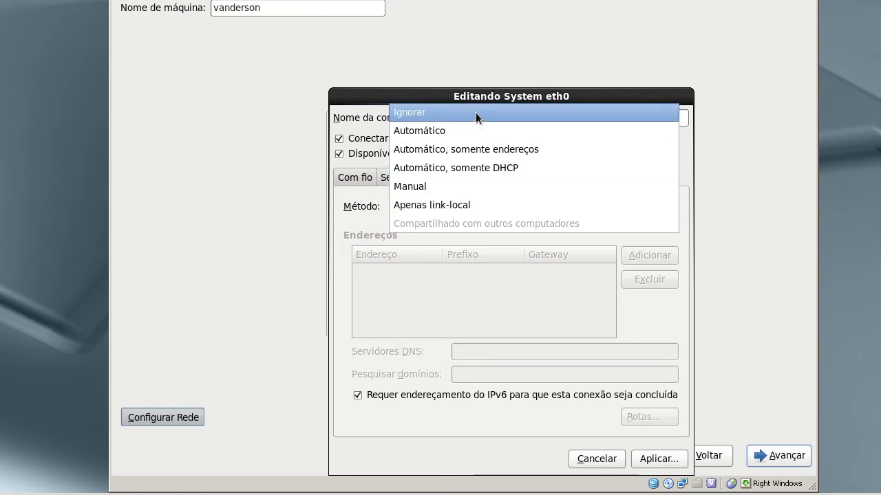
click(481, 207)
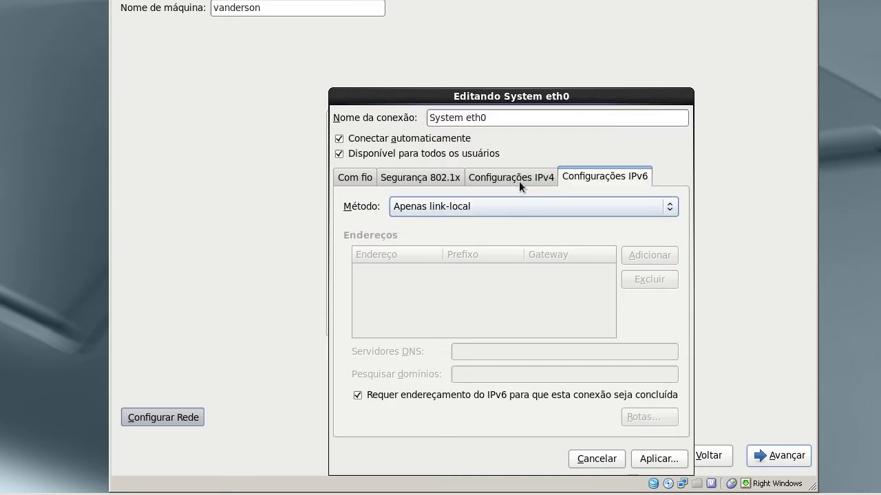
Apply the eth0 connection settings, close the network connections list and continue to the time zone page
click(518, 182)
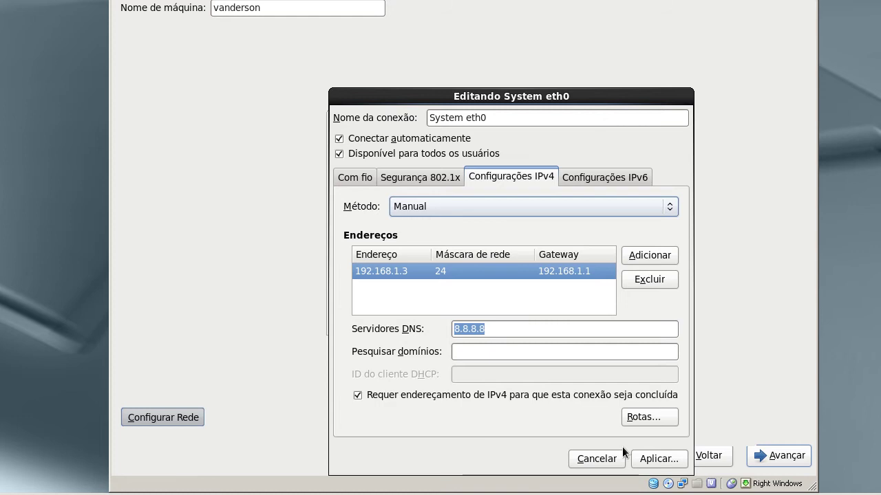
click(647, 458)
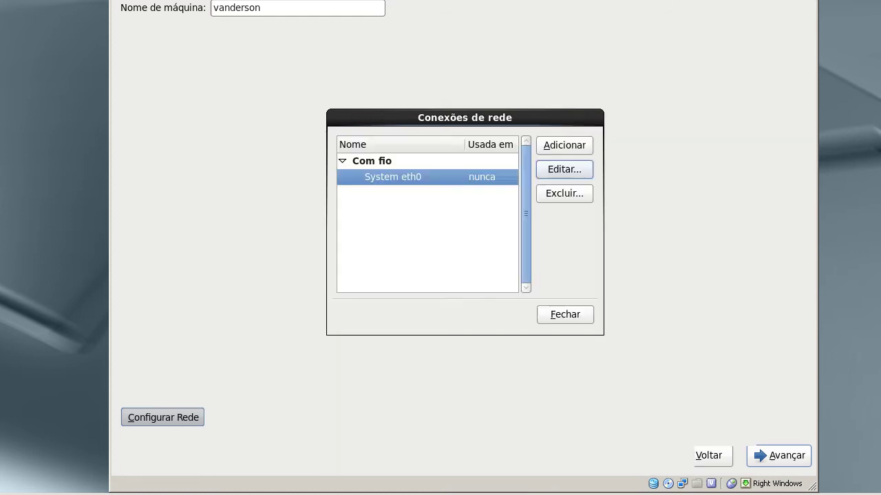
click(560, 313)
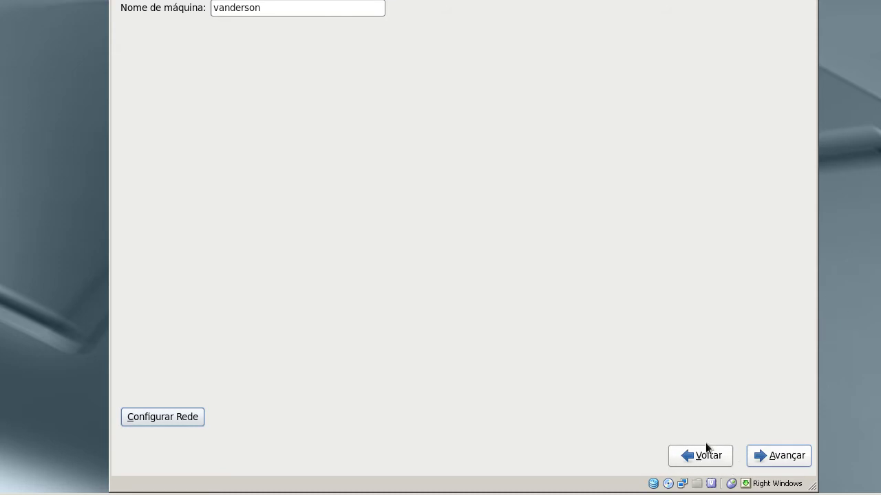
click(731, 409)
click(440, 296)
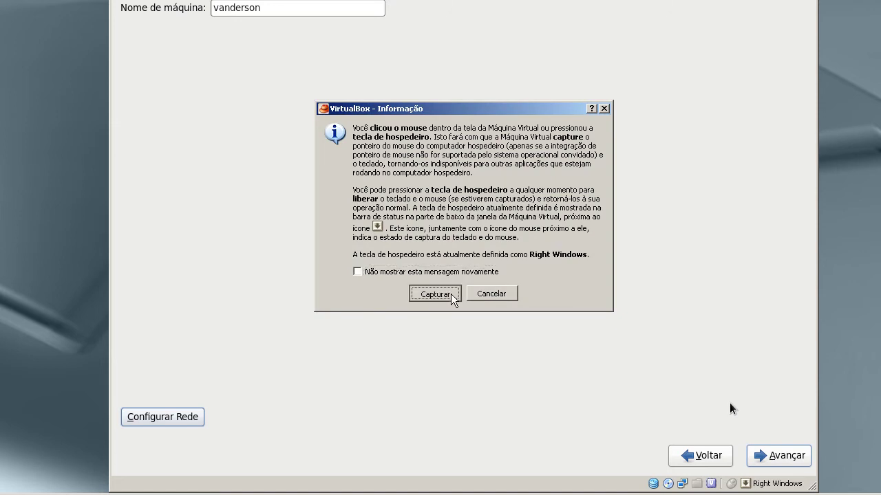
click(767, 455)
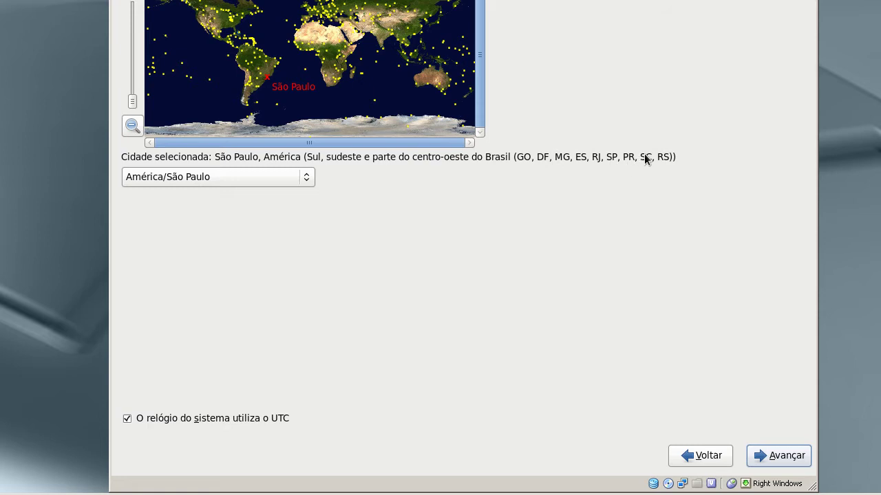
Keep América/São Paulo as the time zone and continue to the root password page
click(221, 178)
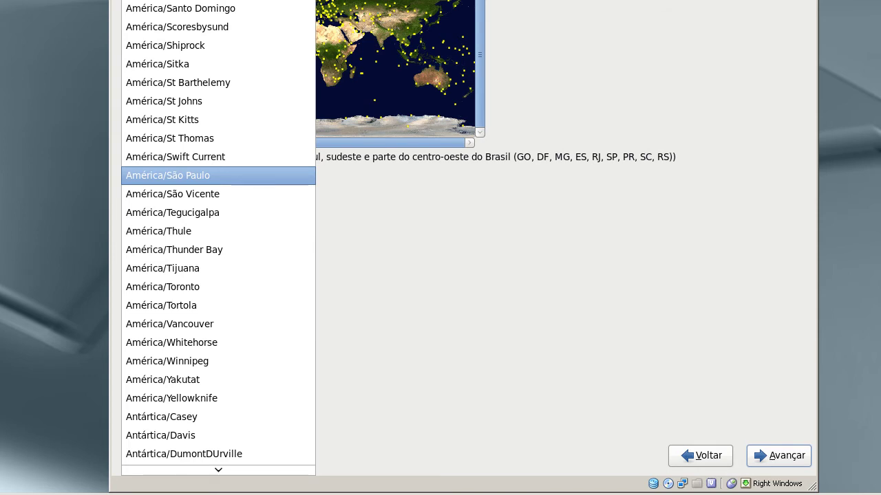
key(Return)
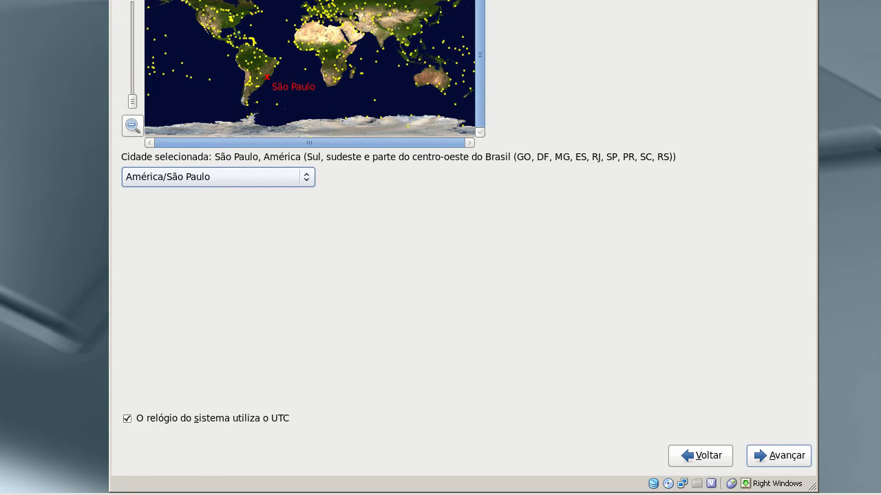
click(211, 176)
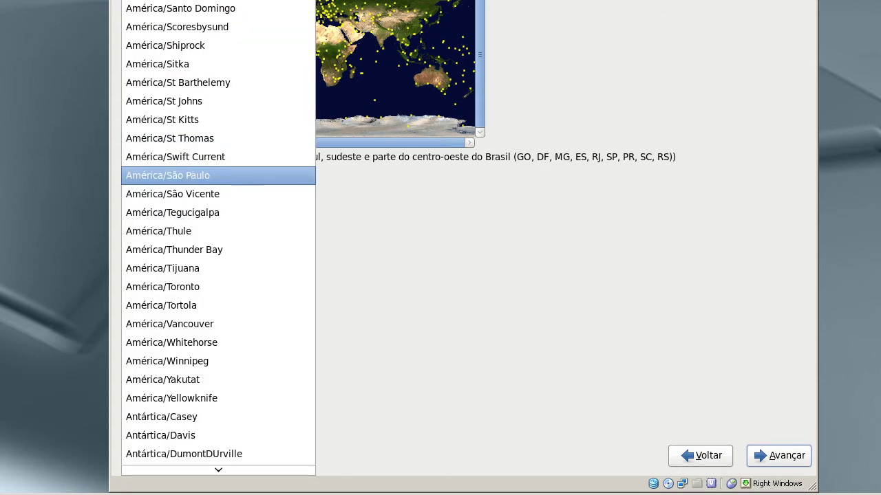
key(Return)
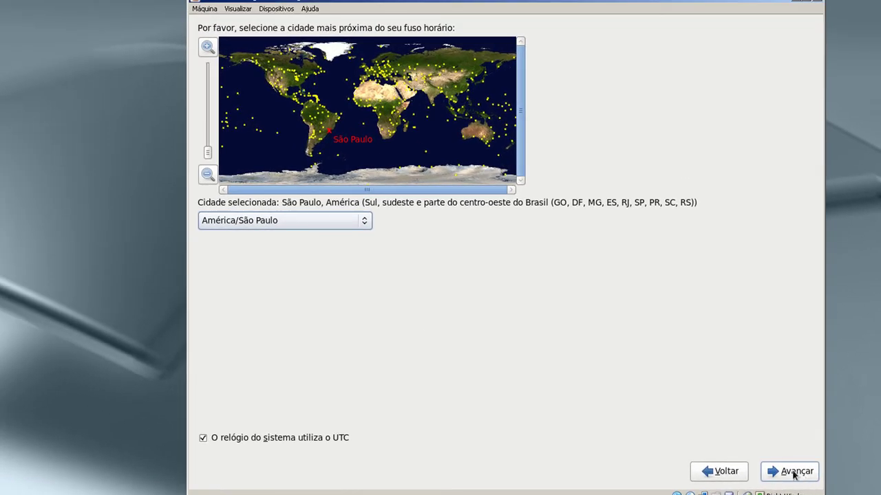
click(794, 472)
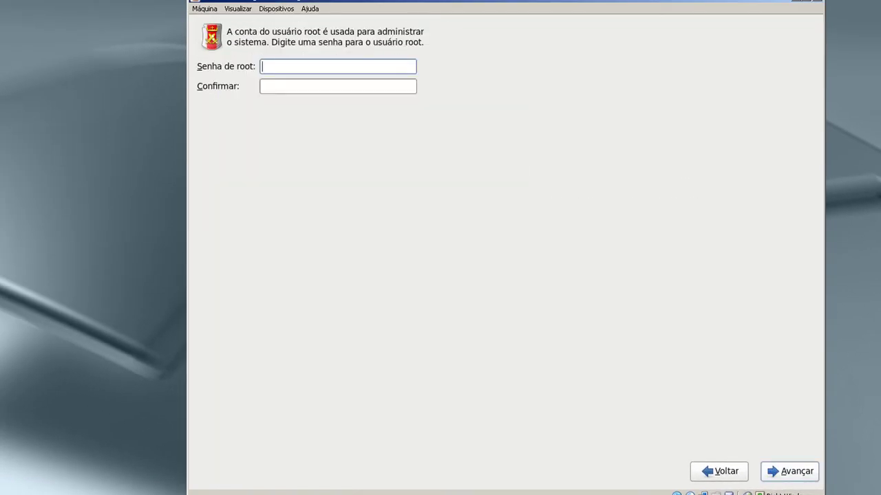
Enter and confirm the root password, and continue to the installation type page
text(********)
click(337, 86)
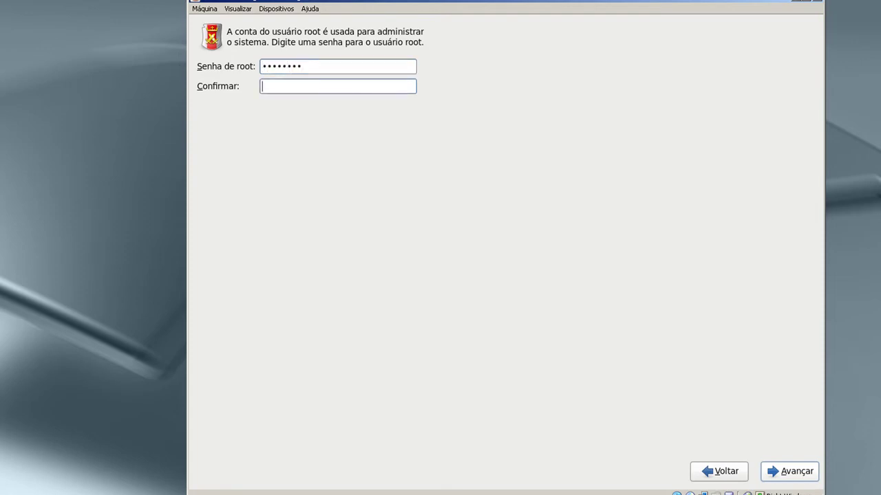
text(********)
click(796, 474)
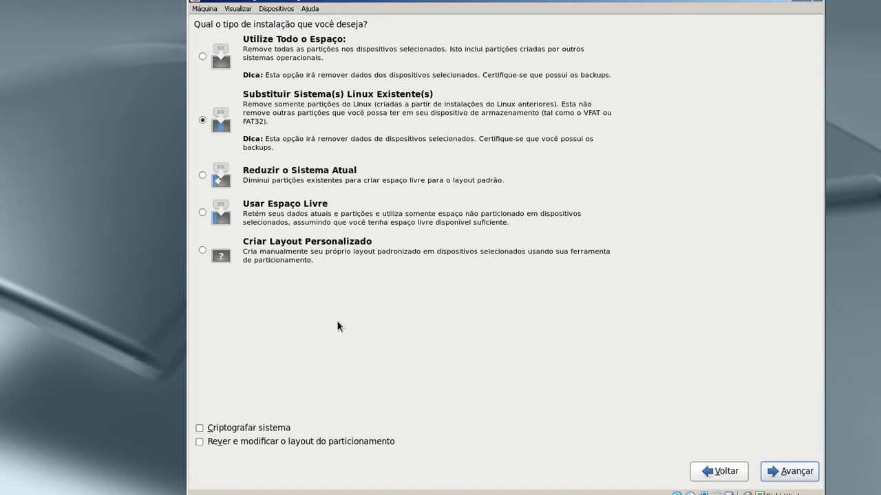
Try the installation types Utilize Todo o Espaço, Substituir Sistema(s) Linux Existente(s), Reduzir o Sistema Atual and Usar Espaço Livre
click(262, 63)
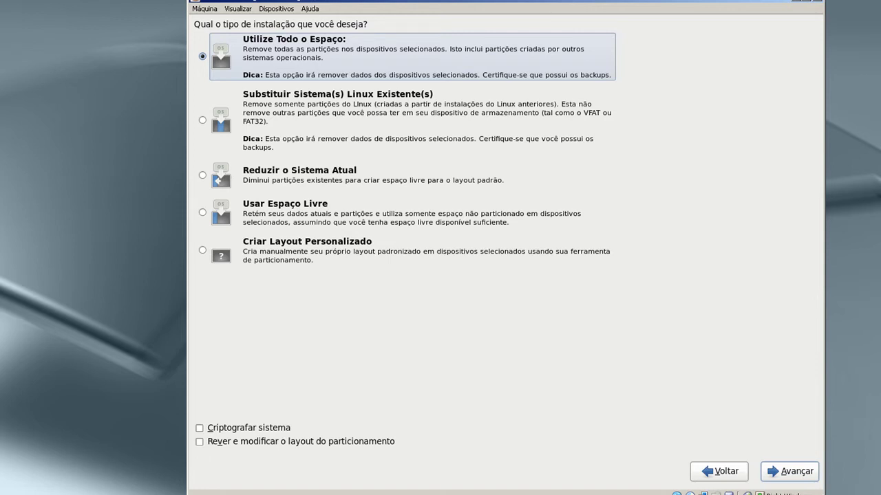
key(Down)
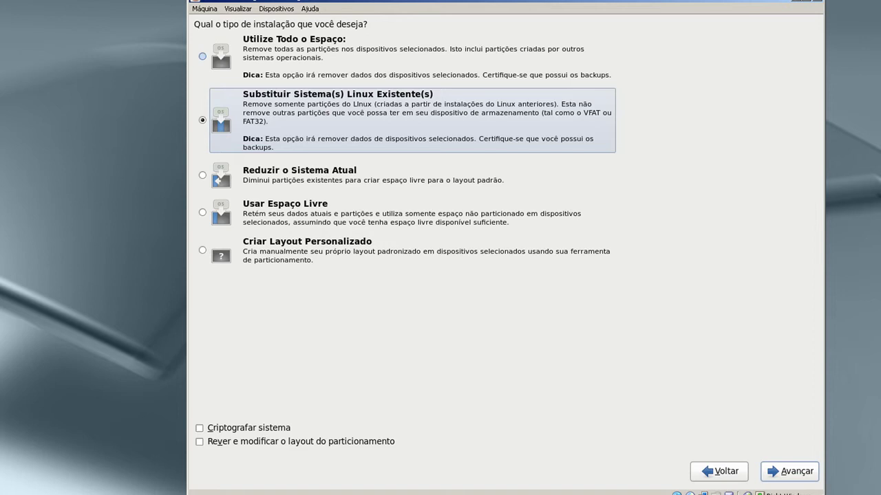
click(202, 175)
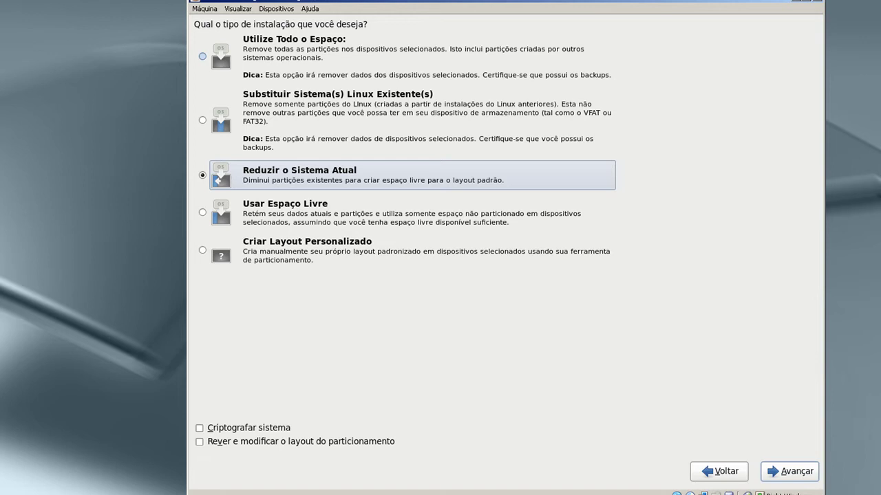
key(Down)
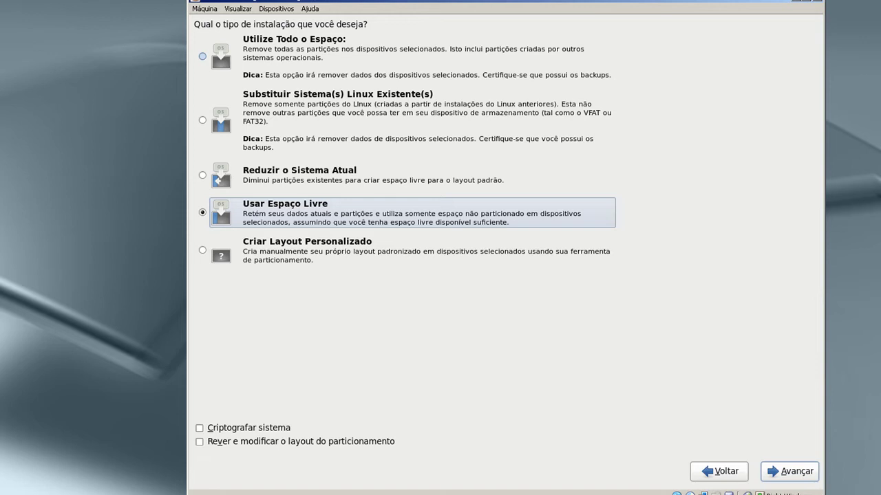
Choose Criar Layout Personalizado as the installation type and continue to the partition layout
click(202, 250)
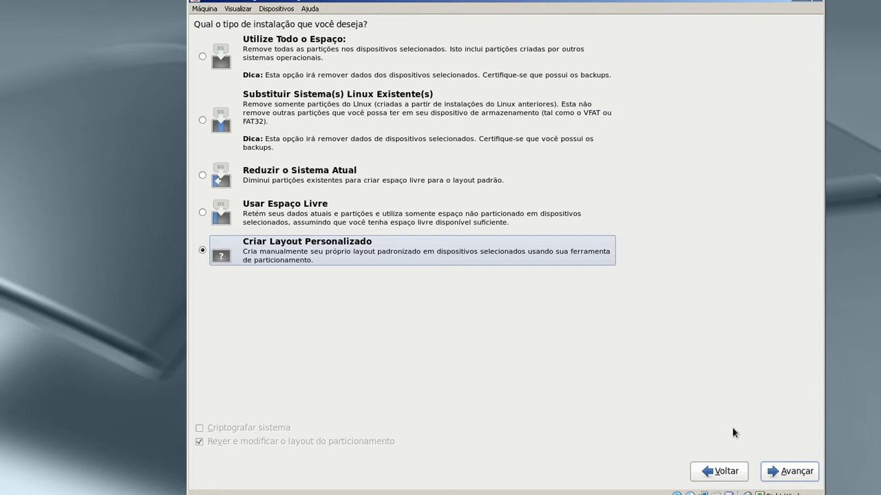
click(777, 474)
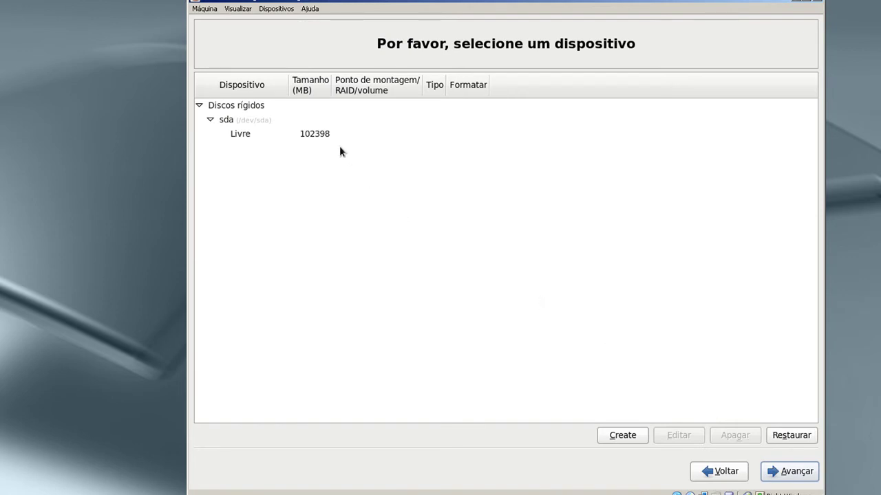
Create a standard ext4 partition in the free space of sda, mounted at / with a fixed size of 102000 MB
click(317, 135)
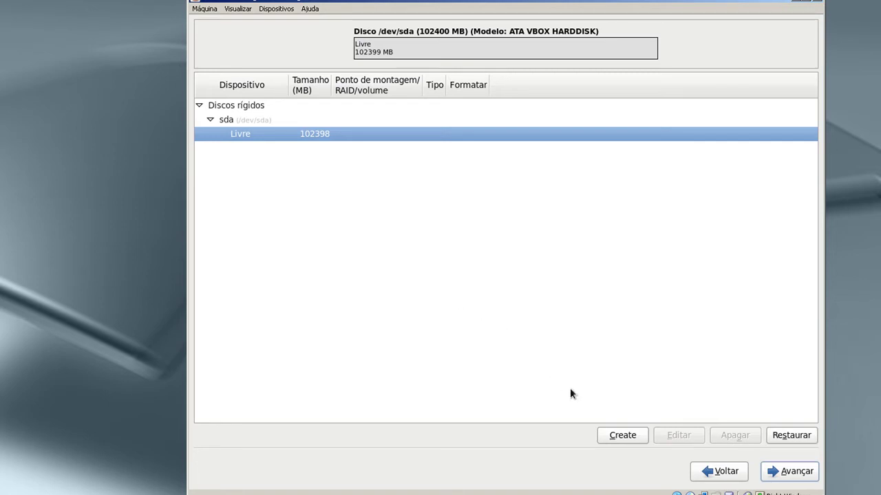
click(610, 435)
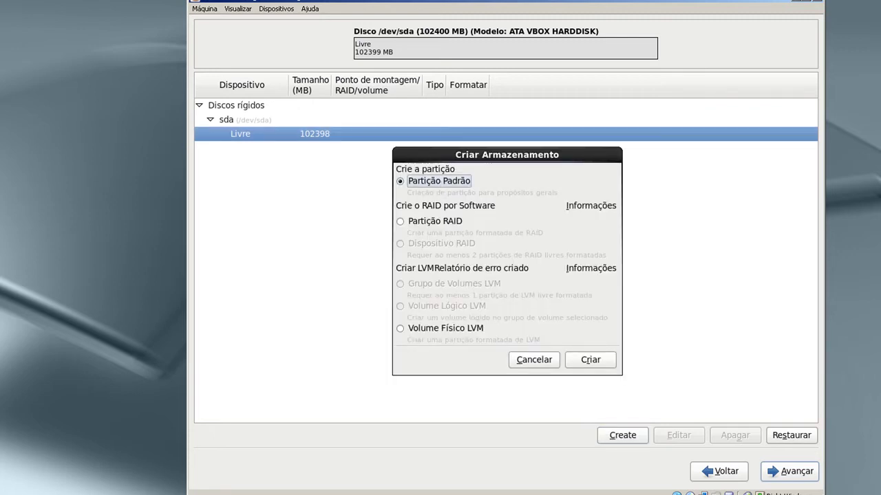
click(584, 359)
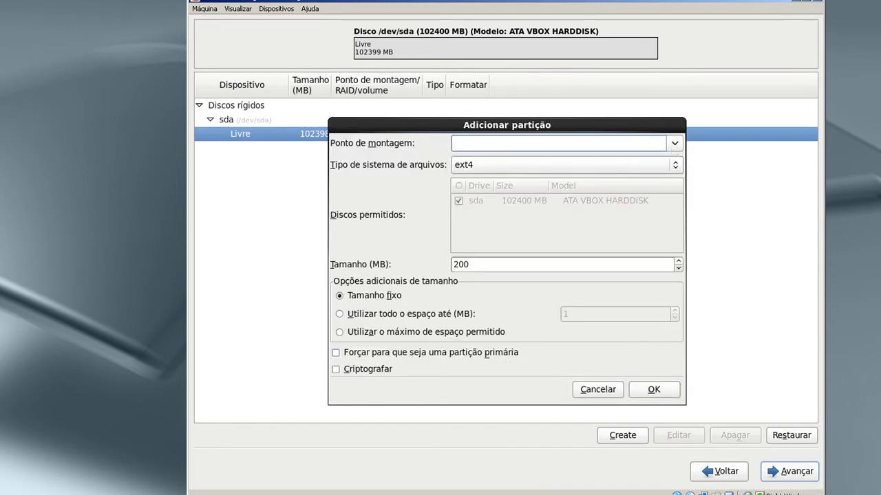
click(674, 144)
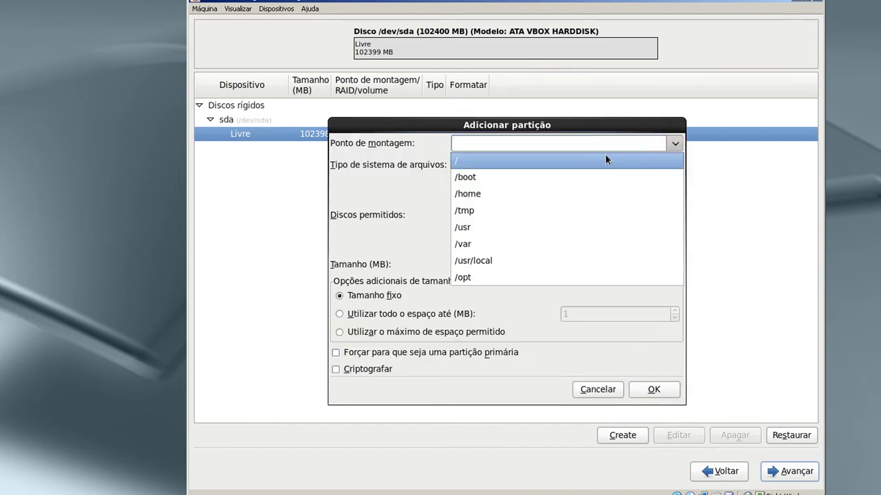
click(549, 160)
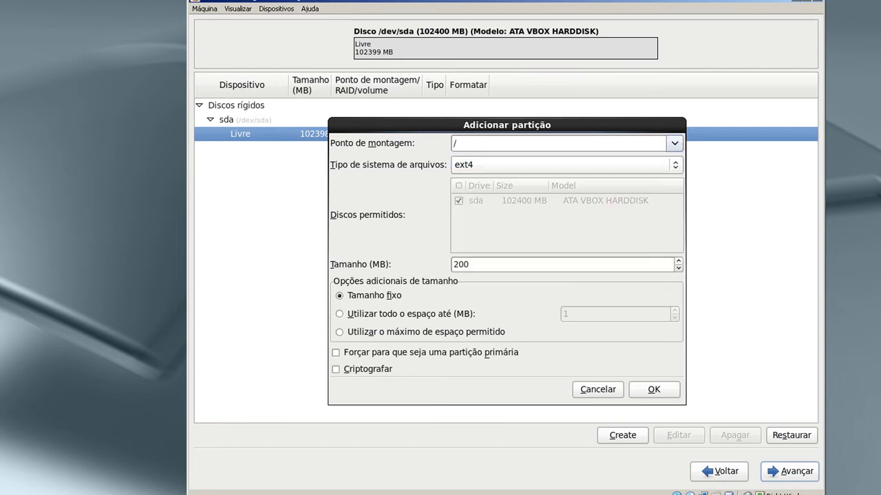
click(507, 169)
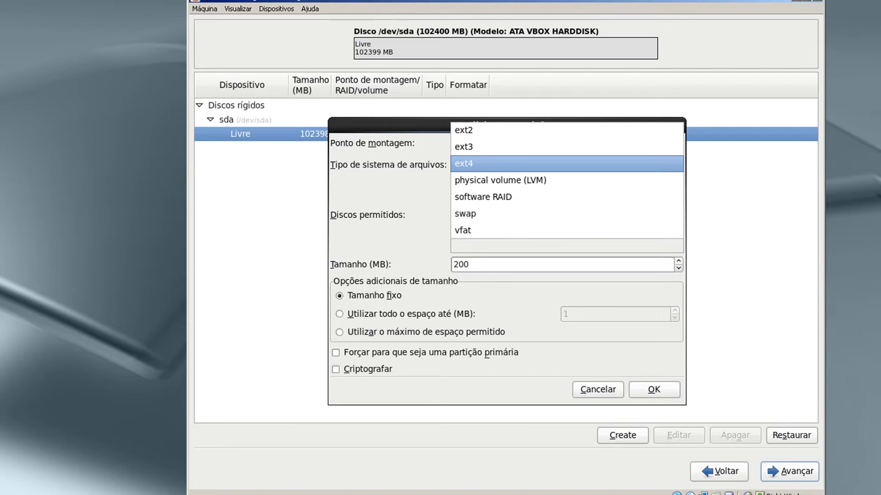
key(Return)
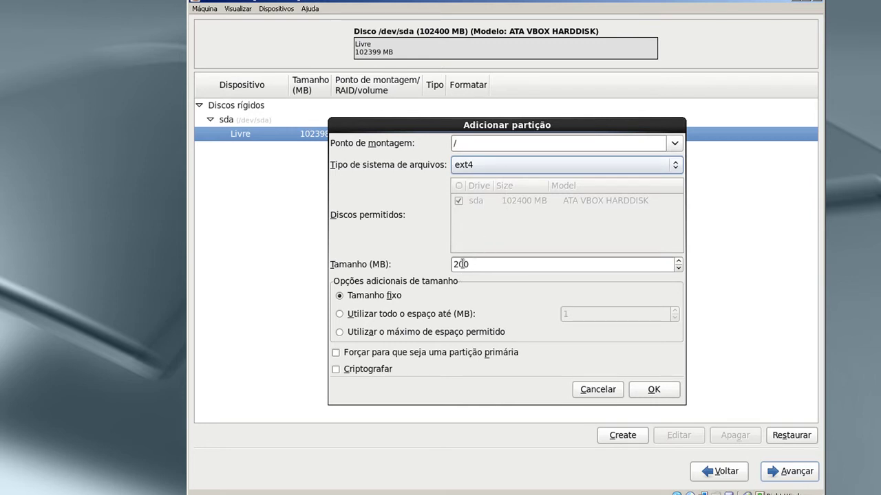
key(Tab)
text(1020)
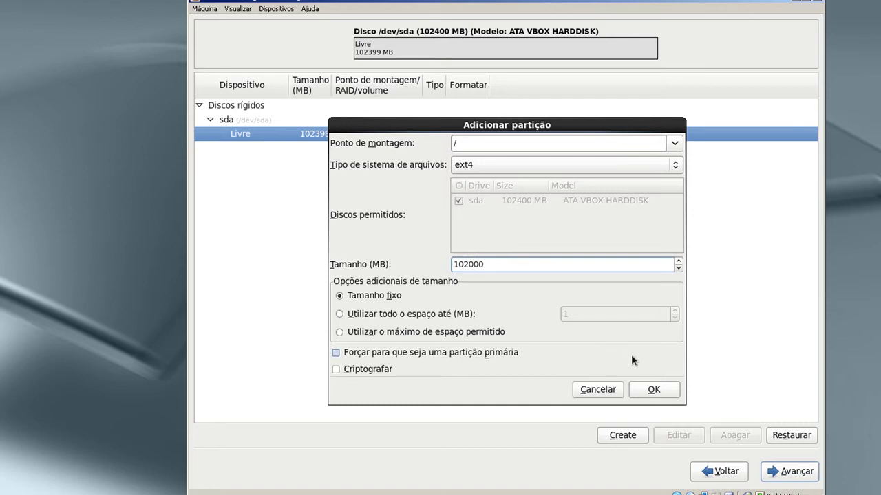
click(666, 397)
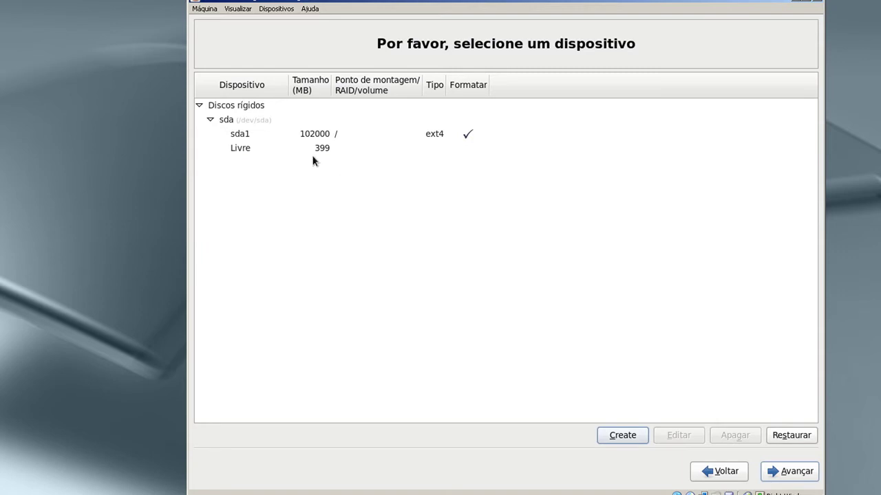
Create a standard swap partition with a fixed size of 399 MB in the remaining free space of sda
click(319, 151)
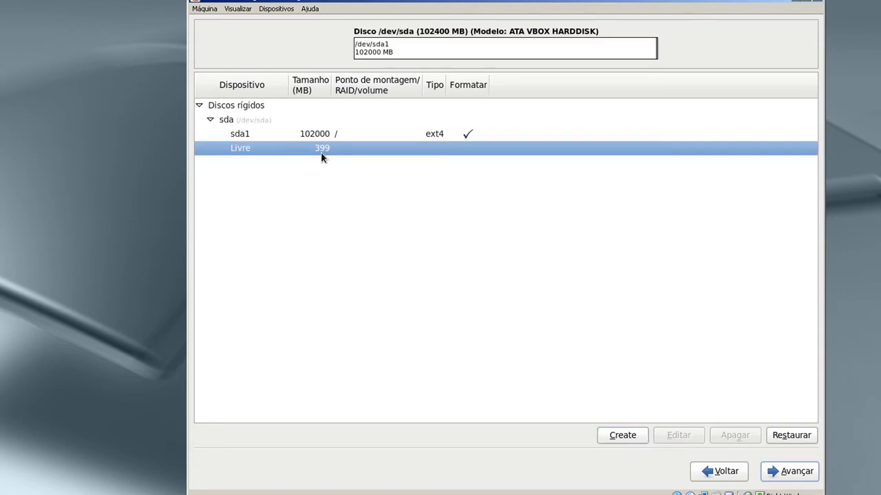
click(621, 435)
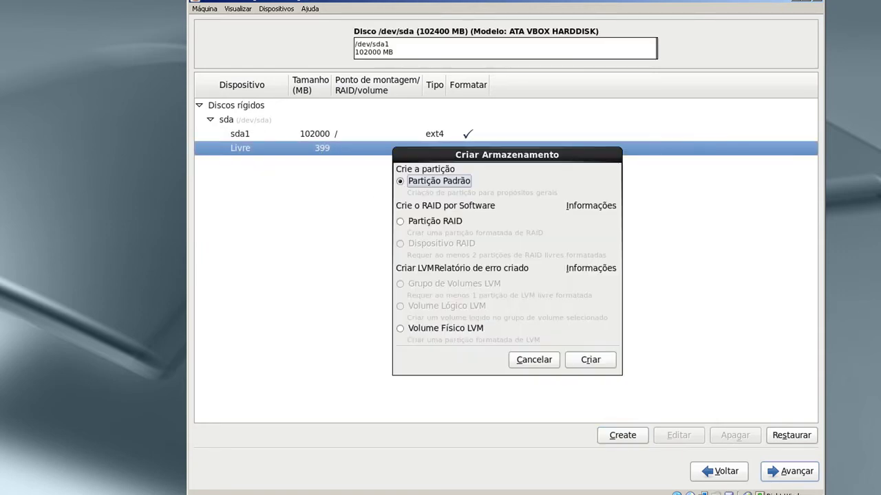
click(592, 361)
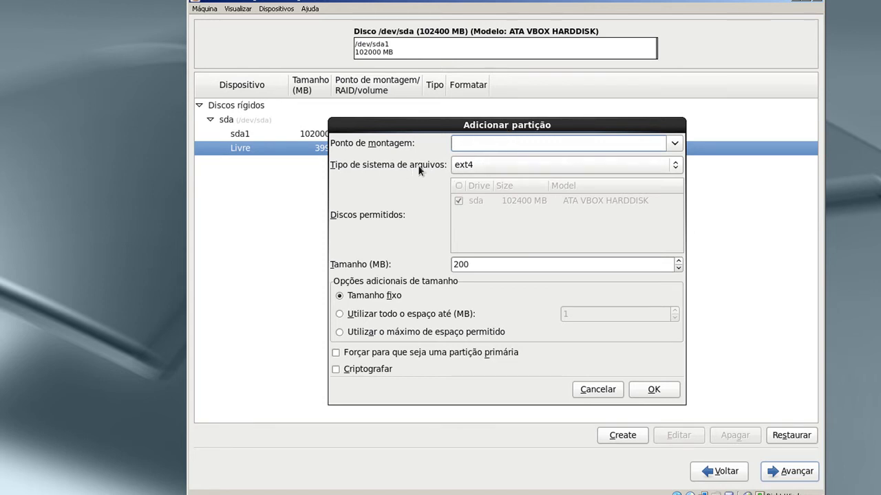
click(469, 168)
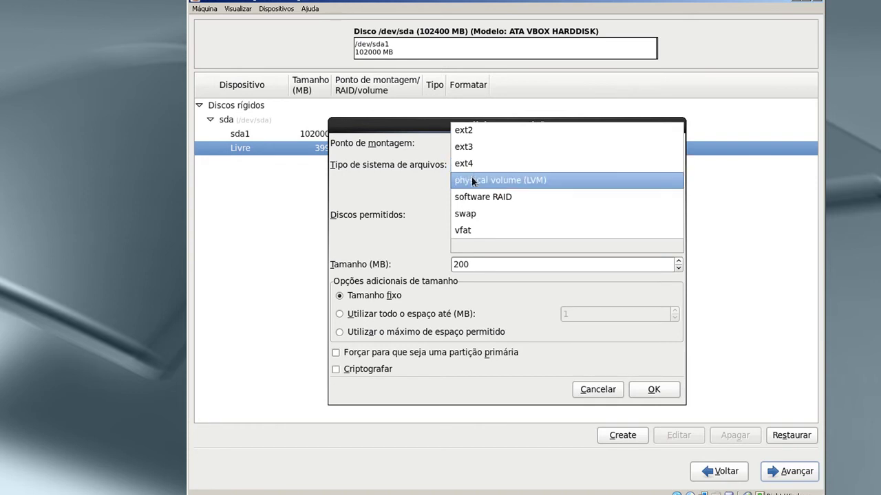
click(475, 213)
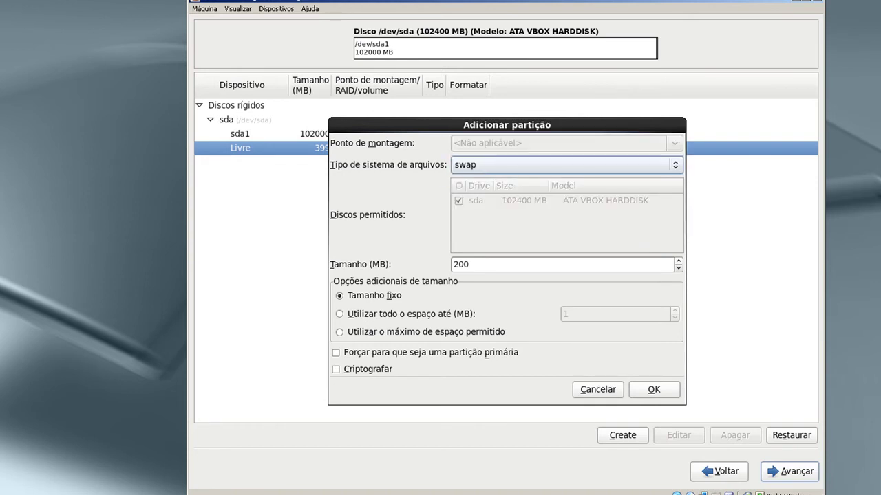
drag(461, 130, 478, 124)
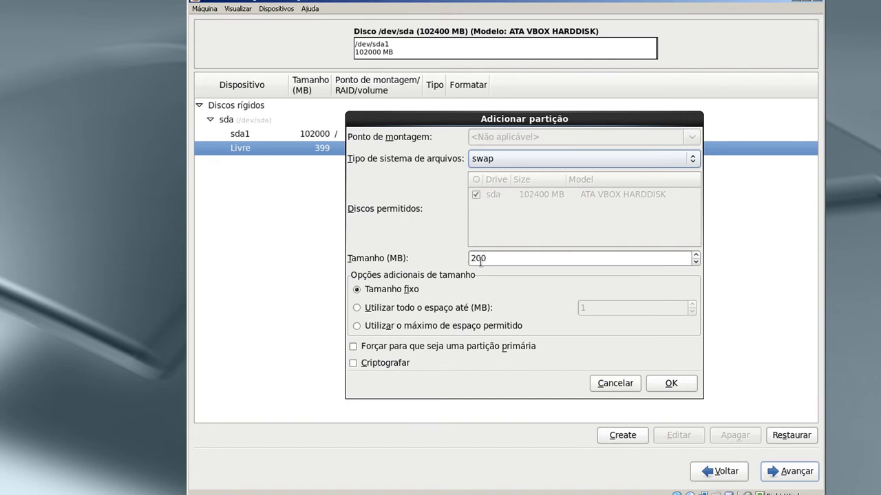
drag(474, 258, 460, 258)
text(4)
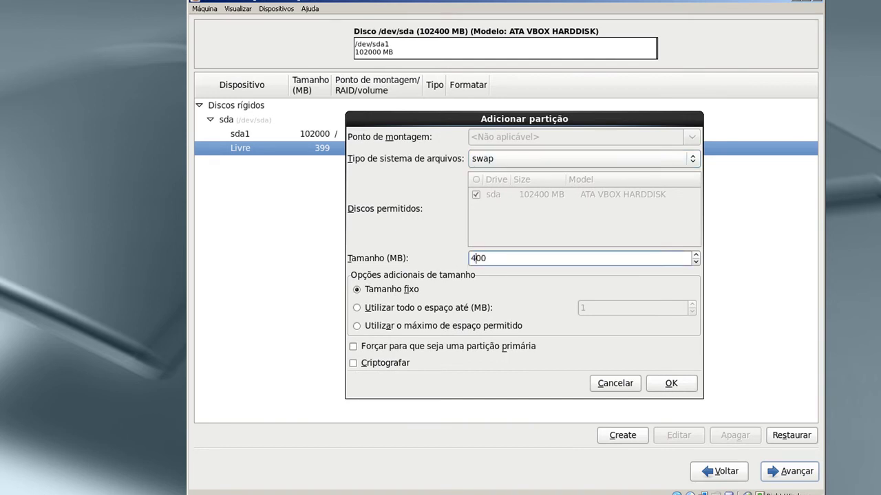
click(695, 263)
key(End)
key(Return)
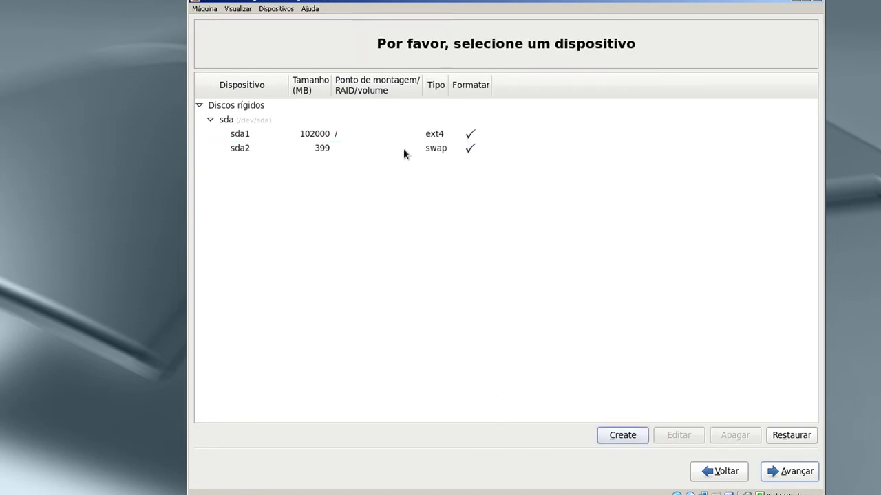
Examine the ext4 root partition and the swap partition in the sda layout
click(309, 136)
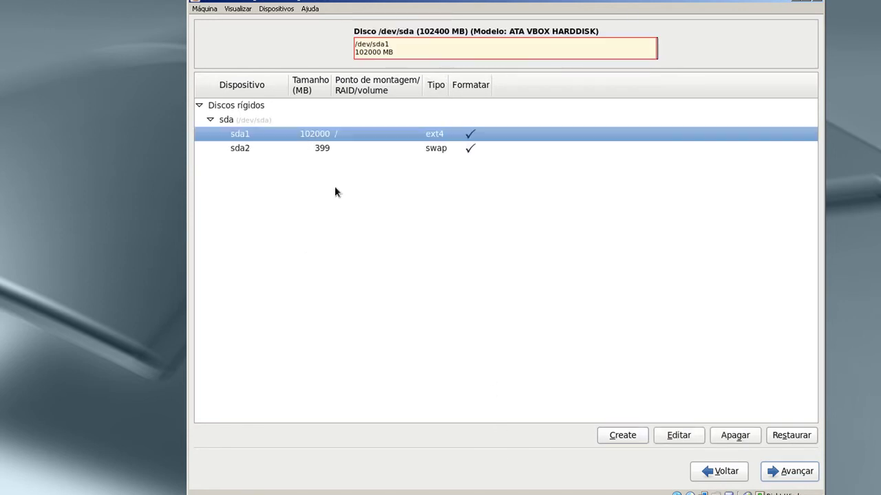
click(336, 151)
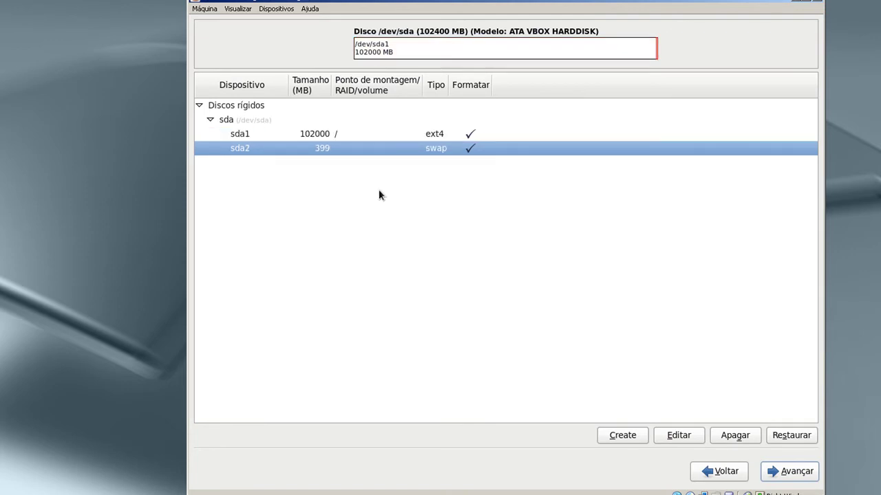
click(448, 134)
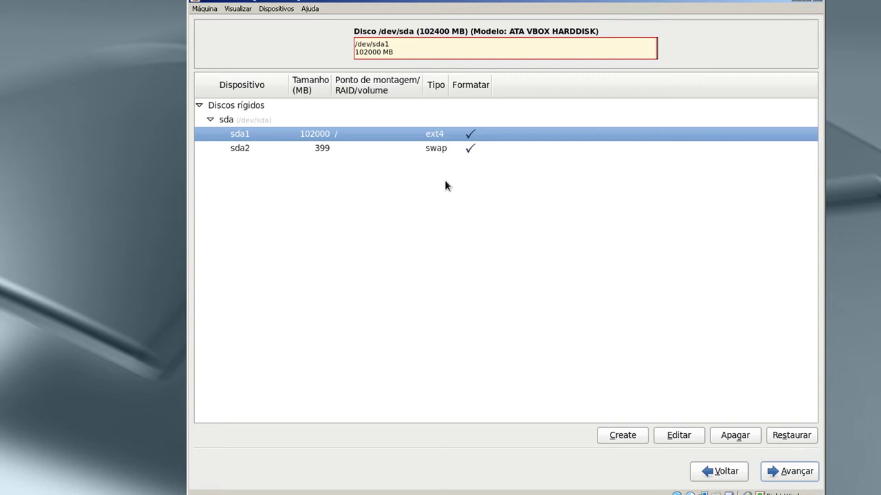
click(308, 147)
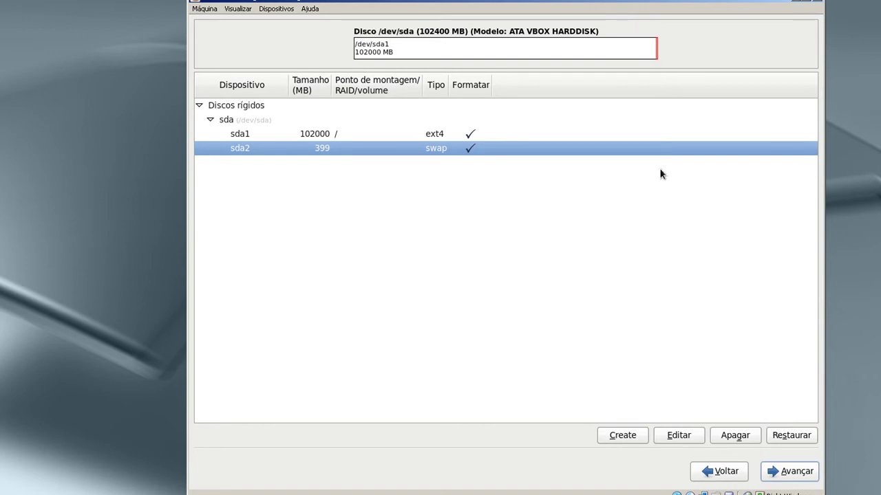
Review the edit settings of the swap partition sda2 and close them
double_click(659, 148)
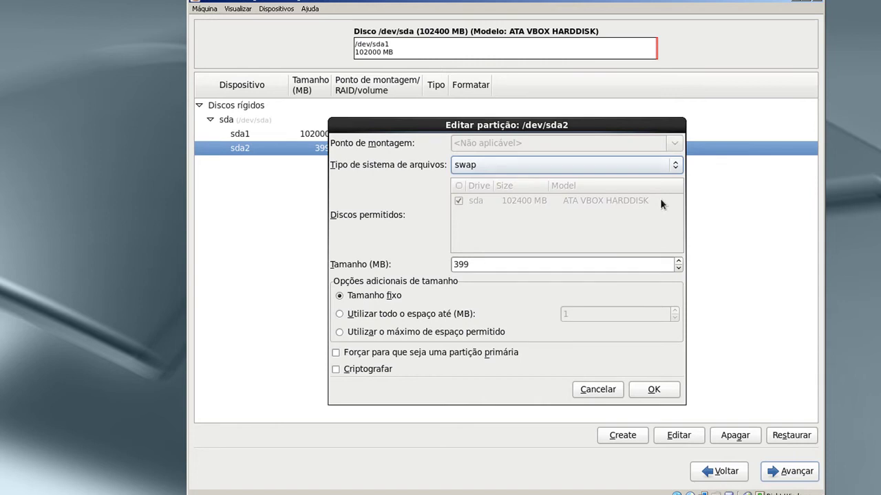
key(Tab)
key(Tab)
key(Tab)
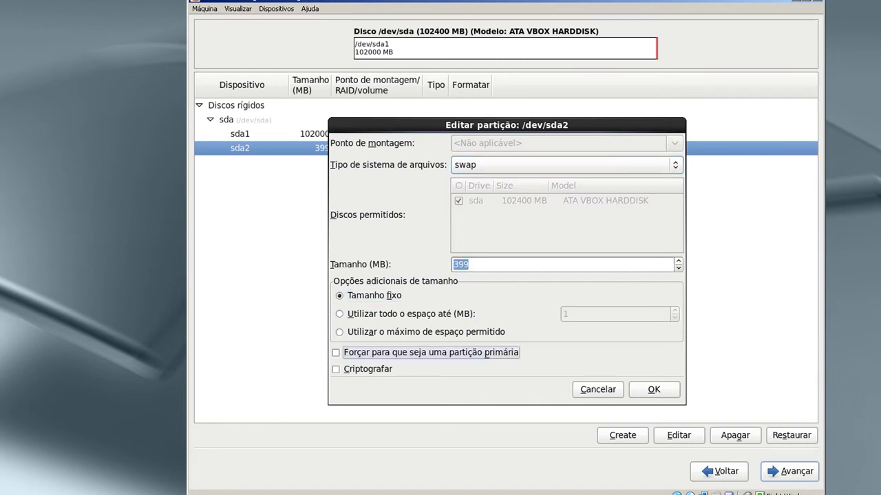
key(Tab)
key(Tab)
key(Return)
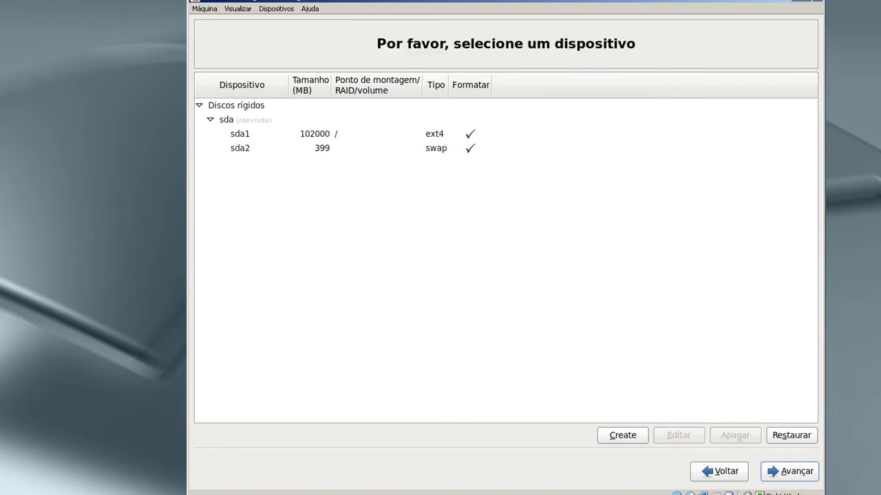
Accept the partition layout, confirming the formatting of /dev/sda and writing the changes to disk
key(Tab)
key(Tab)
key(Tab)
key(Tab)
key(Return)
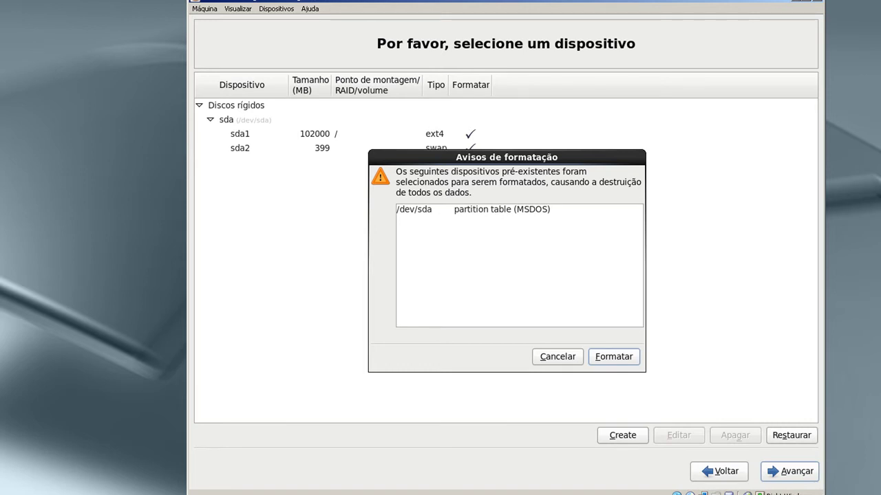
key(Return)
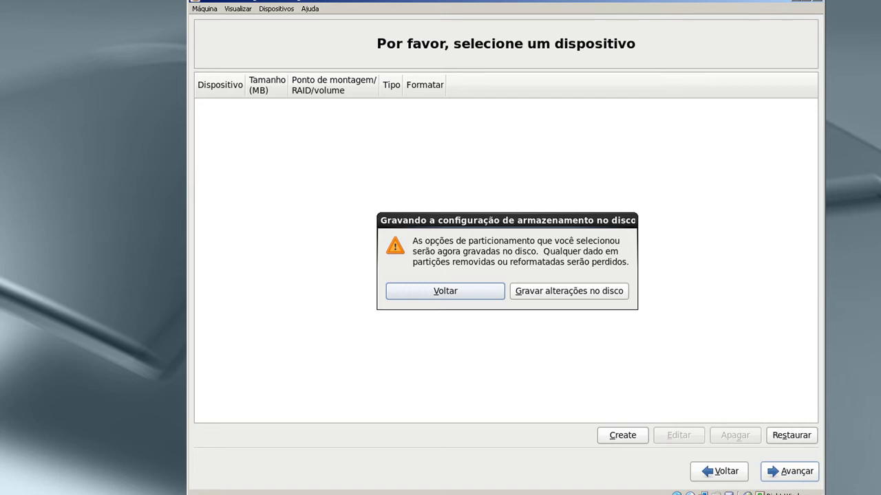
key(Tab)
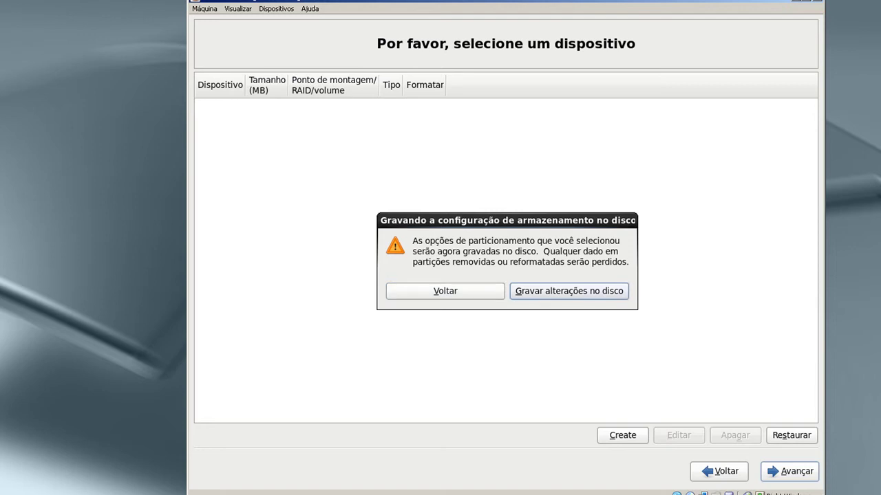
key(Return)
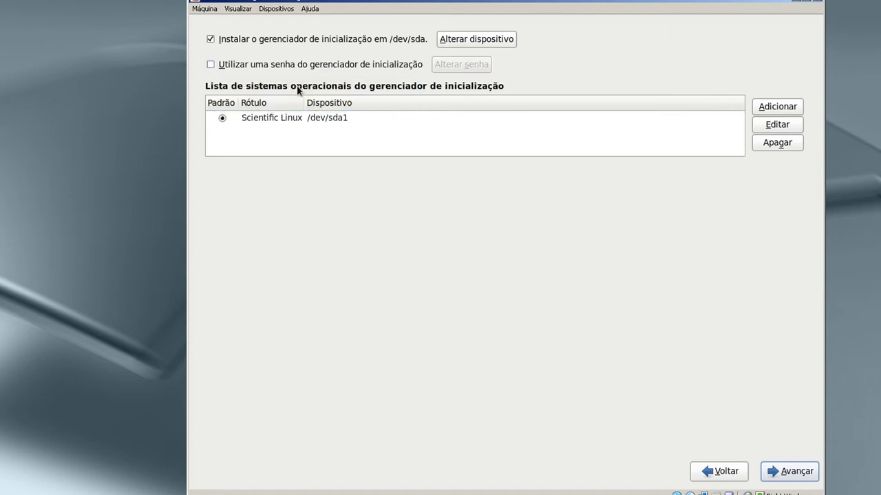
Accept the boot loader installation on /dev/sda with Scientific Linux on /dev/sda1 as default, and continue to the software selection
click(328, 120)
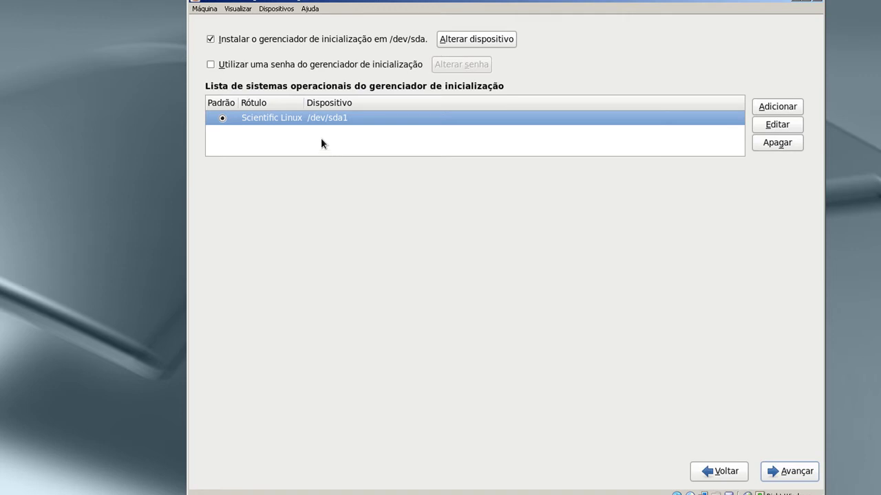
click(798, 474)
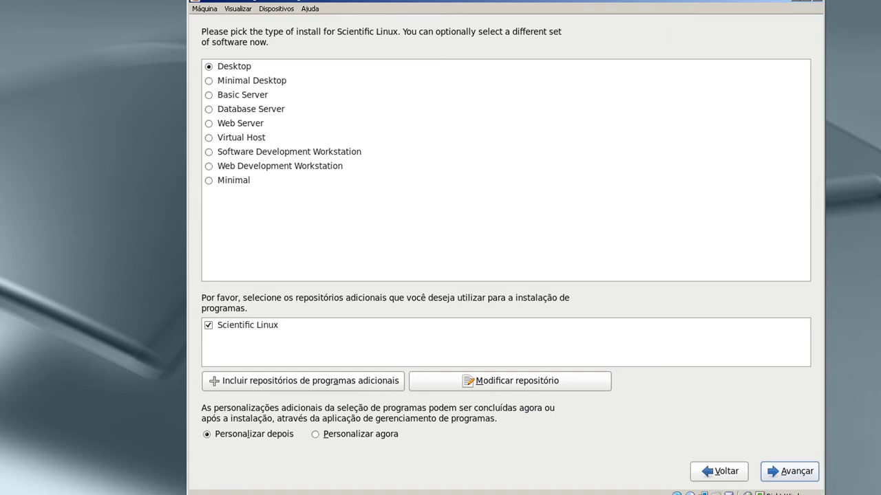
Try the install types Desktop, Minimal Desktop, Basic Server, Database Server, Web Server, Virtual Host and Software Development Workstation
click(218, 67)
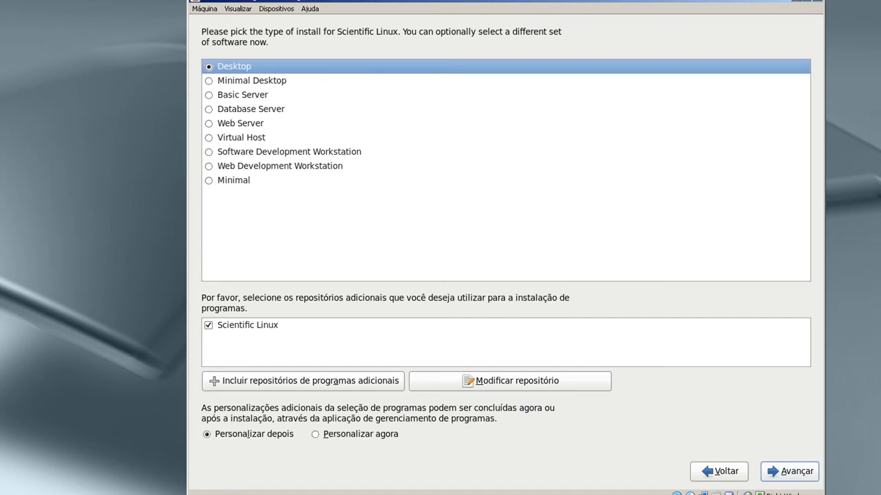
click(252, 81)
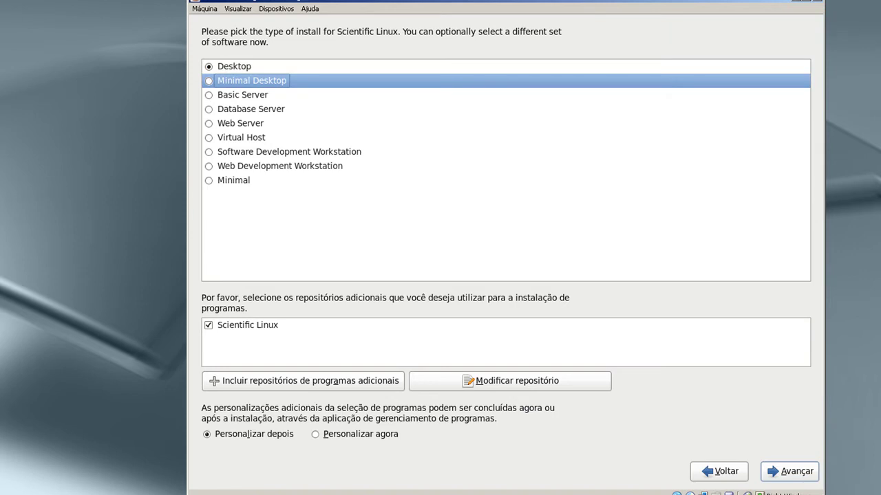
click(210, 81)
click(242, 94)
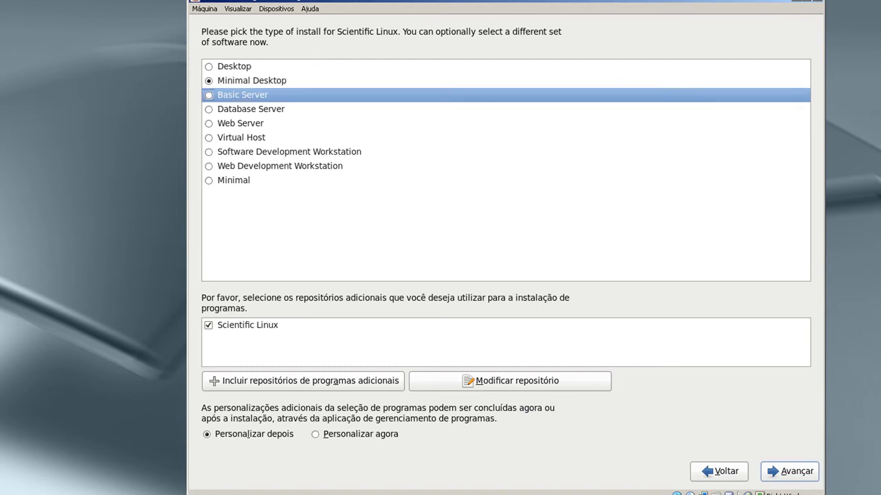
click(208, 95)
click(208, 109)
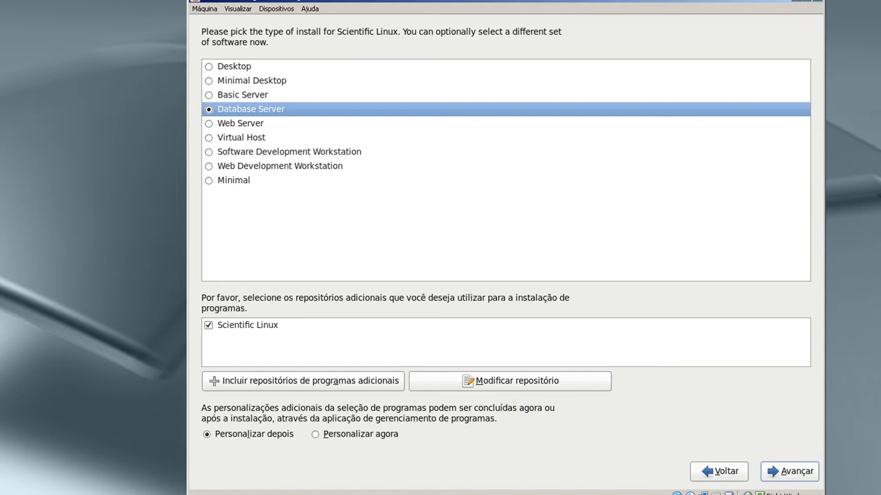
click(214, 124)
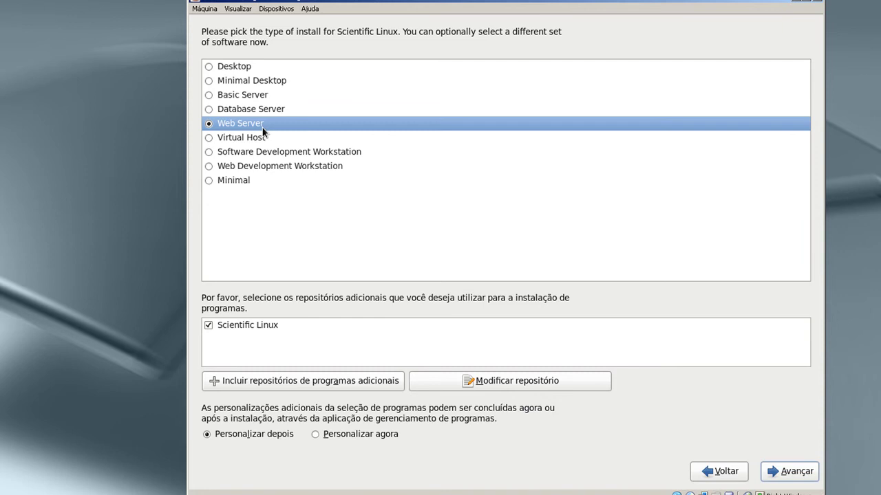
click(209, 138)
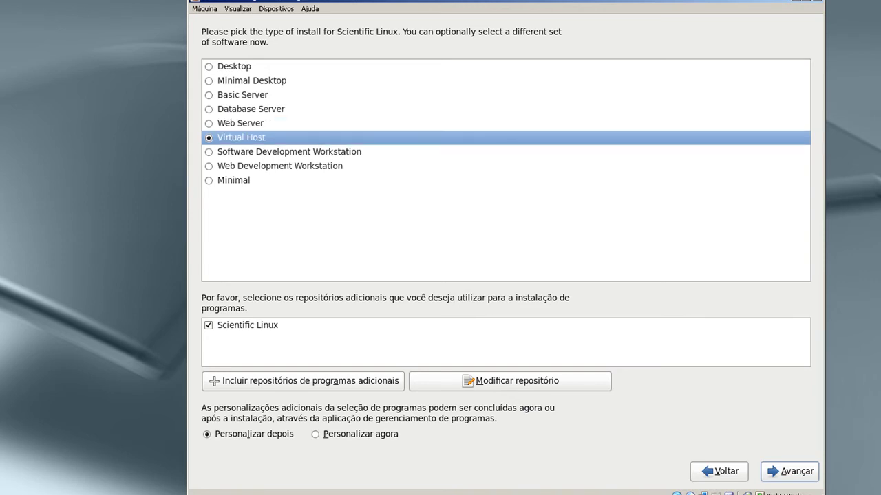
click(210, 152)
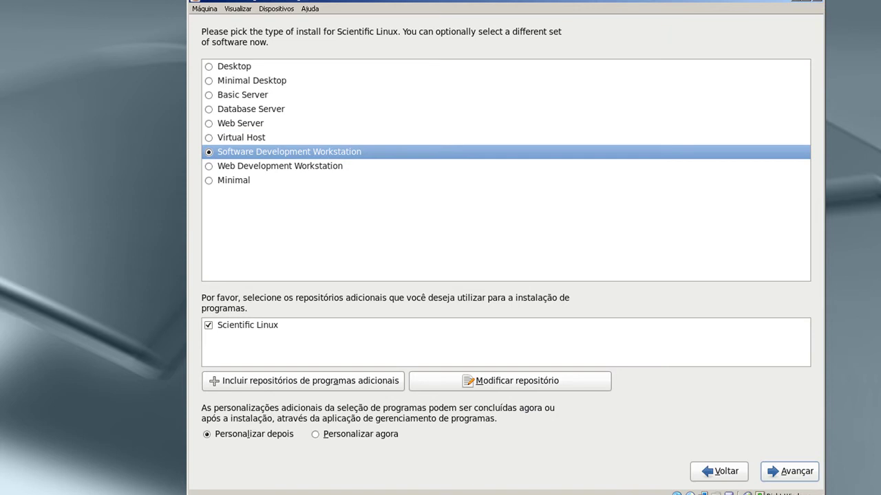
click(209, 167)
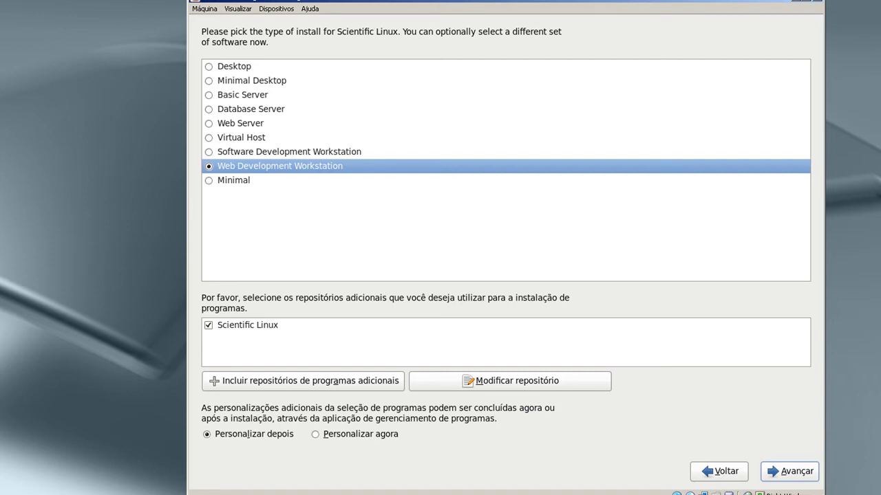
click(209, 182)
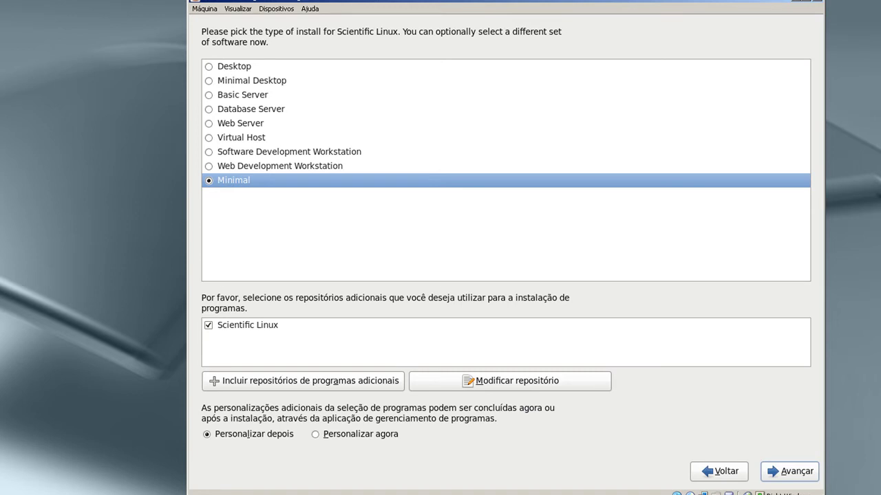
click(208, 67)
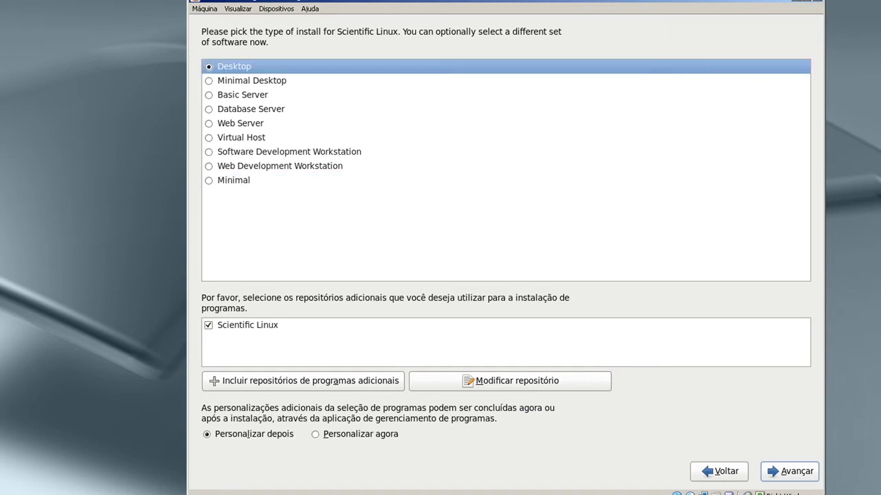
Choose the Minimal Desktop installation type with Personalizar agora and proceed to the package selection
click(210, 81)
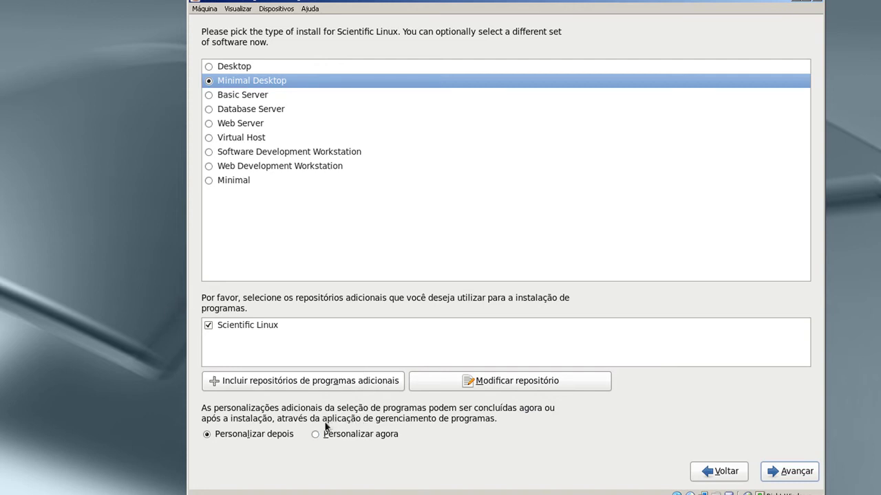
click(377, 436)
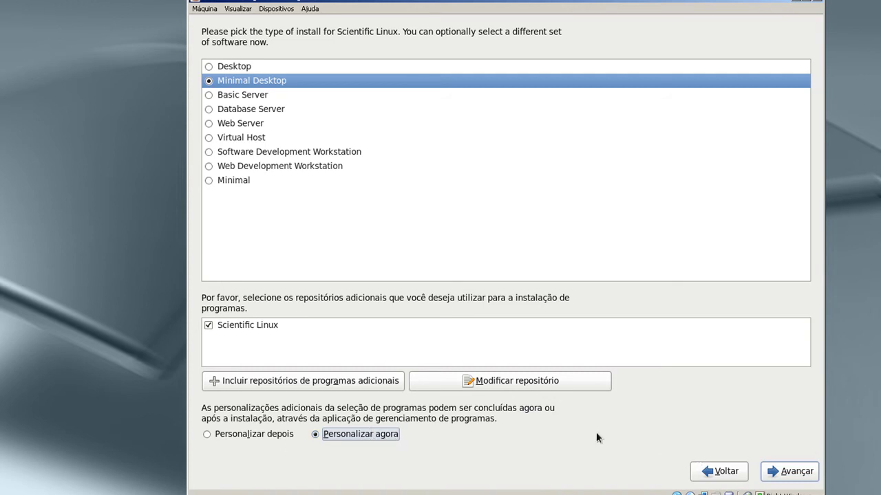
click(788, 472)
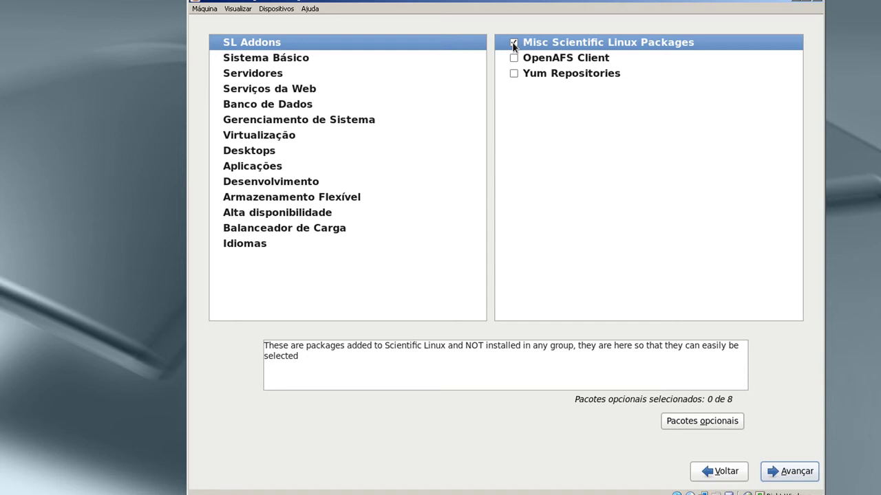
Enable the Yum Repositories group under SL Addons and review its optional packages without selecting any
click(532, 76)
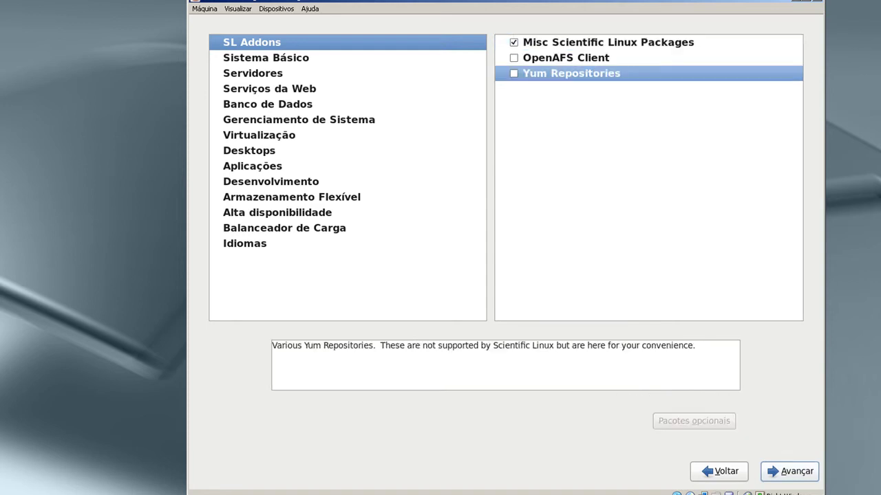
click(520, 74)
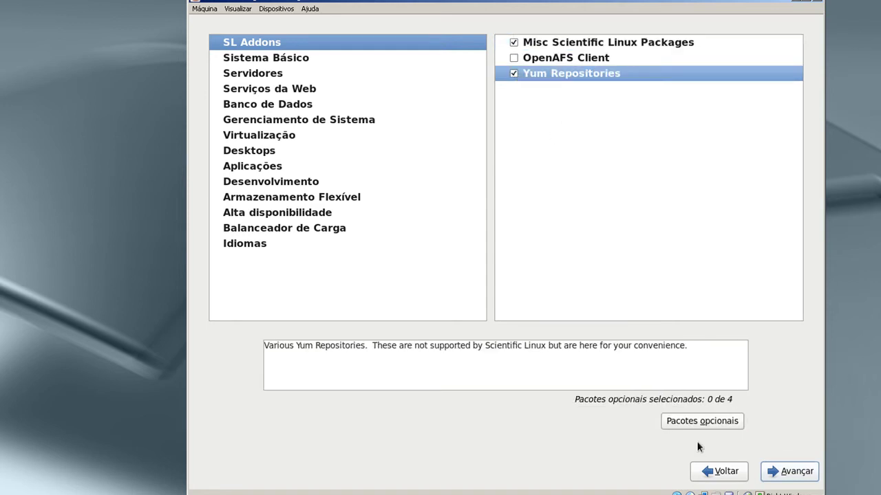
click(702, 421)
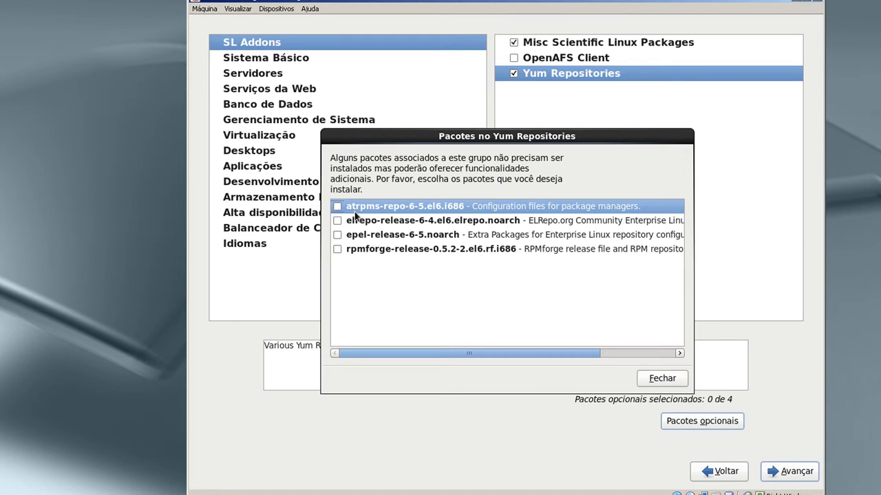
click(400, 226)
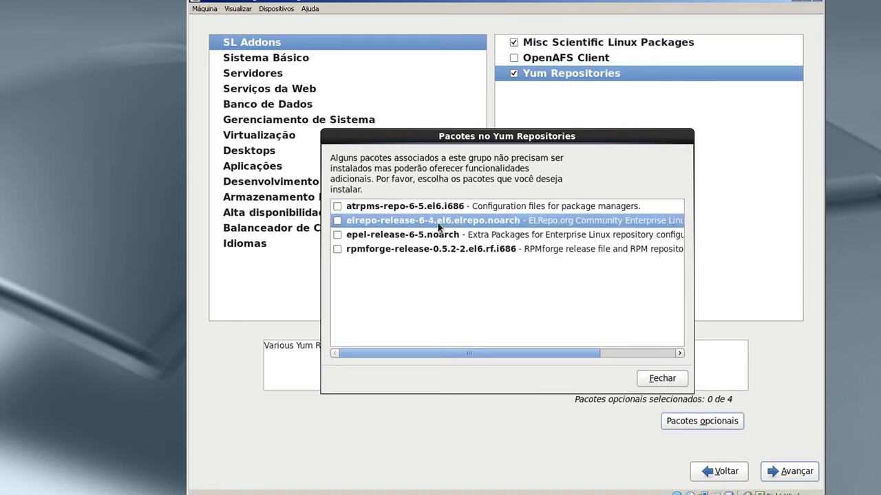
click(420, 235)
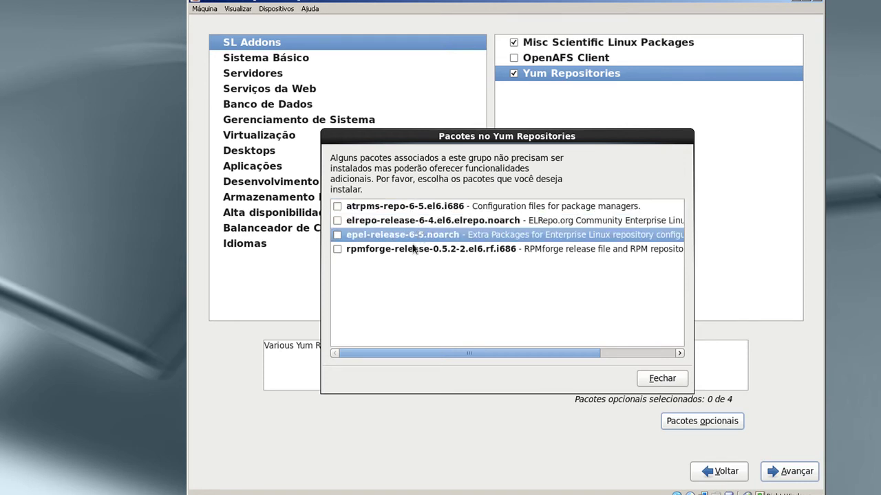
click(411, 249)
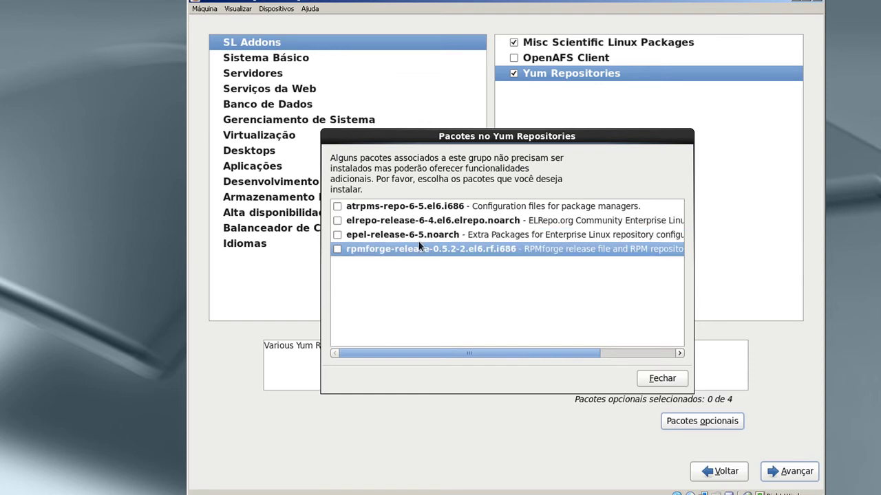
click(661, 381)
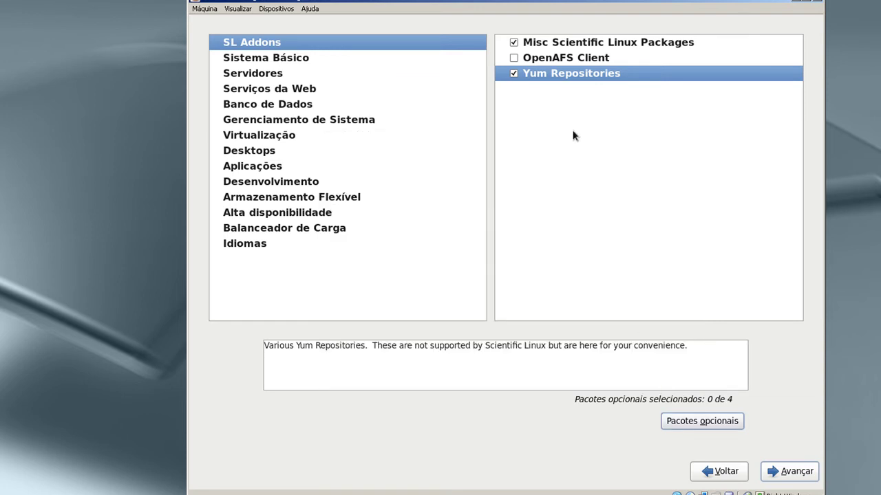
Deselect the Yum Repositories and Misc Scientific Linux Packages groups under SL Addons
click(513, 73)
click(513, 42)
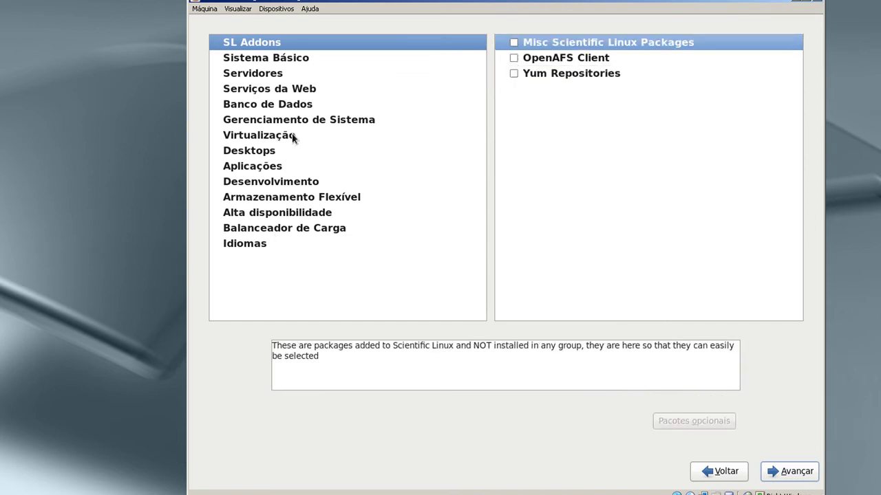
Deselect the Cliente de Diretório, Cliente de Impressão and Base groups under Sistema Básico
click(307, 61)
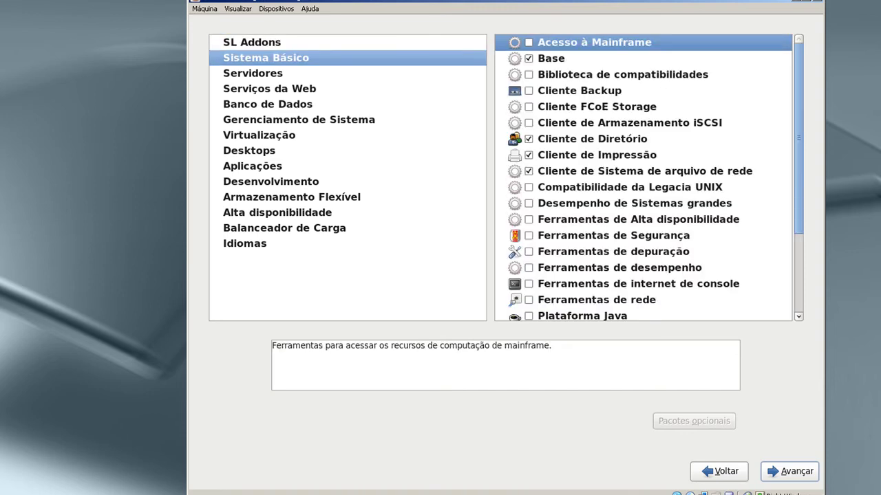
click(549, 62)
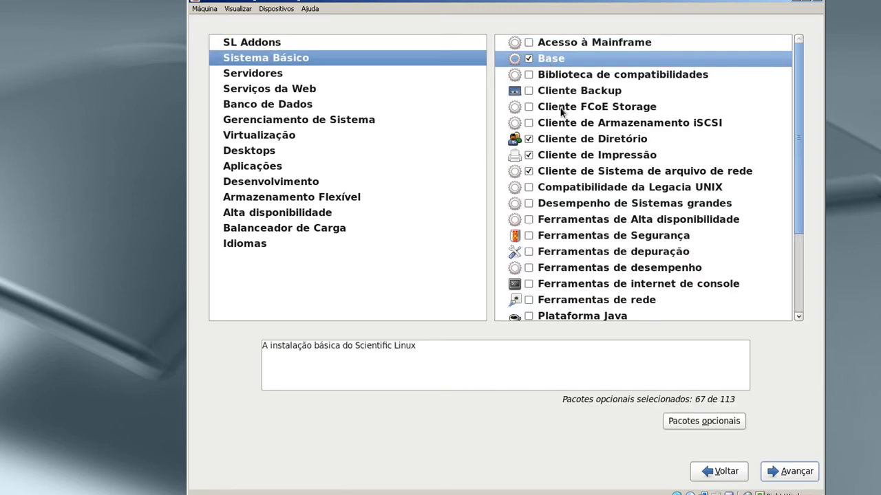
click(529, 140)
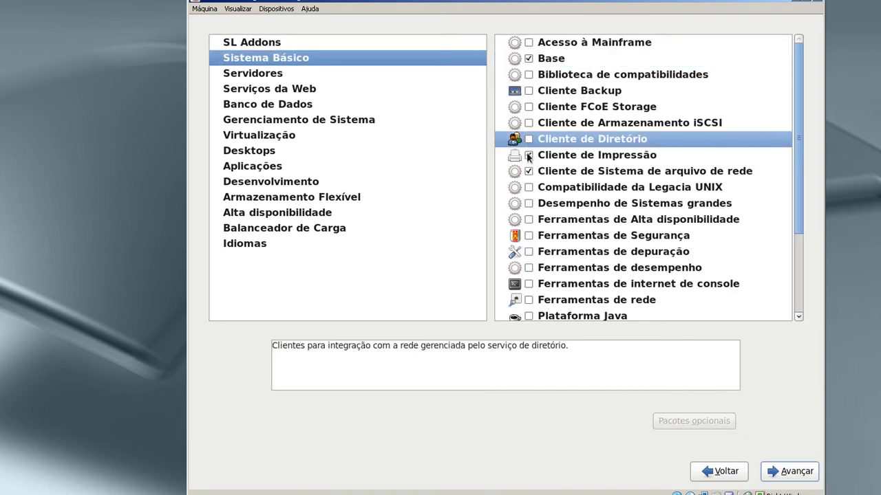
click(528, 155)
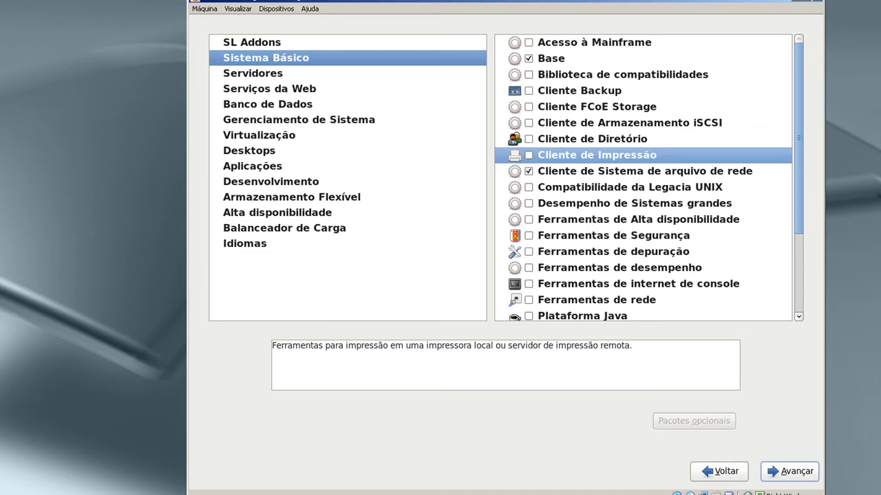
scroll(741, 132, down, 3)
scroll(733, 127, up, 3)
click(528, 59)
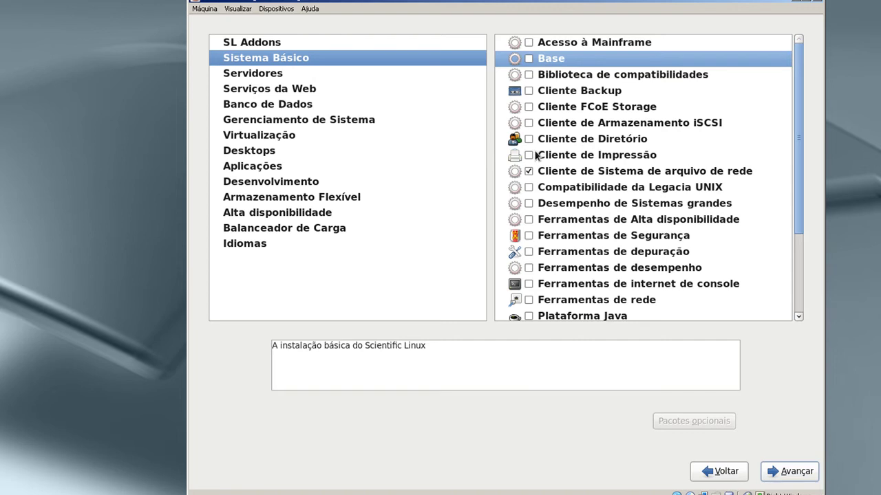
Exclude autofs, cifs-utils, nfs-utils and nfs4-acl-tools from the optional packages of Cliente de Sistema de arquivo de rede, keeping samba-client
click(552, 170)
click(679, 418)
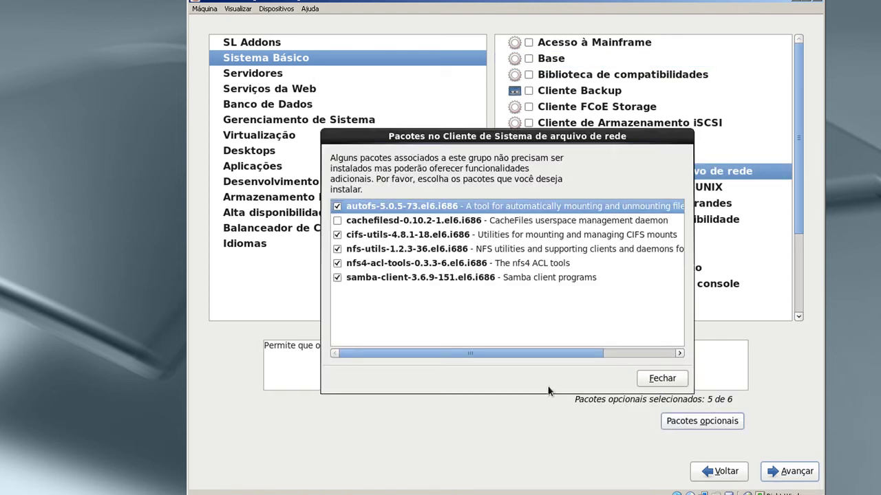
click(337, 235)
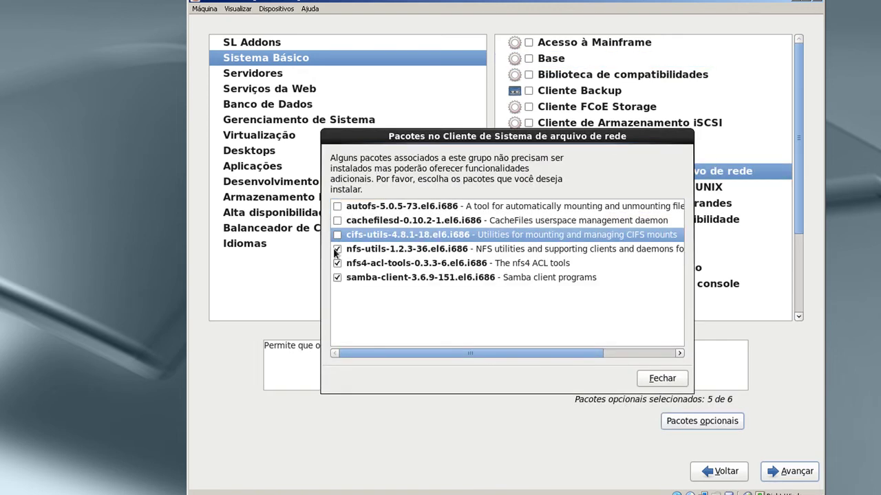
click(337, 249)
click(337, 263)
click(376, 277)
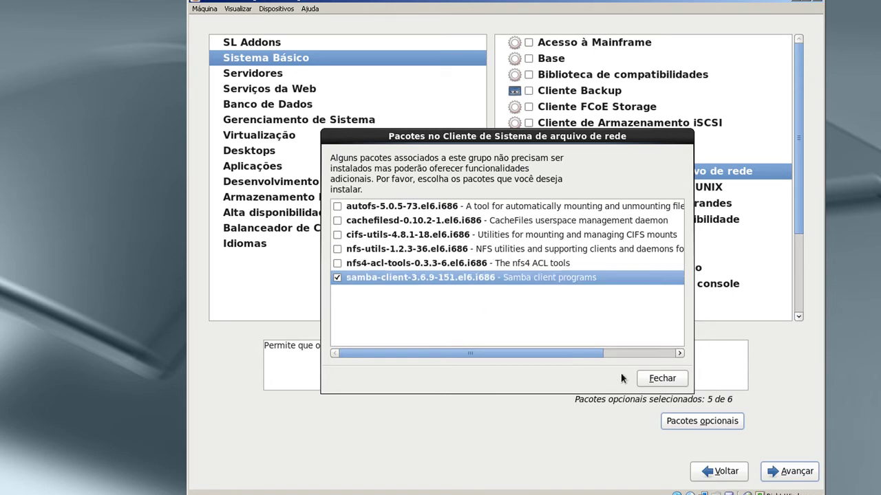
click(650, 379)
scroll(609, 173, down, 5)
scroll(613, 192, up, 5)
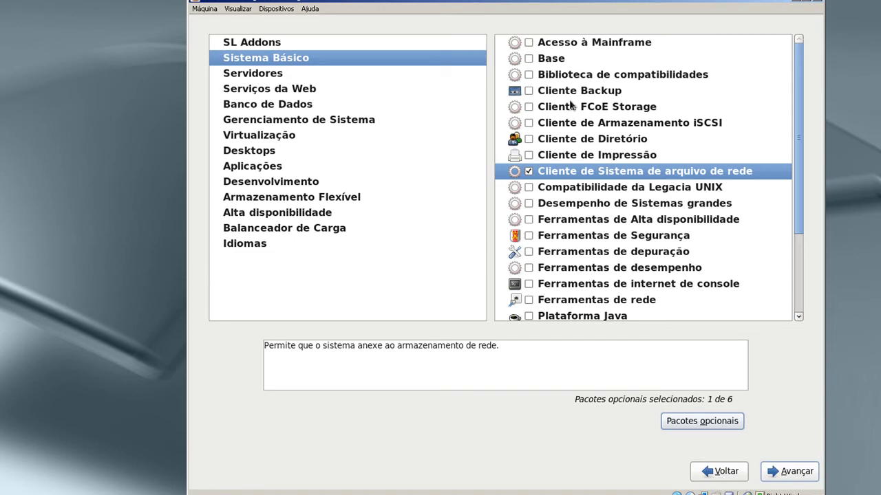
Examine the descriptions of the Servidores groups, including Plataforma de Servidor, Servidor FTP, Servidor de E-Mail and Servidor de backup
click(314, 74)
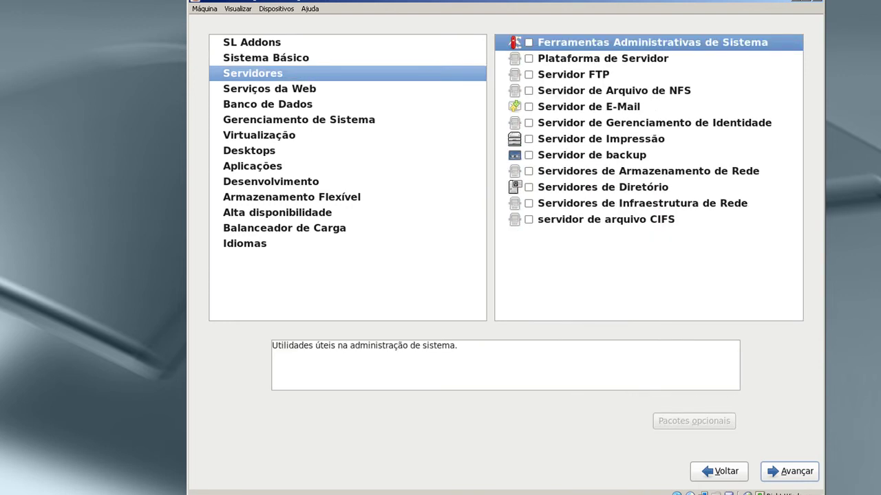
click(556, 62)
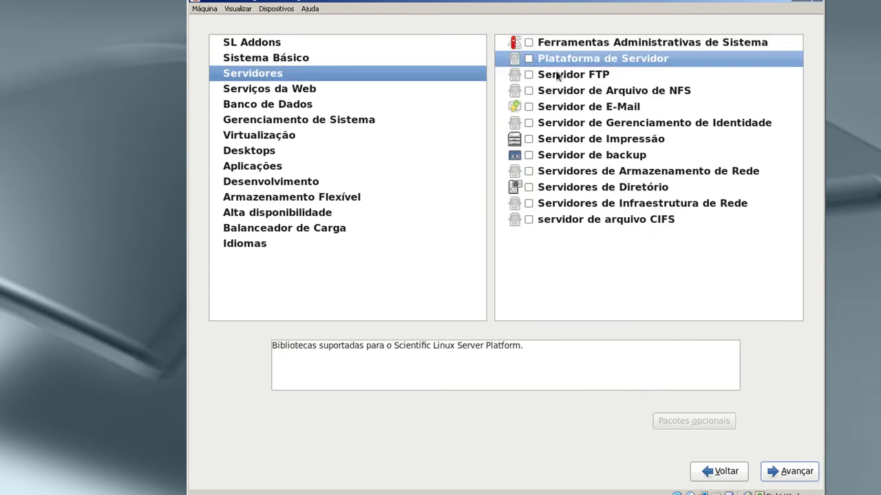
click(558, 76)
click(563, 107)
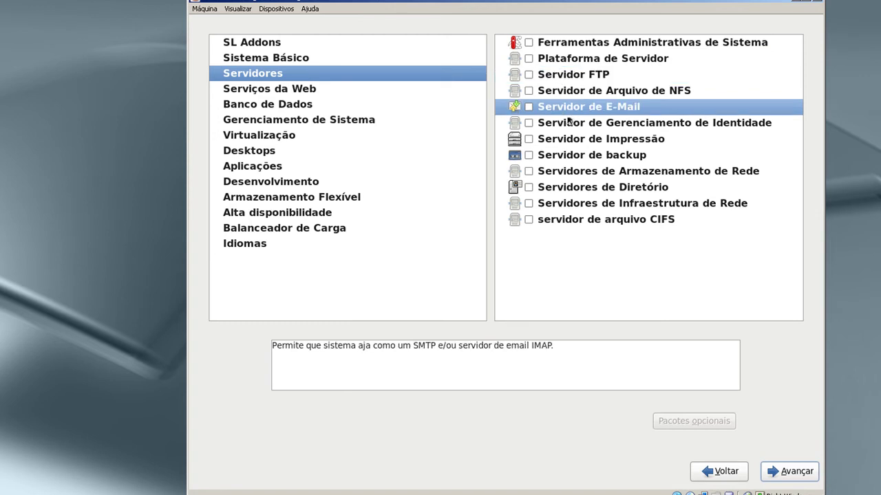
click(573, 153)
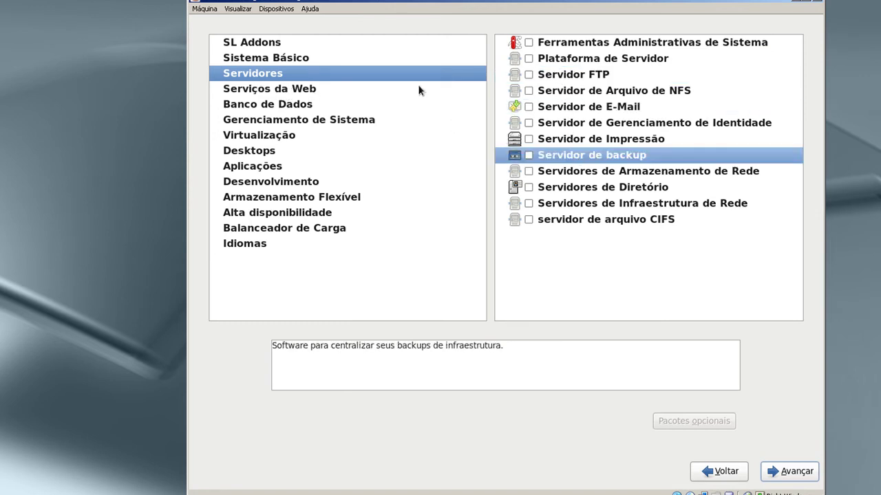
Enable only the Servidor Web group under Serviços da Web, leaving Máquina da Servidor Web deselected
click(298, 90)
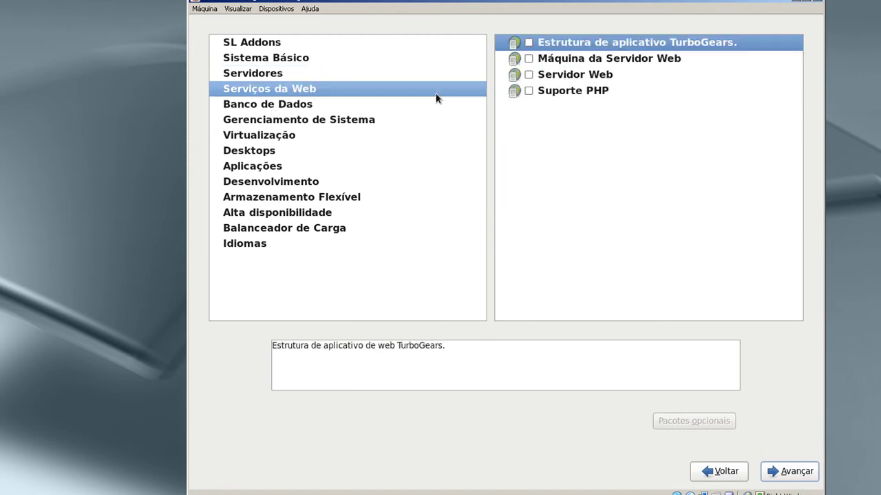
click(528, 59)
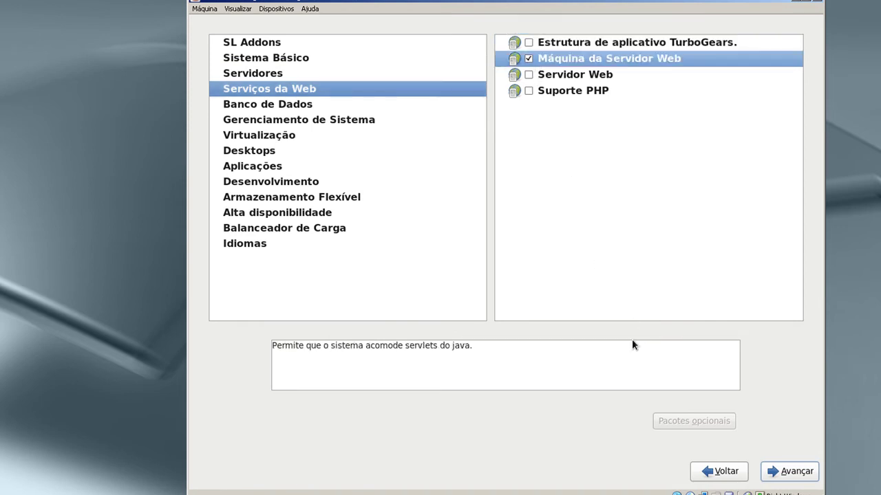
click(529, 59)
click(528, 74)
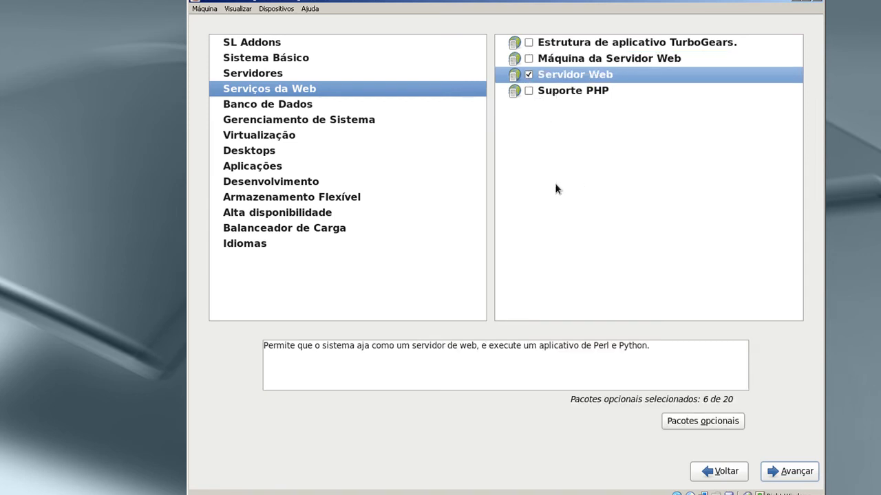
Examine the optional packages of the Servidor Web group, including mod_auth_kerb, mod_perl, mod_ssl and squid
click(717, 424)
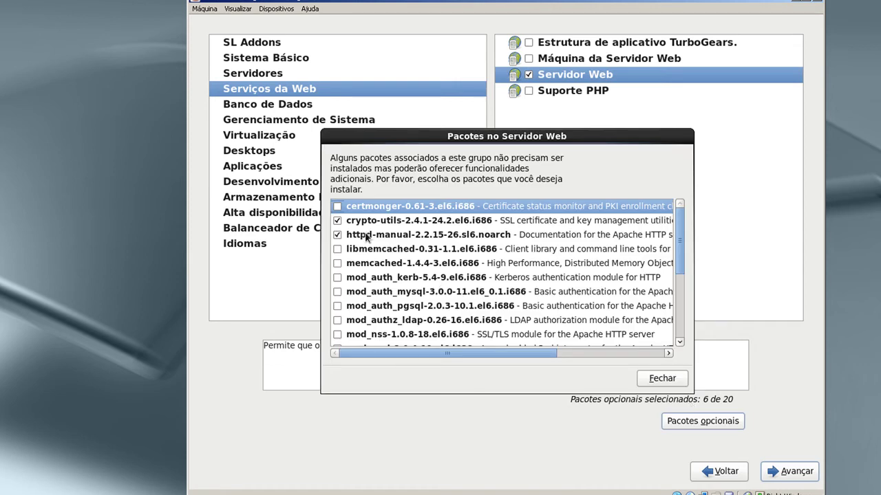
scroll(359, 237, down, 3)
scroll(502, 272, down, 1)
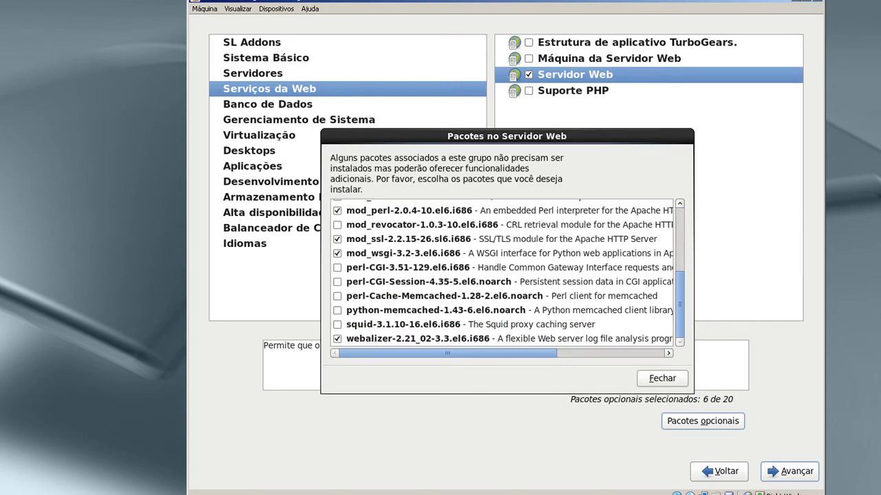
key(Home)
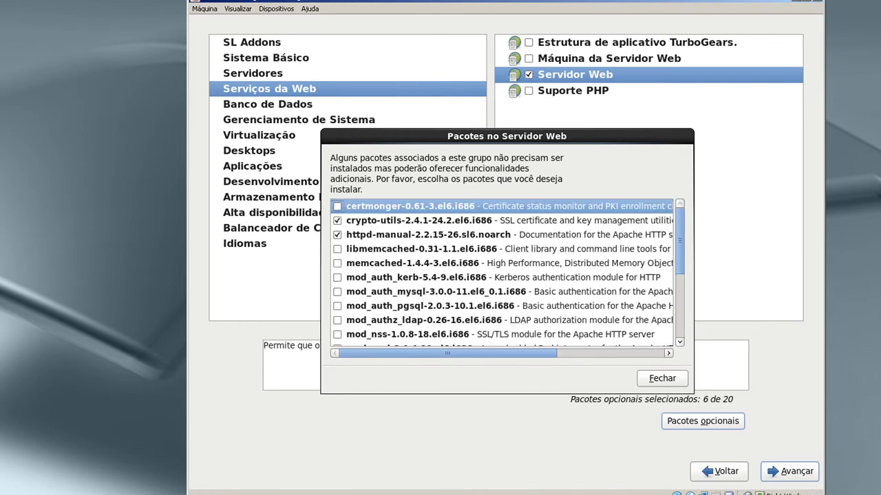
scroll(370, 270, down, 1)
click(373, 254)
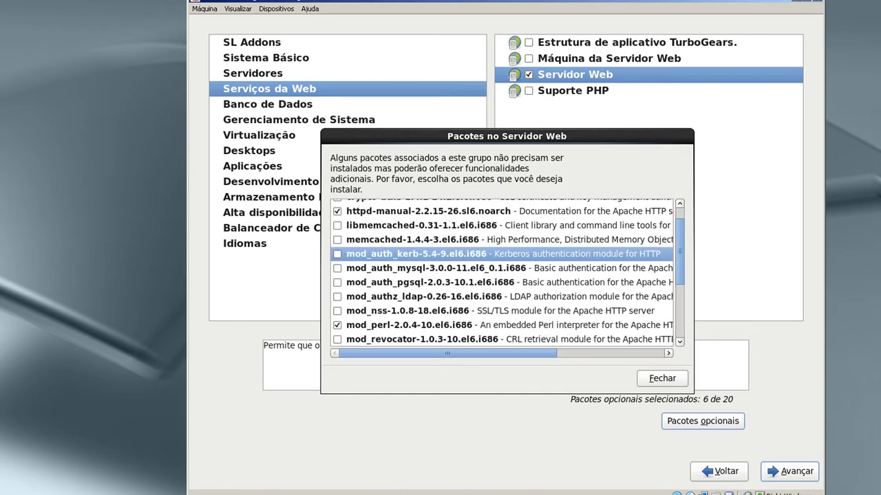
click(396, 323)
scroll(397, 318, down, 2)
click(402, 283)
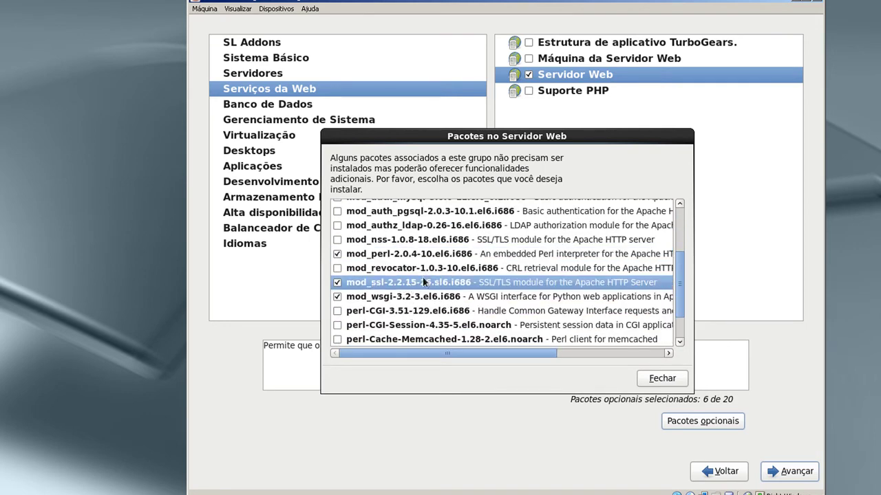
scroll(421, 276, down, 1)
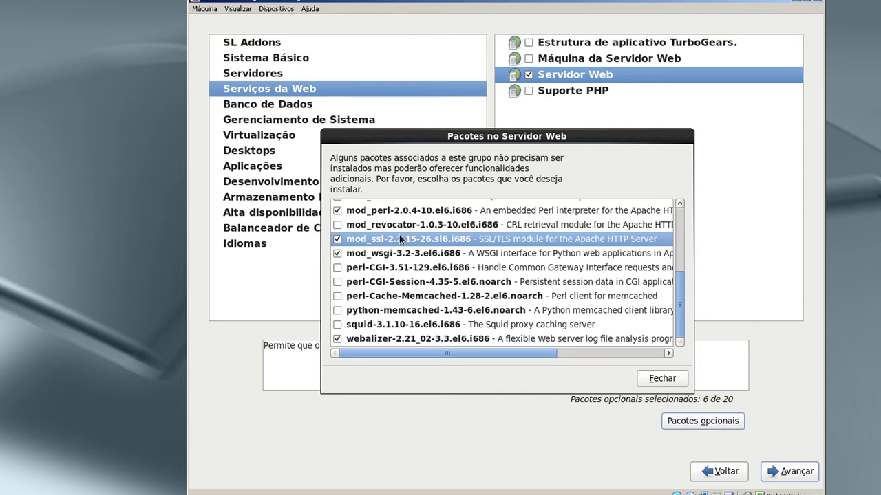
click(384, 324)
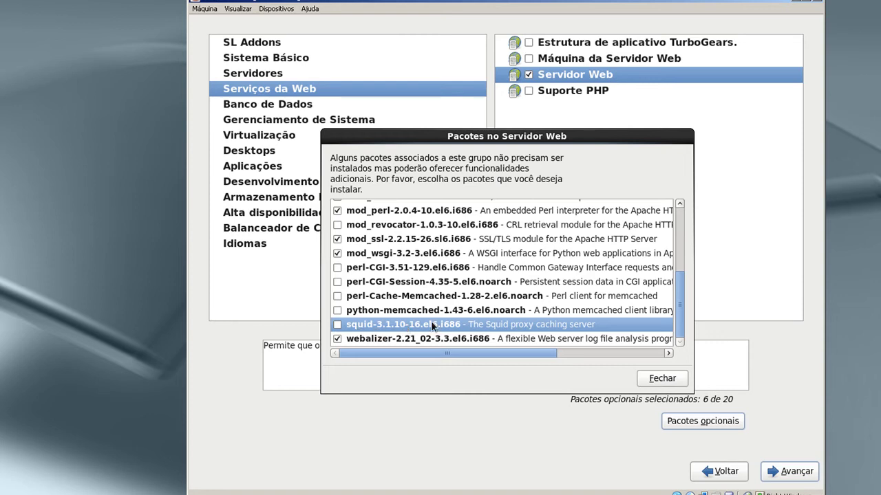
click(658, 379)
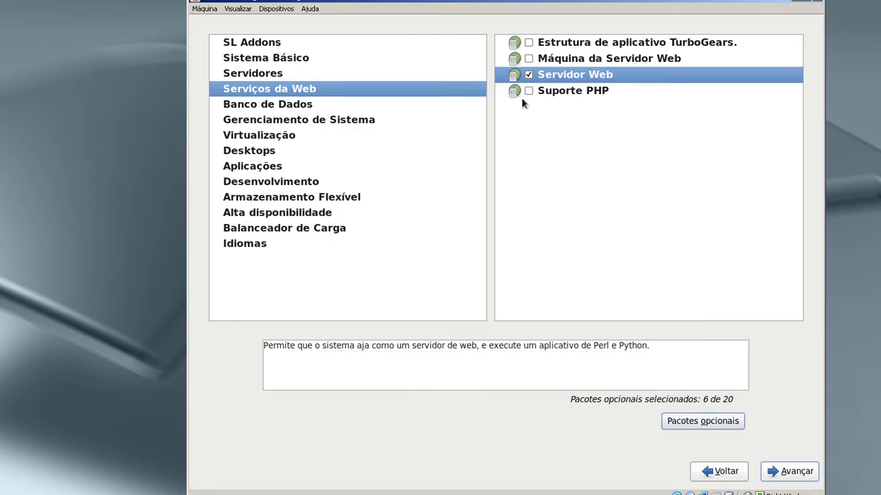
Deselect the Servidor Web group under Serviços da Web and the Ice Desktop Environment group under Desktops
click(528, 75)
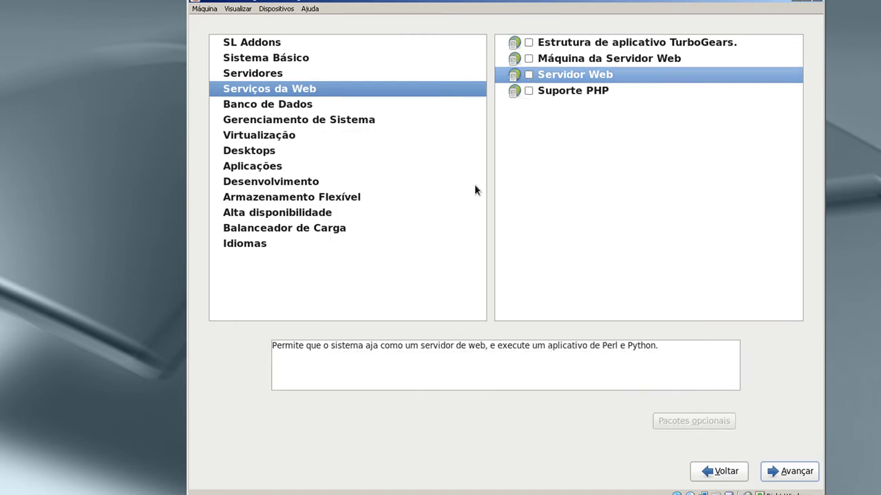
click(329, 105)
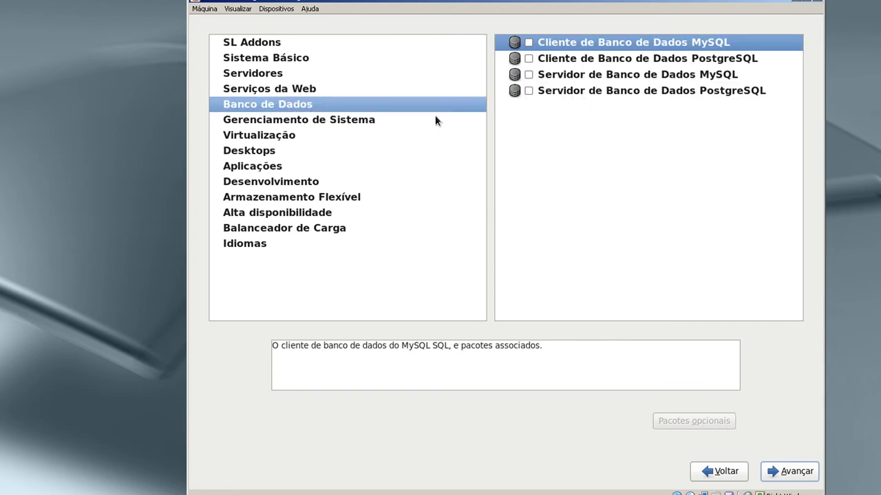
click(381, 123)
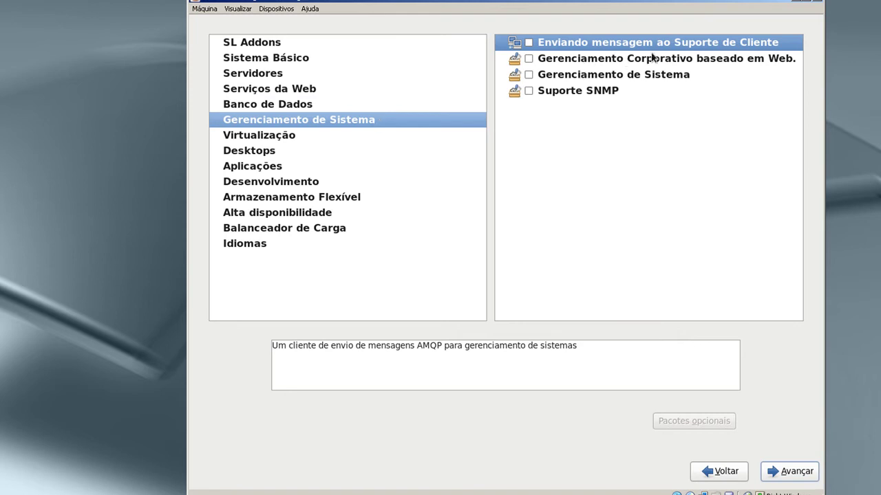
click(246, 138)
click(305, 155)
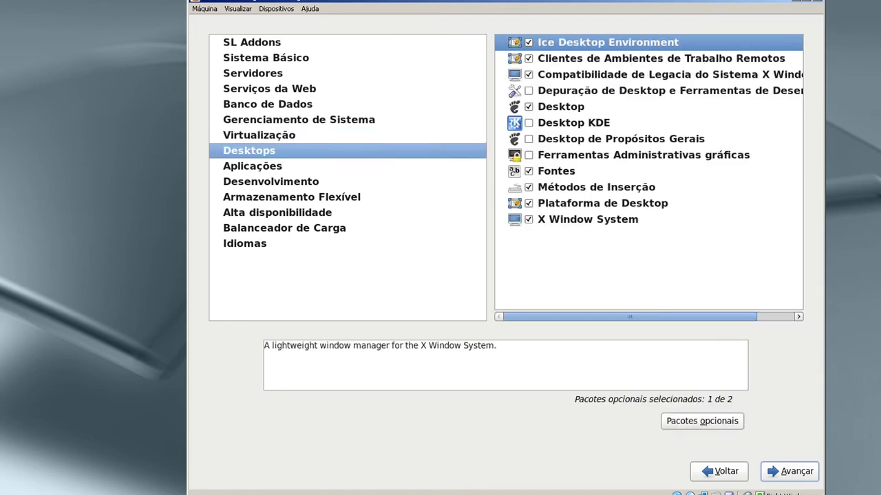
click(529, 43)
Review the optional packages of Clientes de Ambientes de Trabalho Remotos, including tigervnc, tsclient and vinagre, and deselect the whole group
click(541, 62)
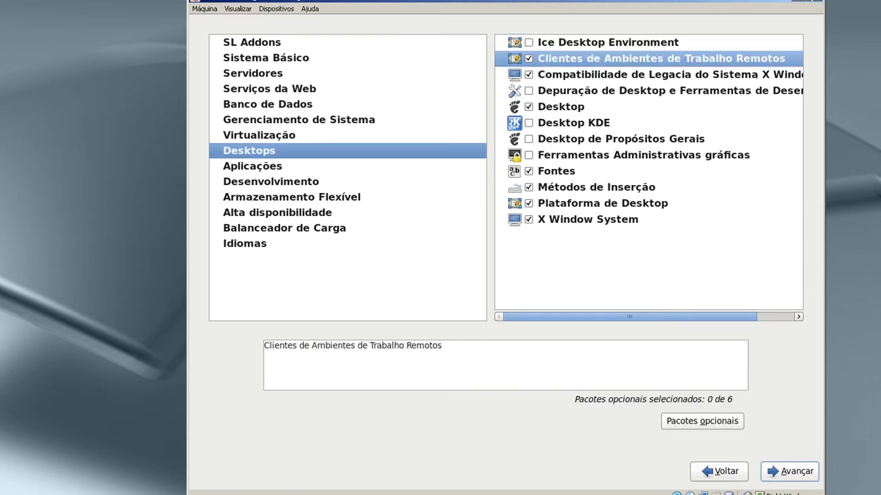
click(693, 419)
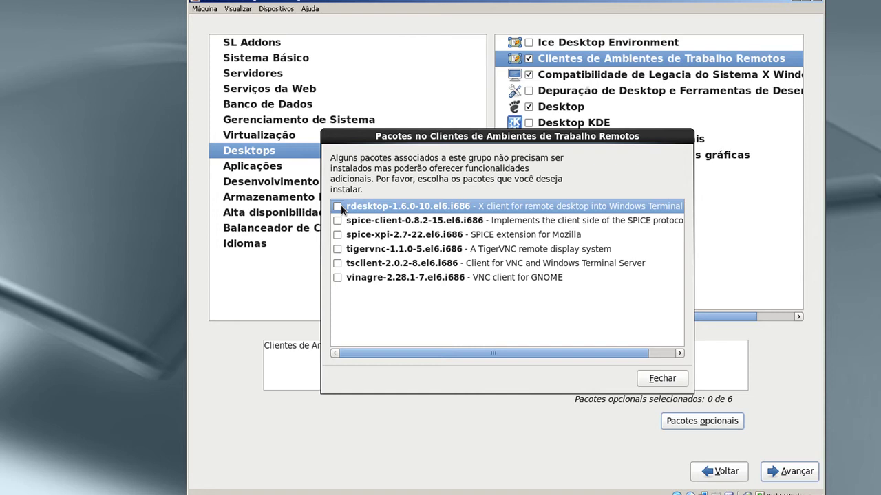
click(377, 252)
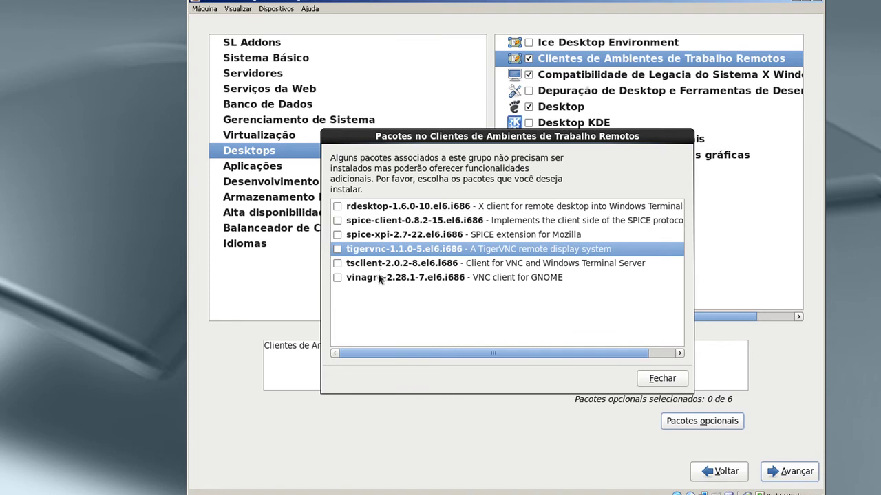
click(383, 266)
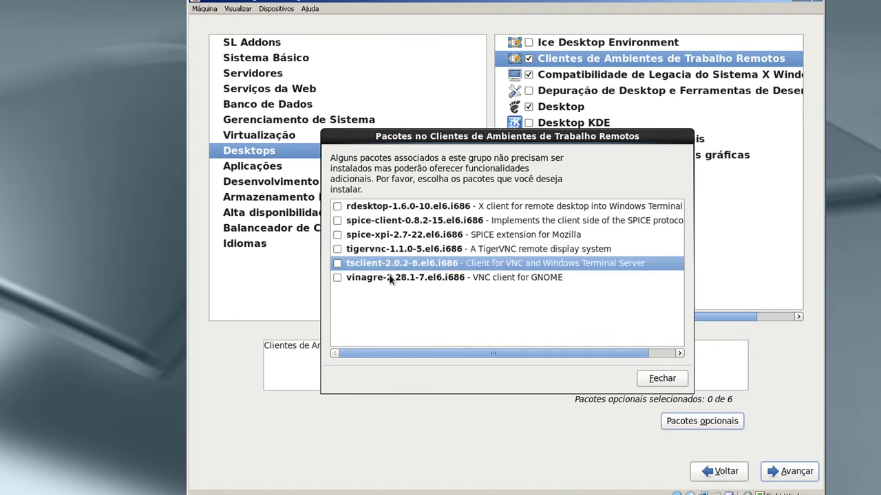
click(389, 275)
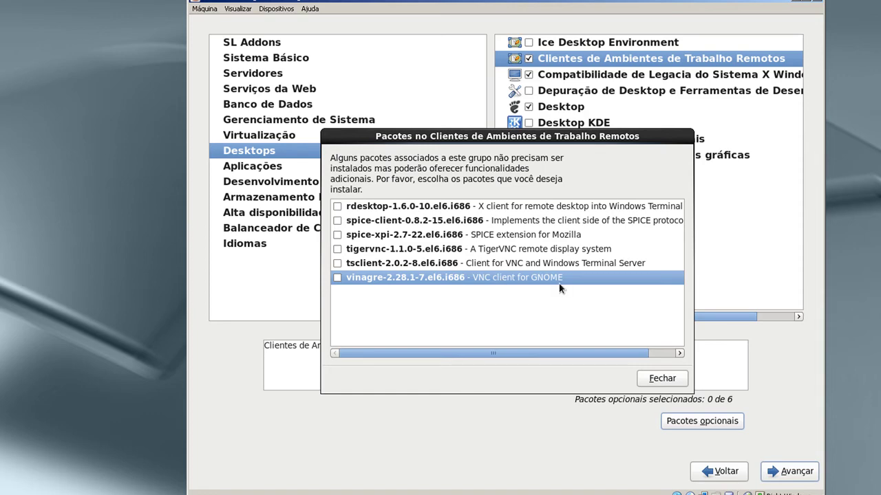
click(659, 378)
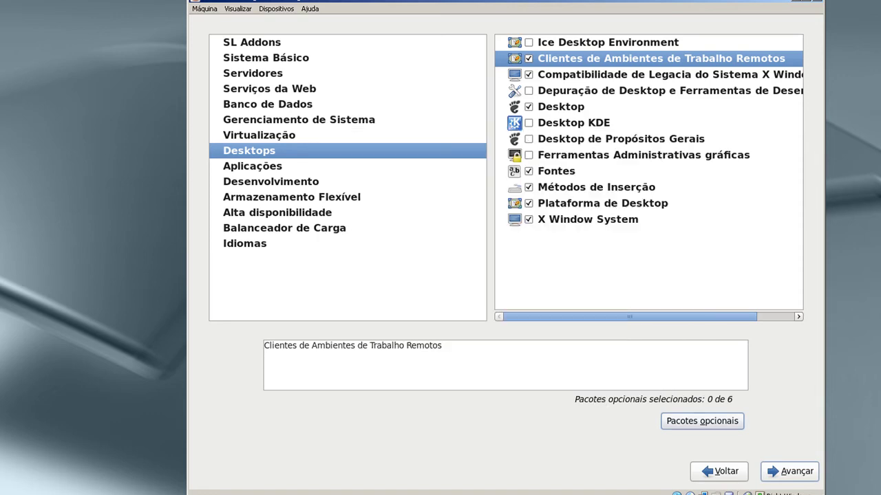
click(529, 59)
Look through the optional packages of the Compatibilidade de Legacia do Sistema X Windows group
click(558, 76)
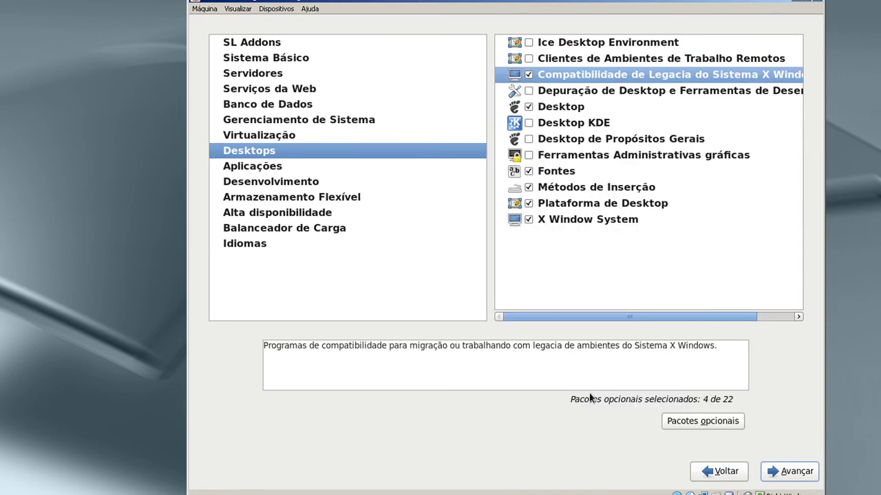
click(687, 425)
scroll(473, 251, down, 5)
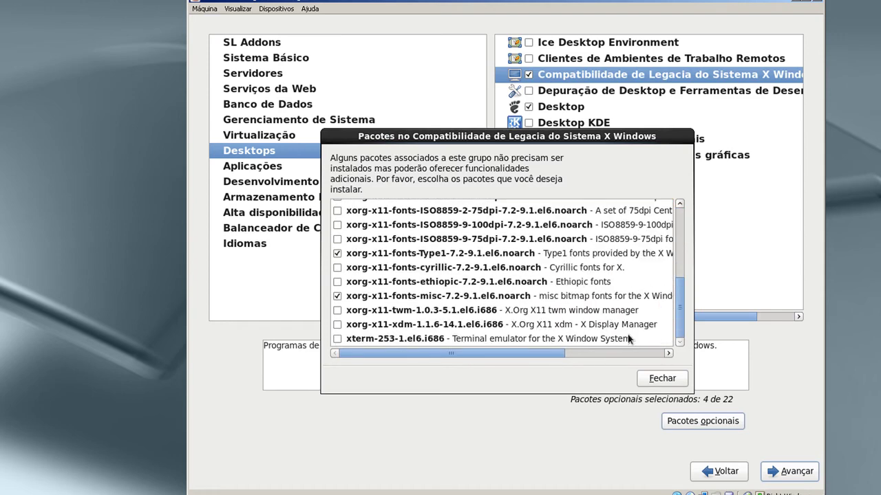
click(659, 377)
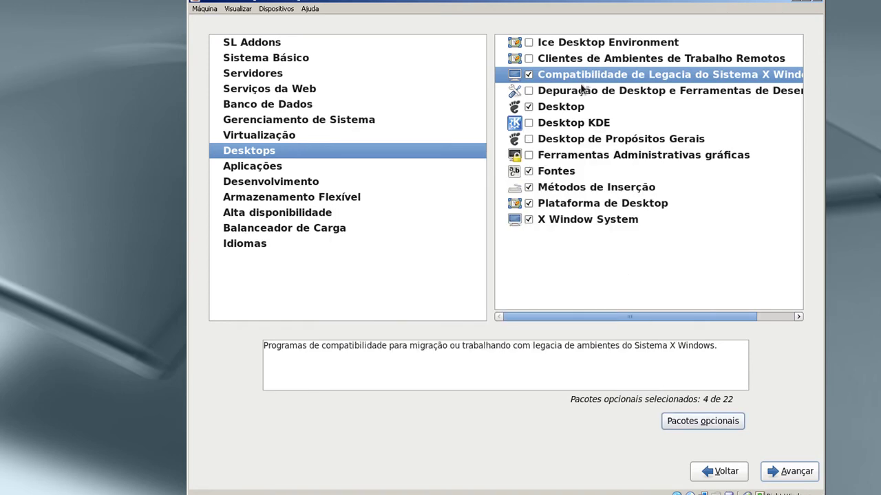
Exclude the vino remote desktop package from the optional packages of the Desktop group
click(568, 108)
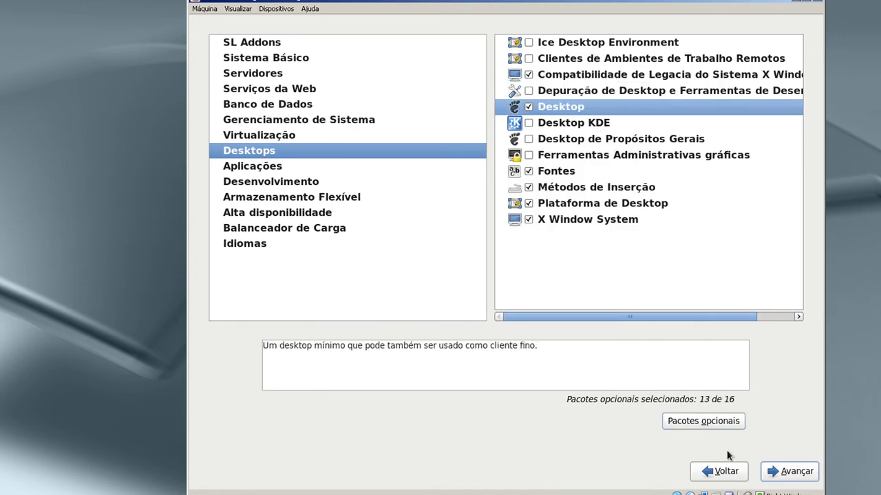
click(714, 421)
scroll(411, 227, down, 5)
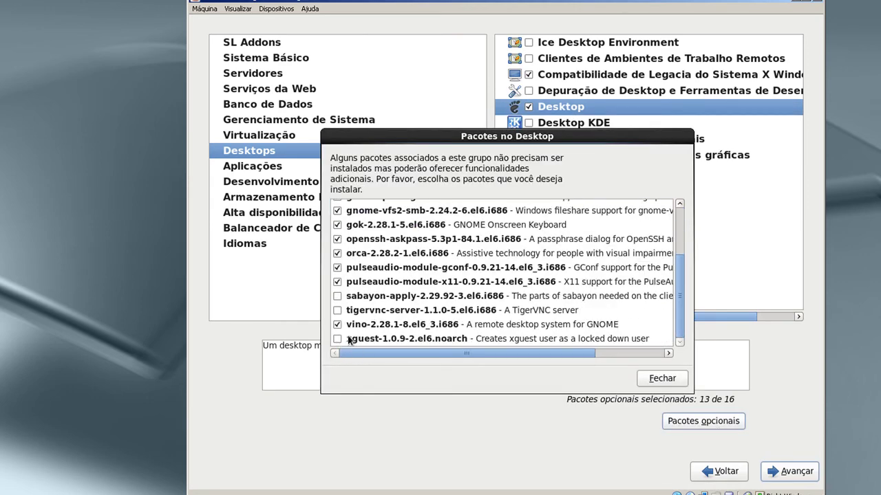
click(366, 326)
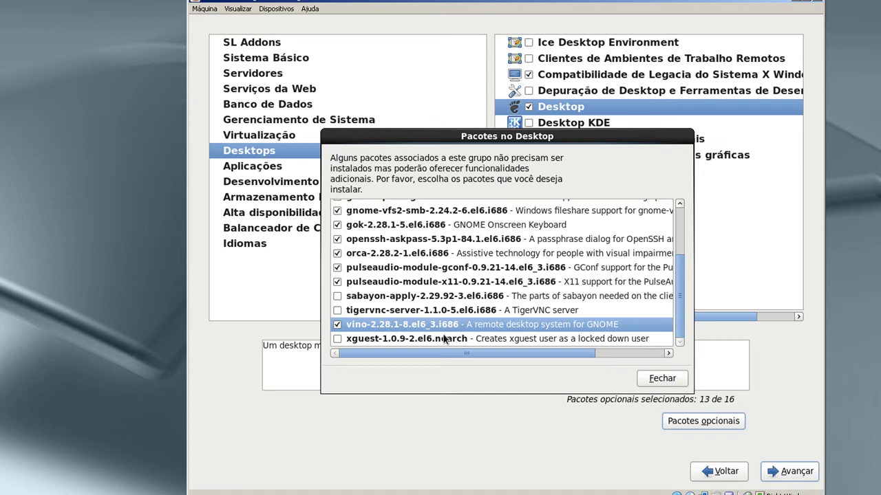
click(337, 324)
Exclude the orca assistive technology and gok onscreen keyboard packages from the Desktop group's optional packages
scroll(507, 325, up, 3)
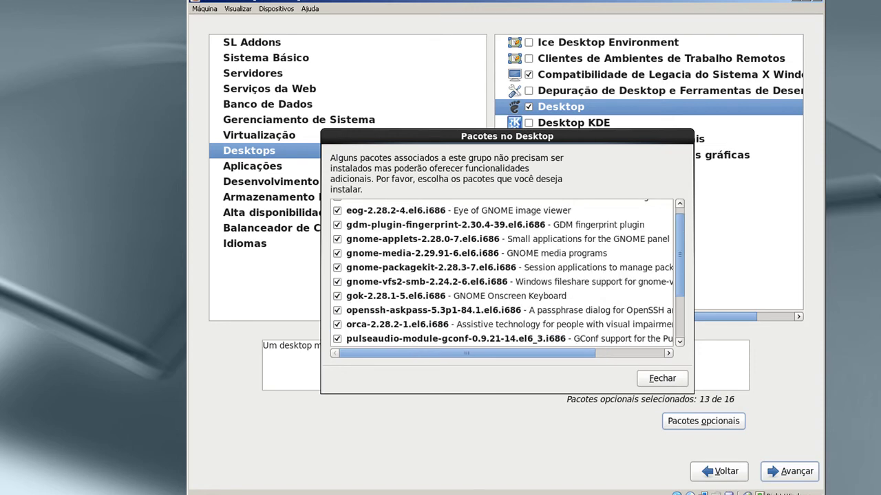
scroll(397, 331, down, 3)
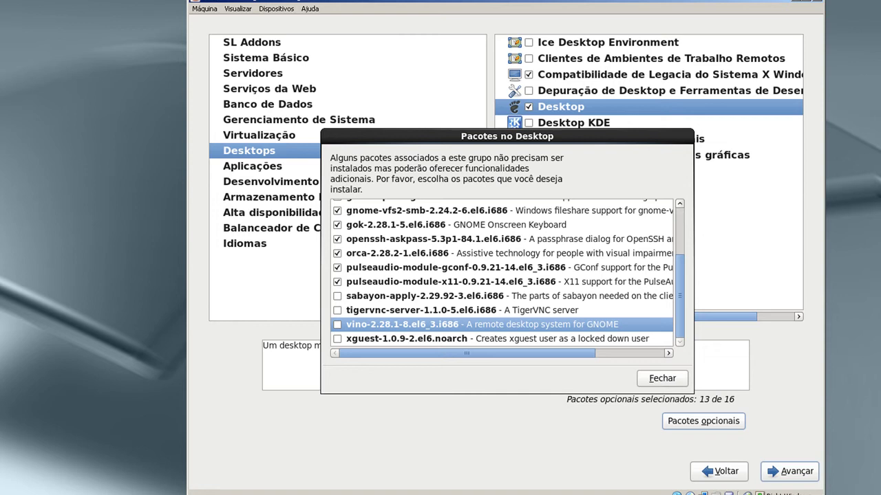
click(339, 254)
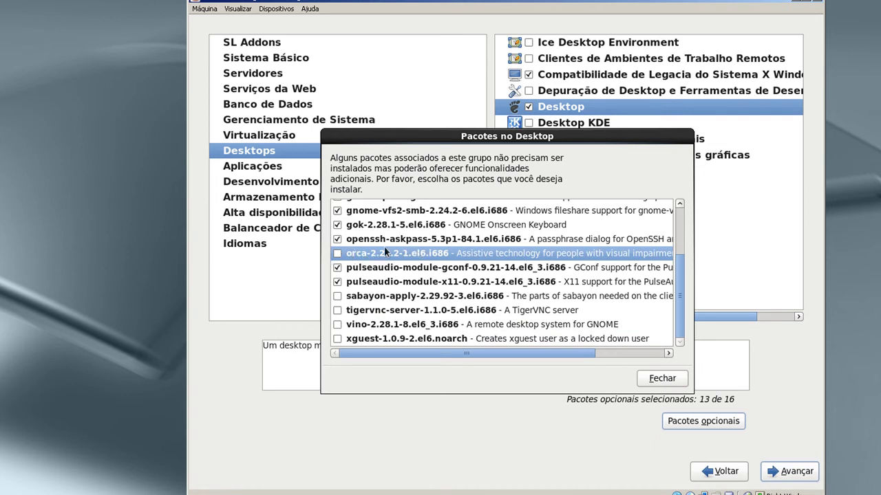
key(Up)
key(Up)
key(space)
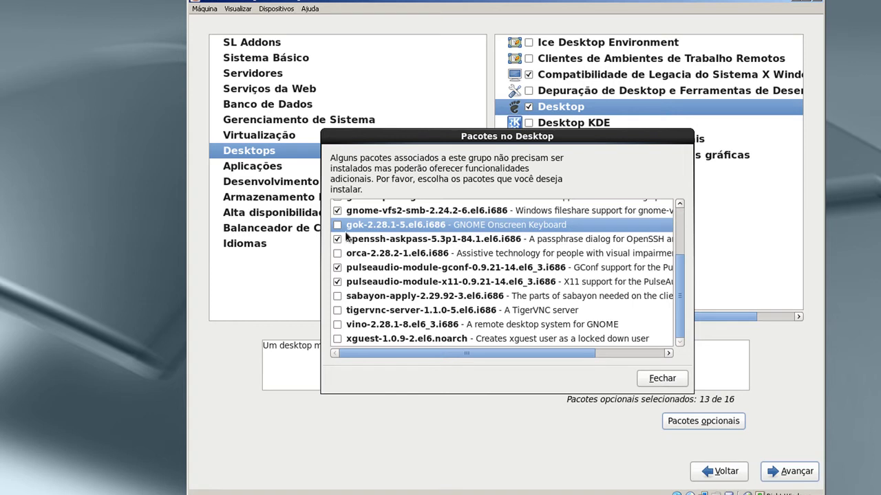
Exclude the eog image viewer from the Desktop group's optional packages and close the package list
scroll(341, 236, up, 1)
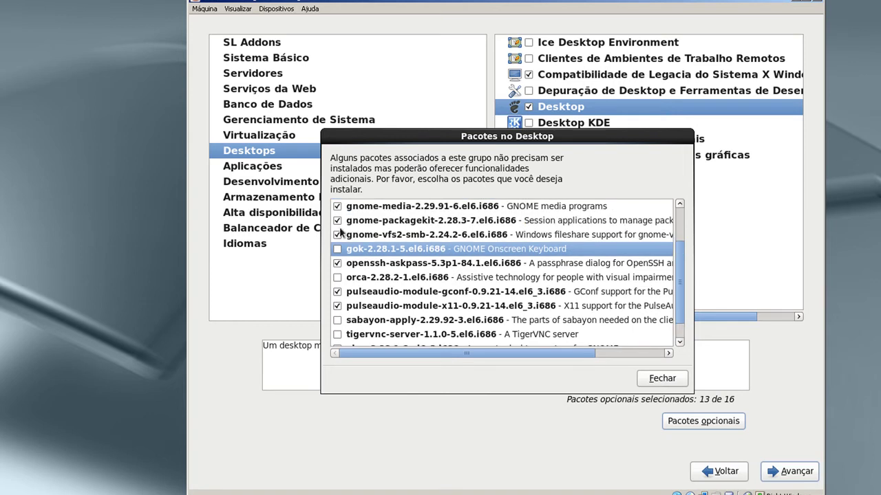
scroll(342, 233, up, 1)
scroll(339, 231, up, 1)
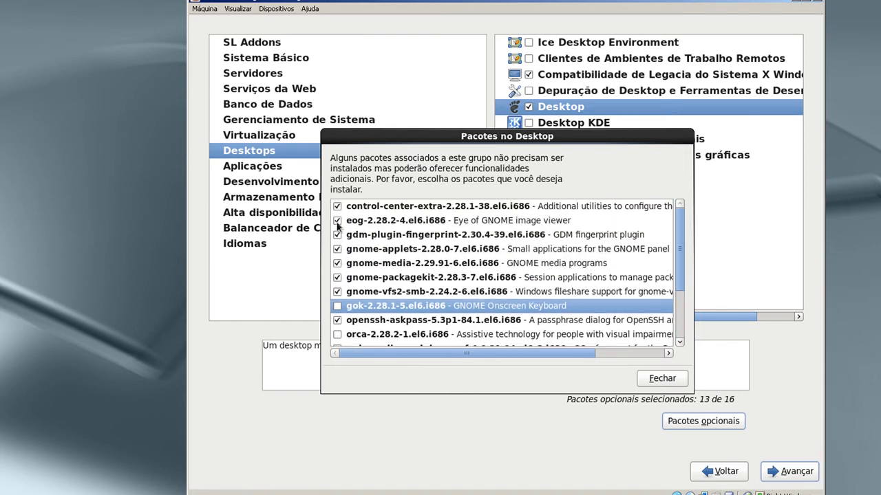
click(337, 221)
scroll(337, 224, down, 3)
scroll(337, 224, up, 3)
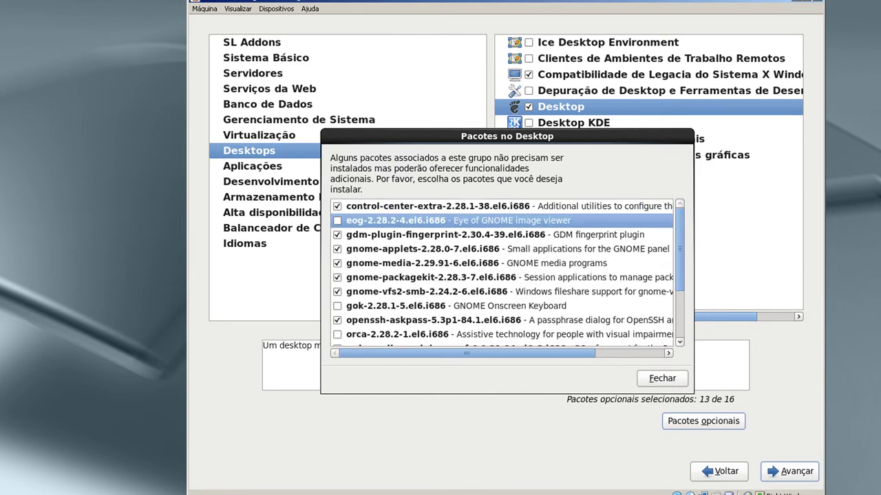
click(634, 380)
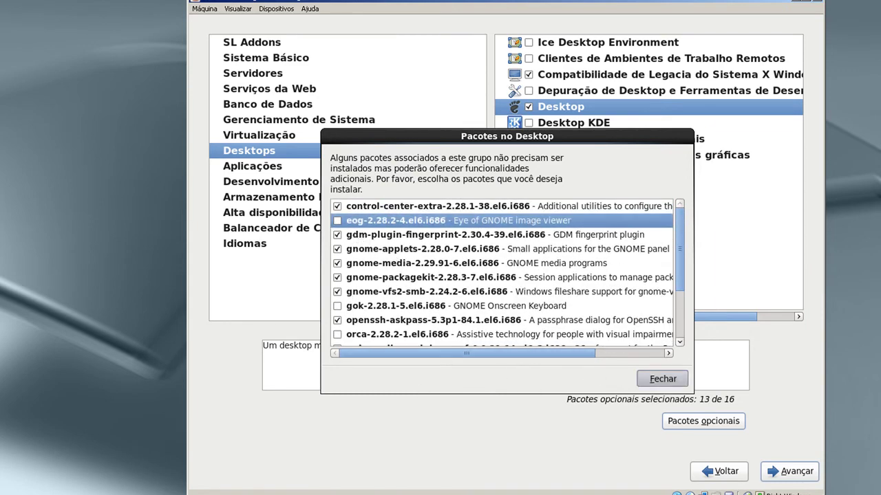
Check the Fontes and Métodos de Inserção groups under Desktops, leaving them selected, and deselect Plataforma de Desktop
click(565, 173)
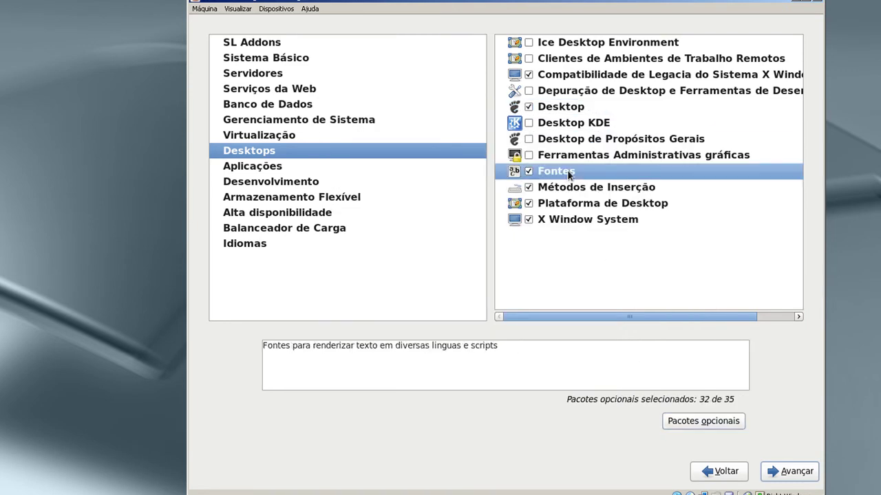
click(632, 190)
click(626, 203)
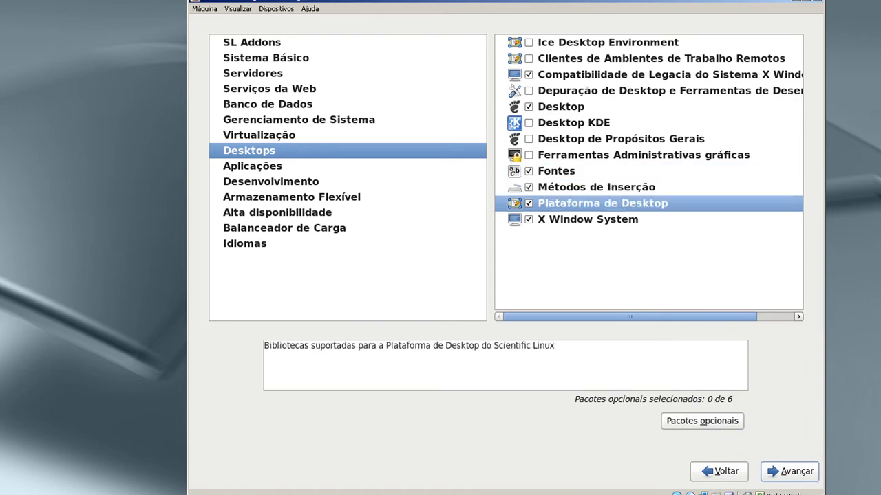
click(528, 204)
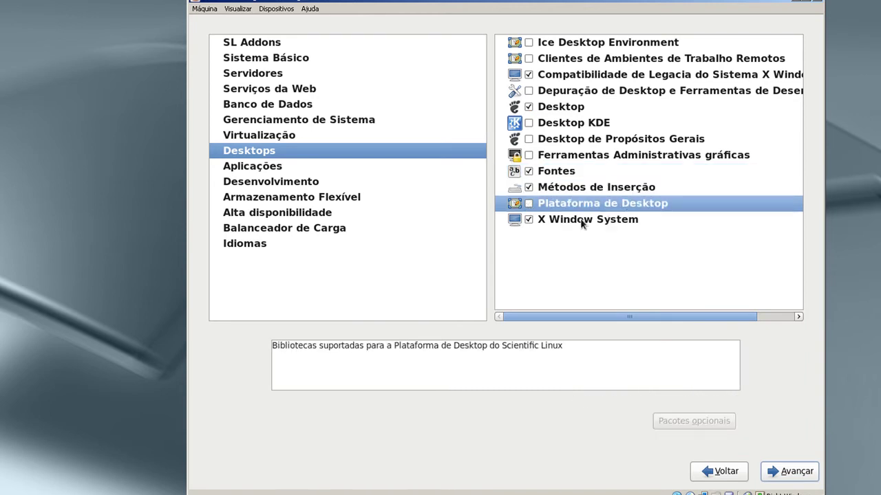
Check the optional packages of X Window System, leaving them selected, and deselect Navegador de Internet under Aplicações
click(581, 221)
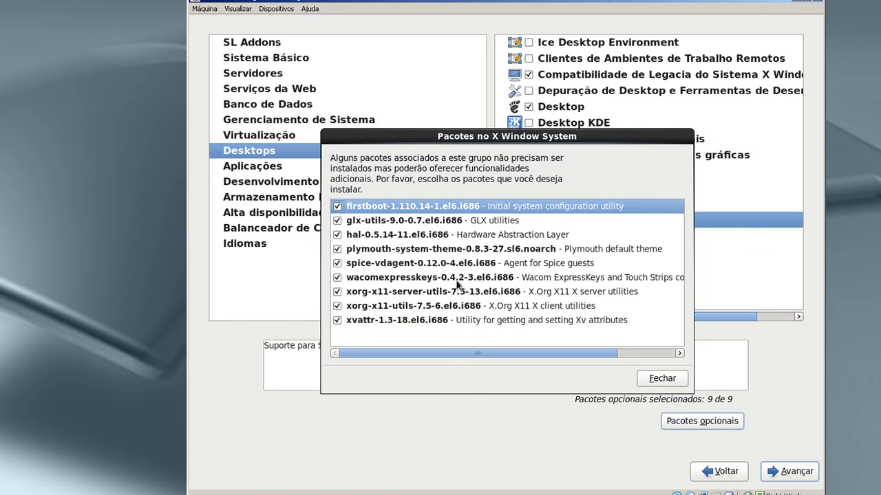
click(655, 381)
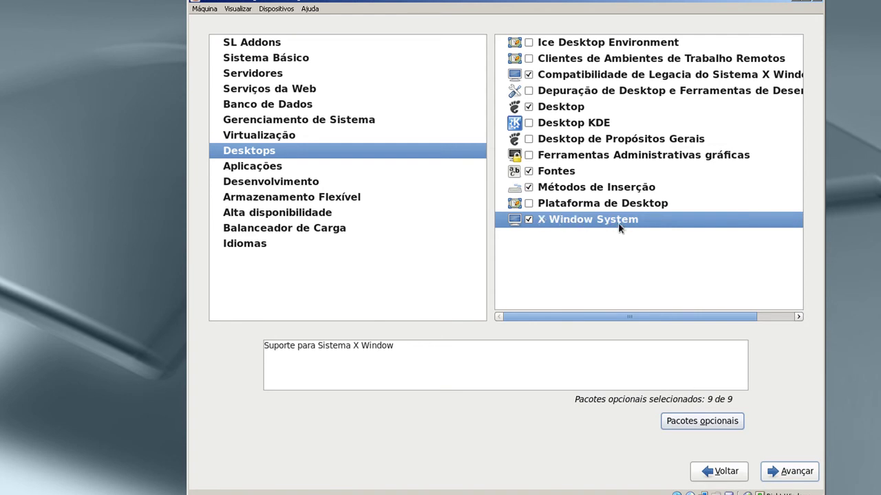
click(281, 168)
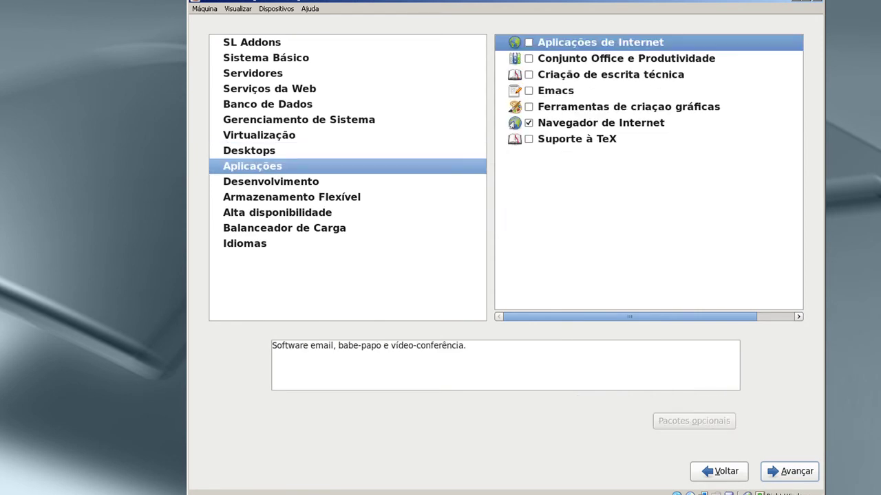
click(528, 122)
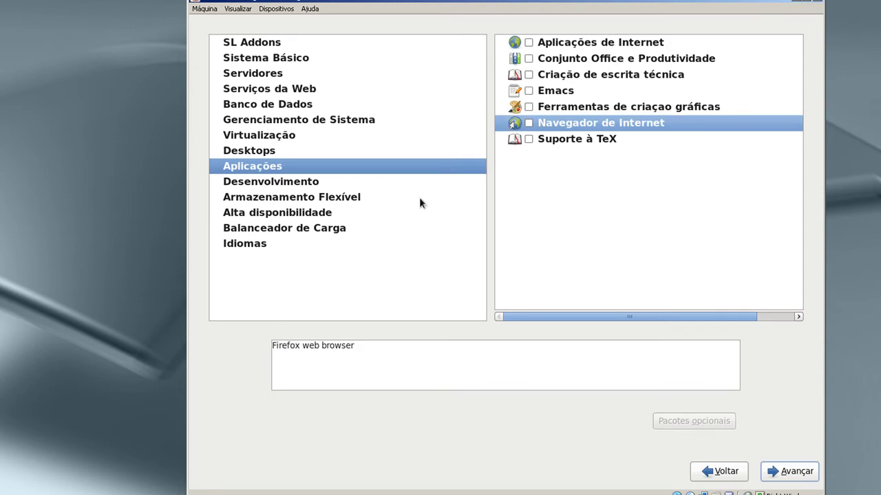
Review the package groups offered under Desenvolvimento, Armazenamento Flexível and Alta disponibilidade
click(290, 185)
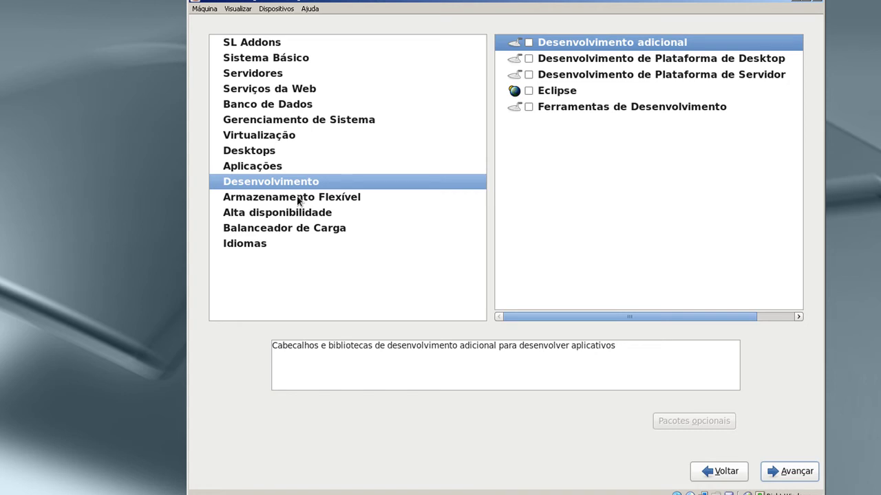
click(341, 197)
click(331, 211)
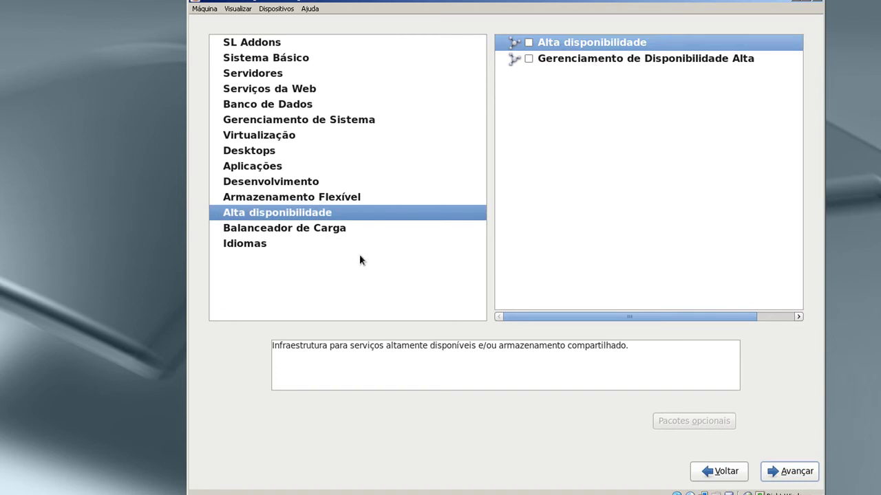
Select the Balanceador de Carga group and view its optional packages
click(349, 234)
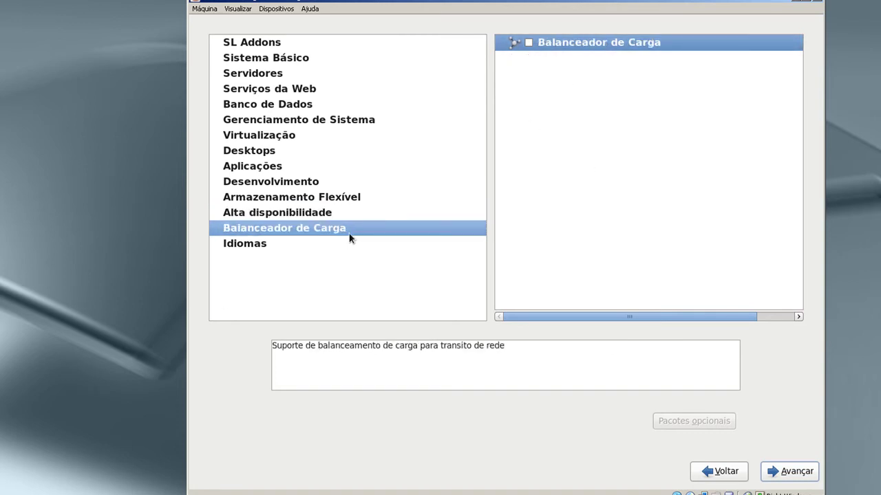
click(528, 43)
click(673, 421)
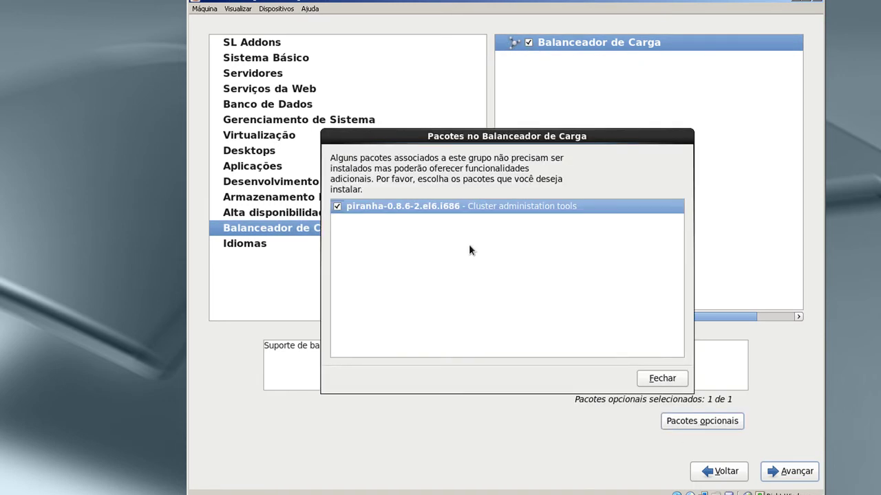
click(669, 378)
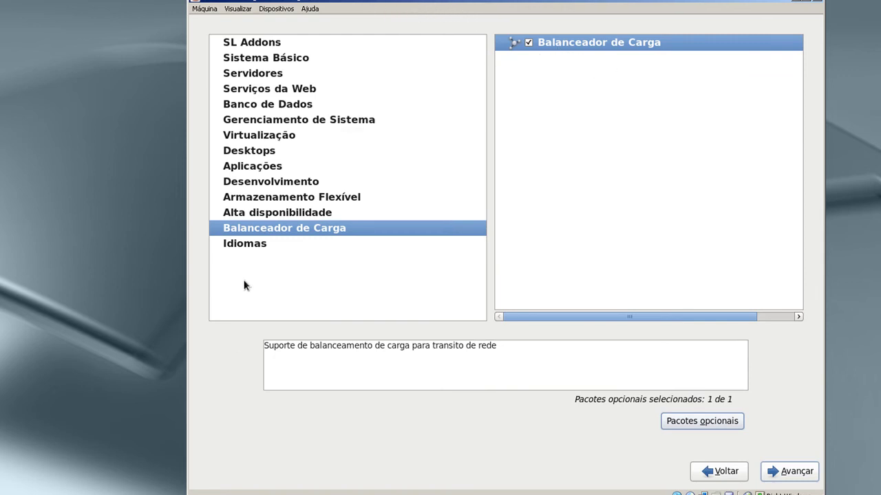
Look through the Idiomas language groups and check the Suporte à Português and Suporte à Português Brasileiro entries
click(253, 248)
scroll(624, 189, down, 9)
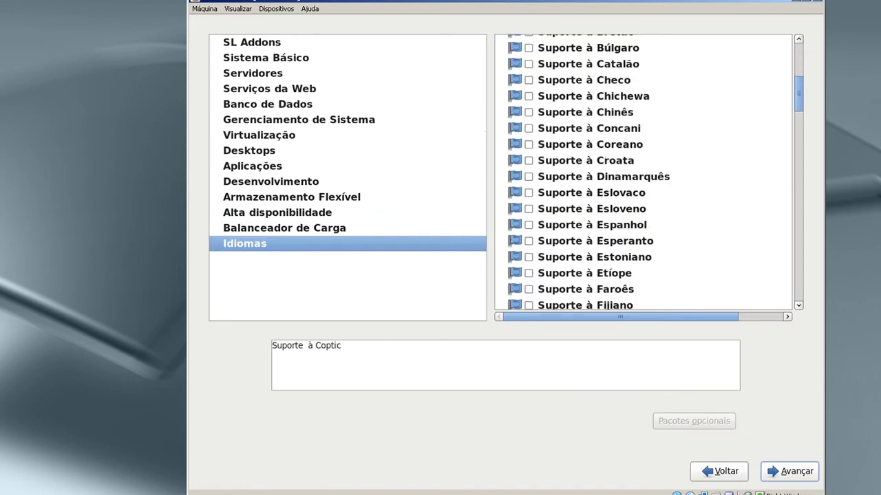
scroll(613, 183, down, 15)
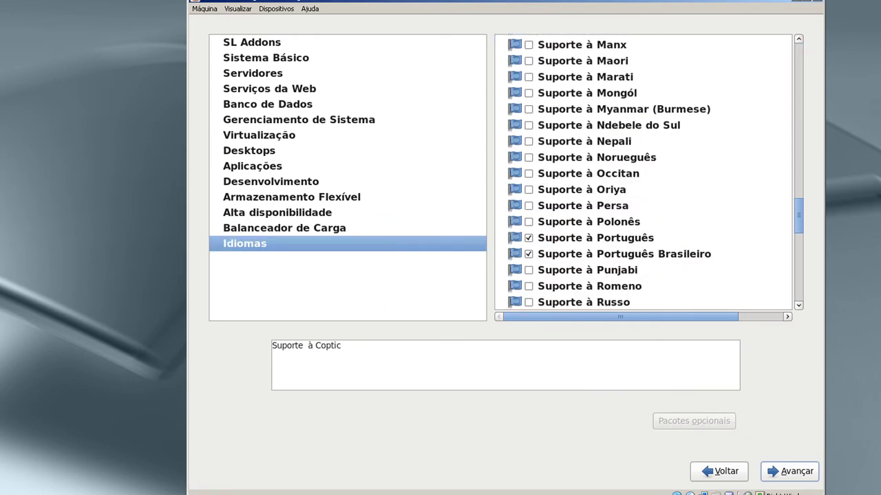
scroll(599, 179, up, 3)
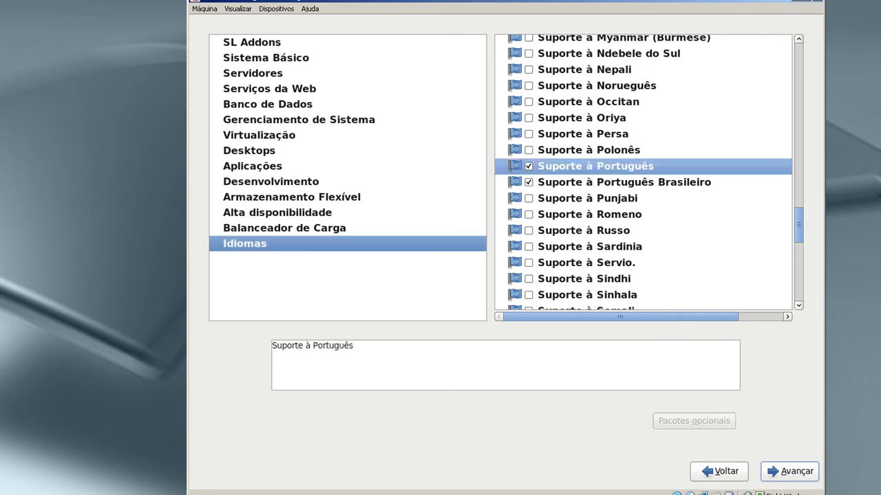
click(588, 168)
click(591, 182)
Deselect the Balanceador de Carga group and proceed with the installation using the customised package selection
click(430, 227)
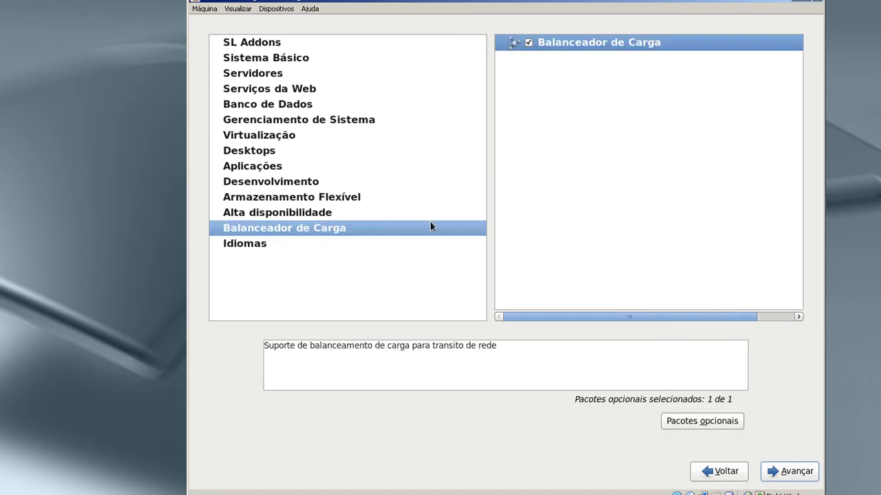
click(528, 42)
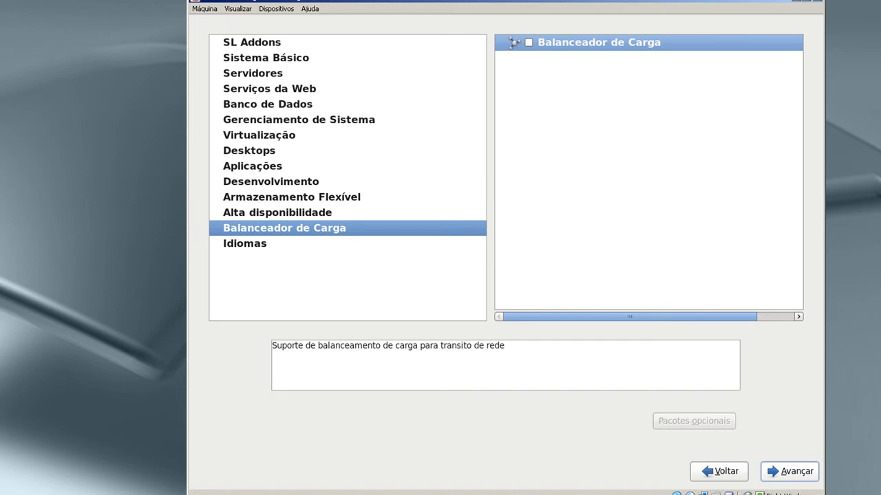
click(788, 471)
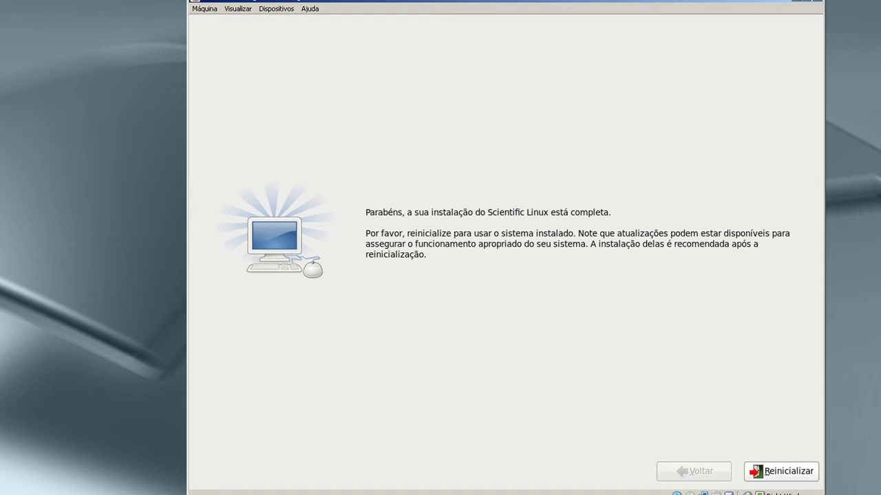
Restart the virtual machine into the installed system and dismiss the VirtualBox mouse integration notices
click(771, 471)
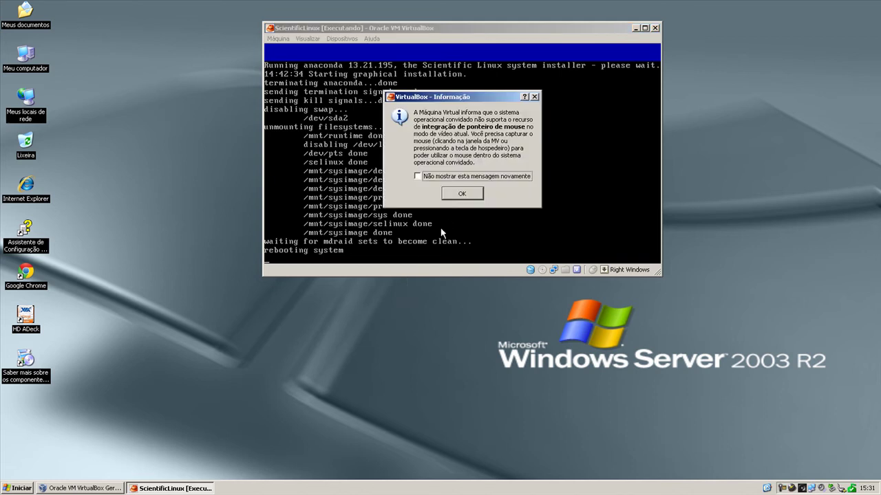
click(452, 196)
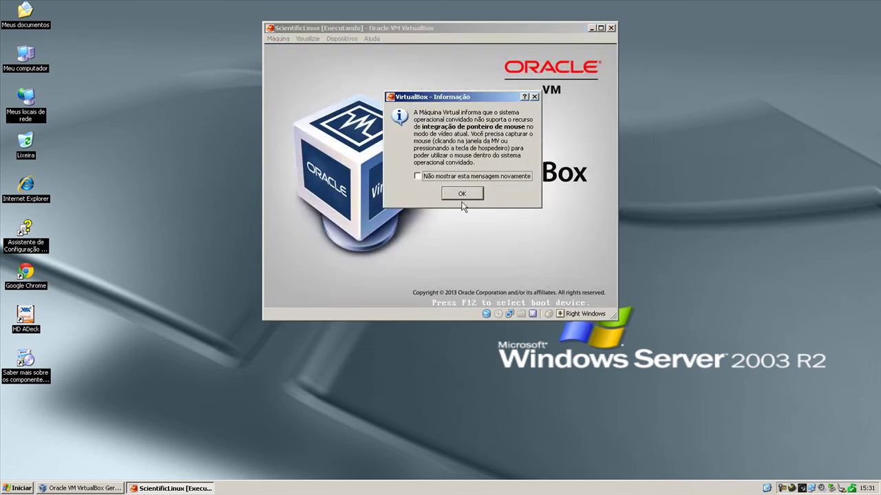
click(459, 197)
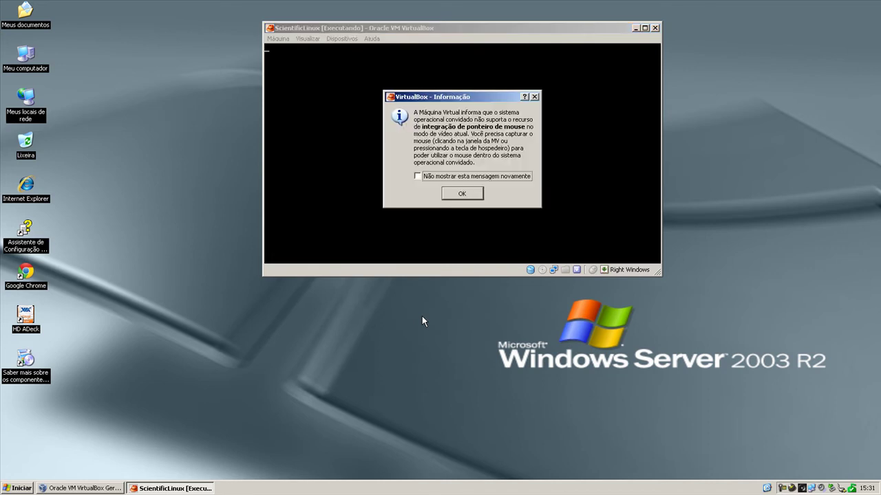
click(457, 194)
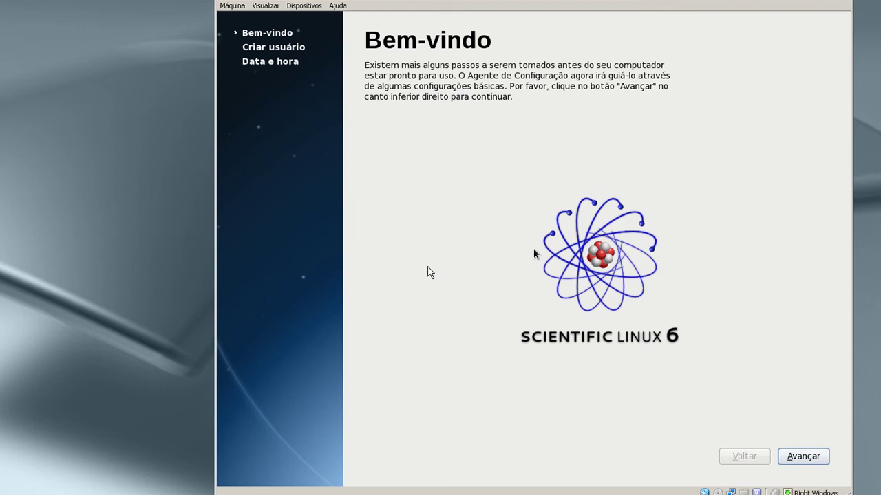
Let the virtual machine capture the mouse and continue past the Bem-vindo page of the first-boot setup
click(470, 276)
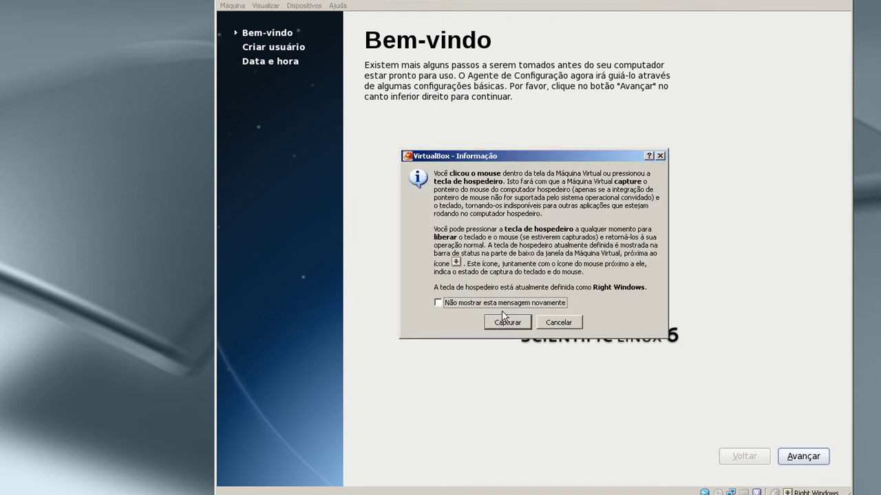
click(507, 322)
click(798, 457)
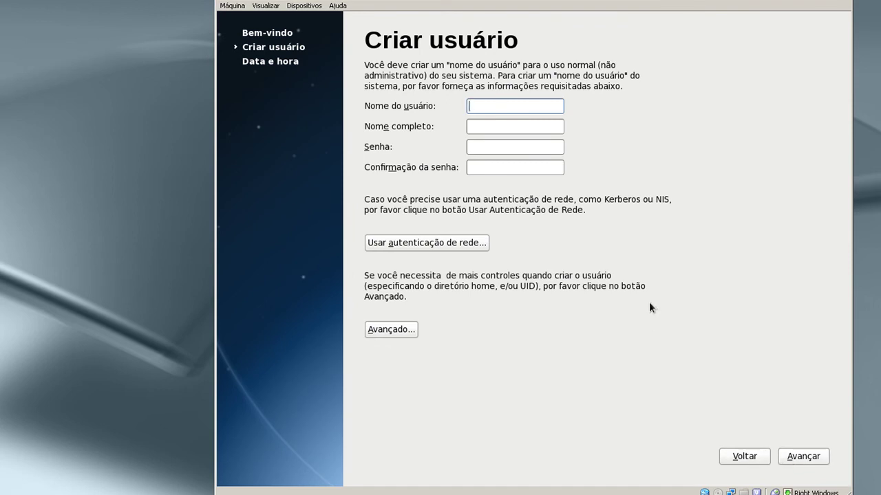
Create the regular user account by entering the user name, full name, password and password confirmation, and continue to Data e hora
text(vanderson)
key(Tab)
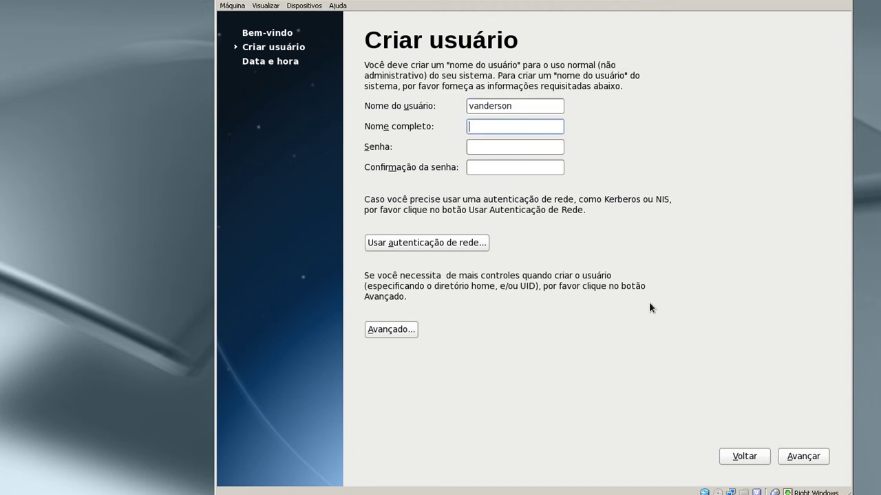
text(vanderson)
key(Tab)
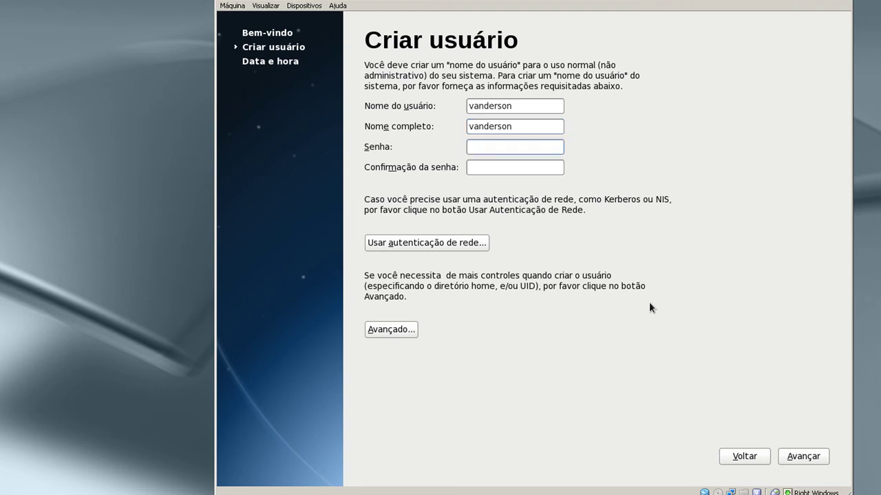
text(••••••••)
key(Tab)
text(••••••••)
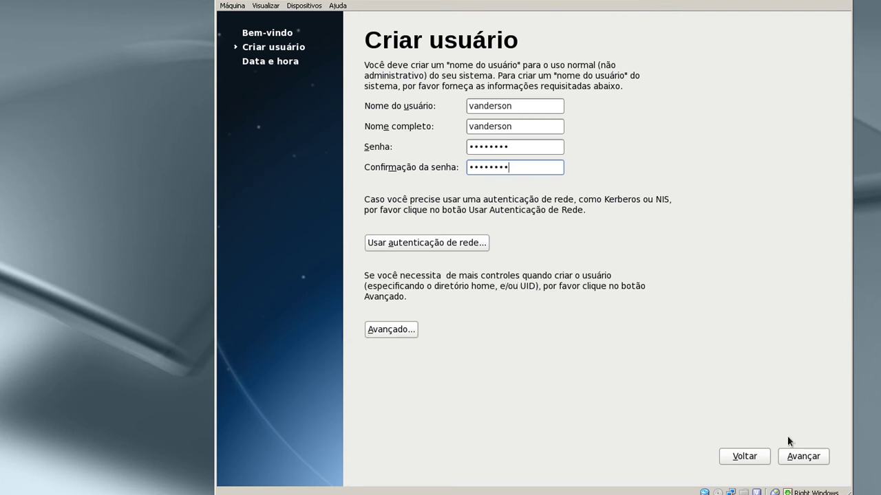
click(803, 458)
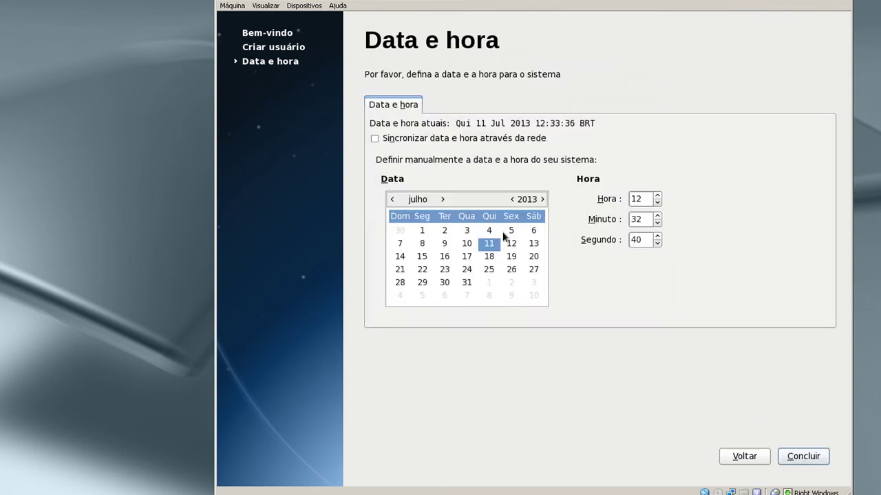
Enable network date and time synchronisation with Acelerar sincronização inicial and Usar fonte de horário local, and finish the first-boot setup
click(387, 138)
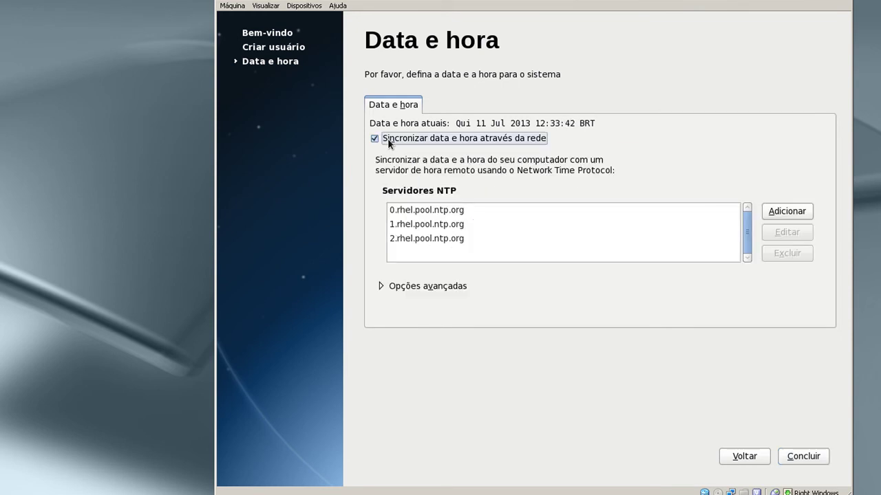
click(435, 217)
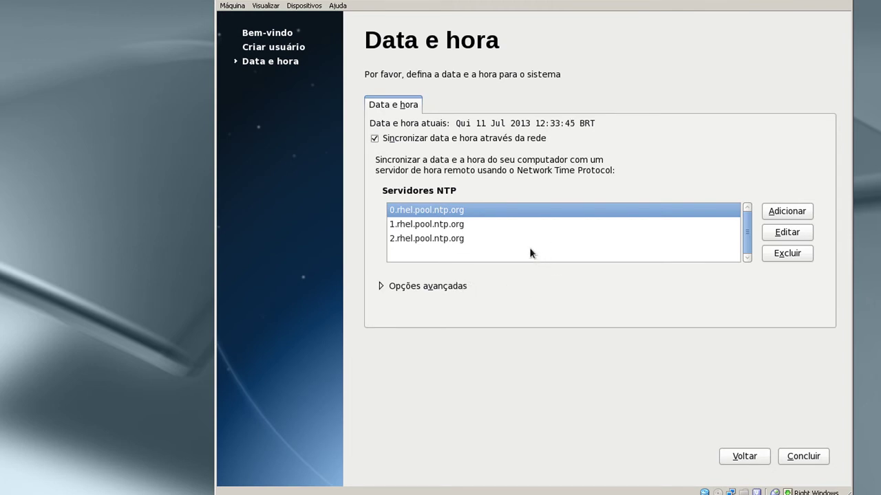
click(450, 287)
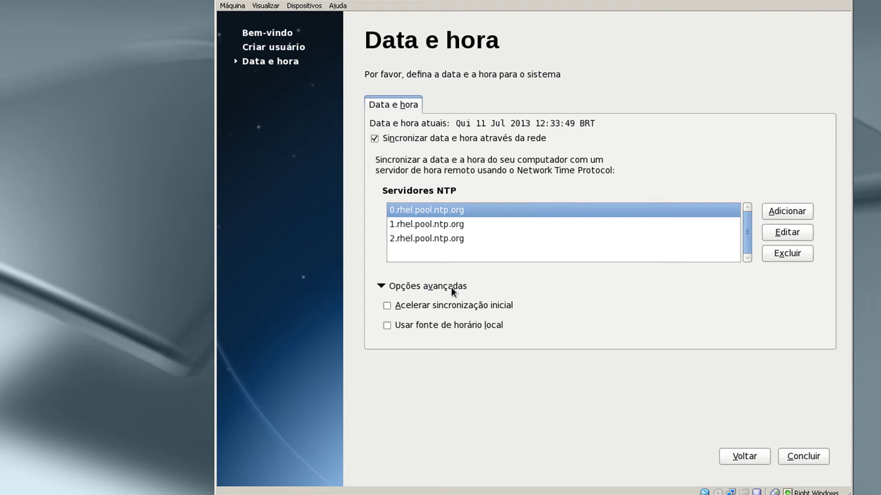
click(416, 312)
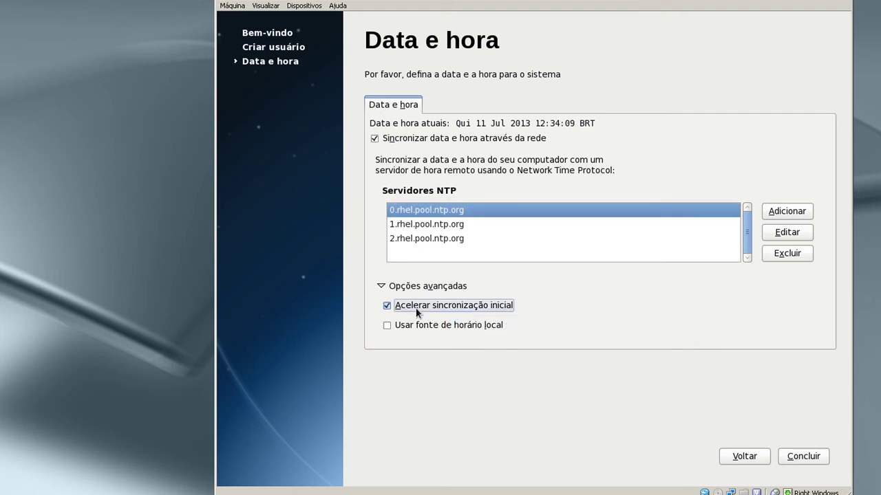
click(406, 326)
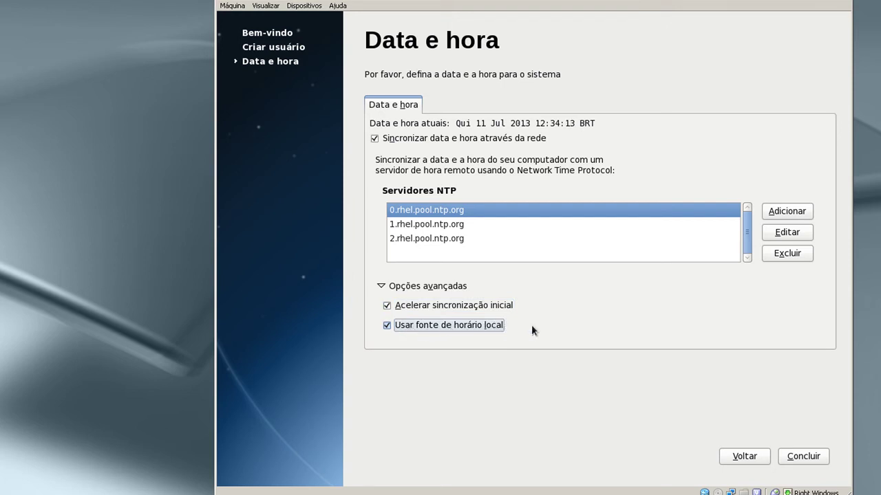
mouse_move(572, 331)
click(806, 457)
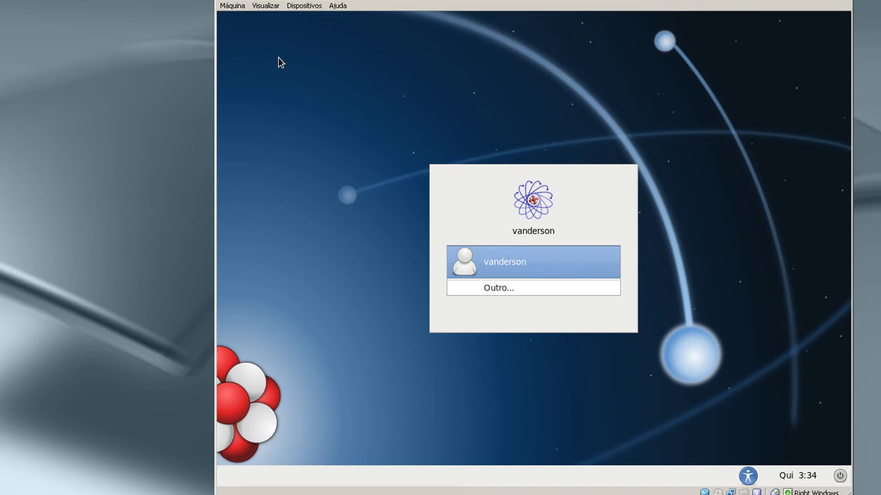
Log in to the desktop with the newly created user account by entering the account password
click(535, 260)
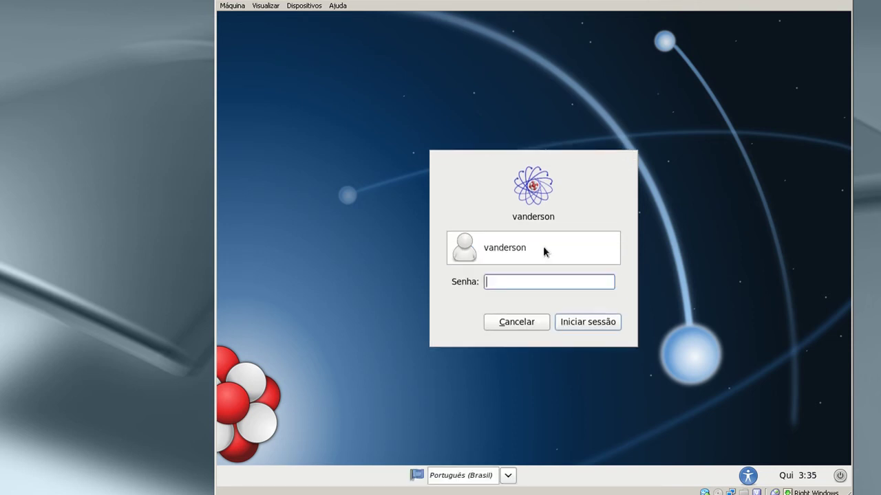
text(********)
key(Return)
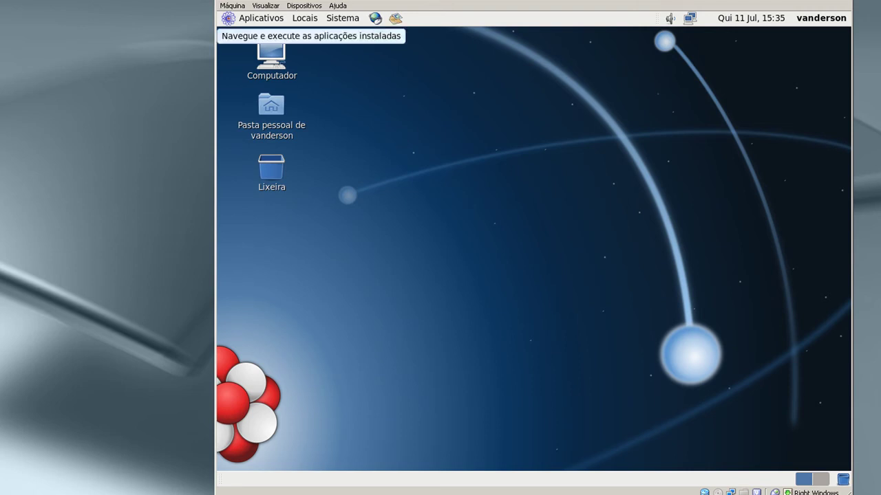
Open a terminal window from the installed system applications
click(247, 18)
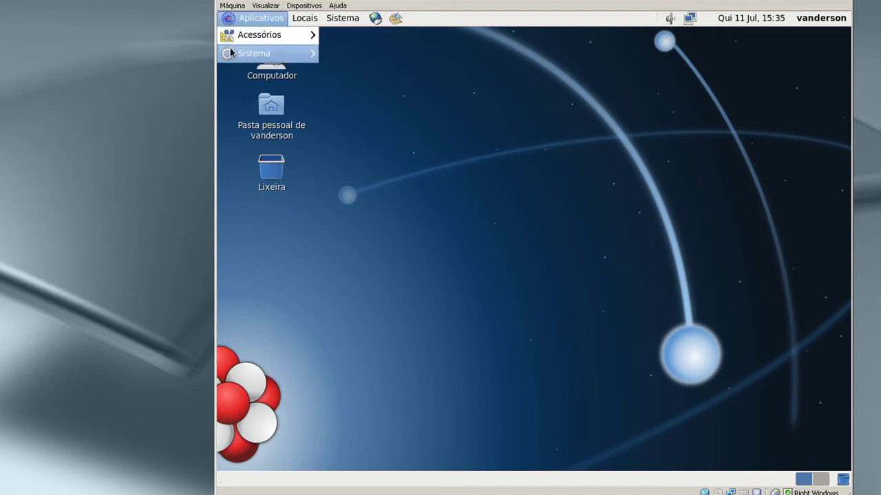
mouse_move(231, 52)
click(366, 73)
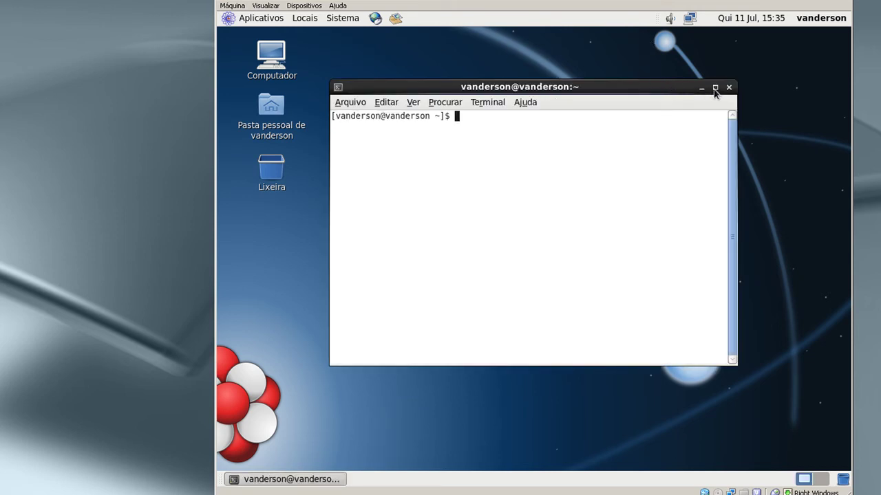
Become root with su and the root password in the maximised terminal window, and start the system package update with yum update
click(714, 88)
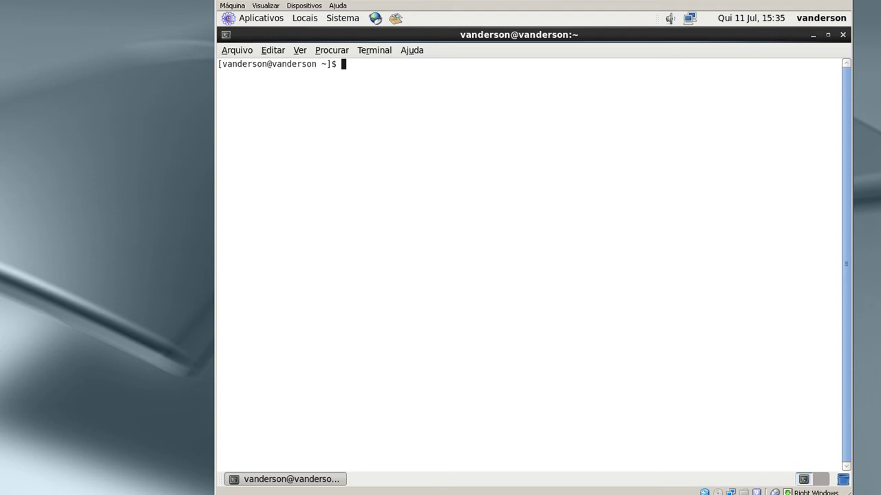
text(su)
key(Return)
key(Return)
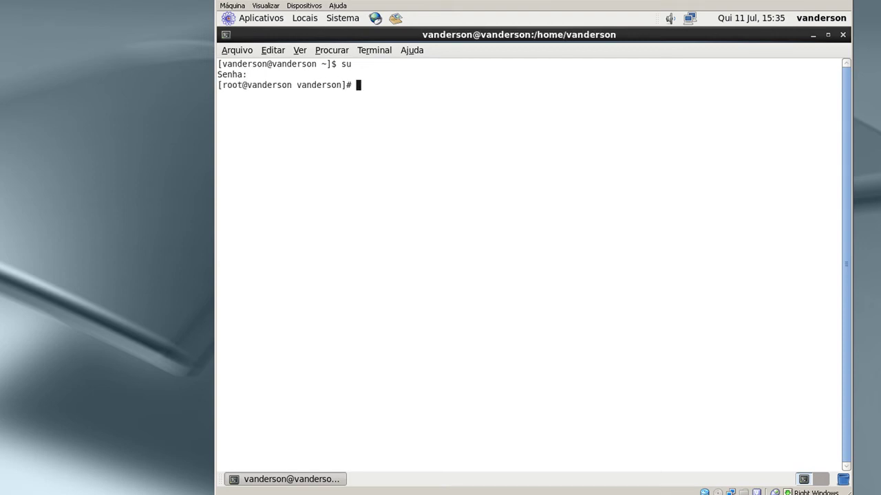
text(yum update)
key(Return)
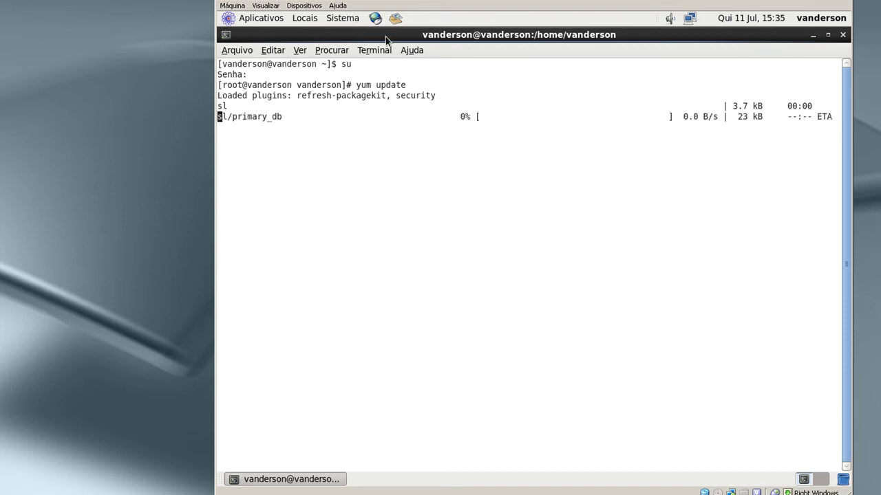
Set the terminal profile's initial title to Console and its handling of command-defined titles to Manter título inicial
click(273, 50)
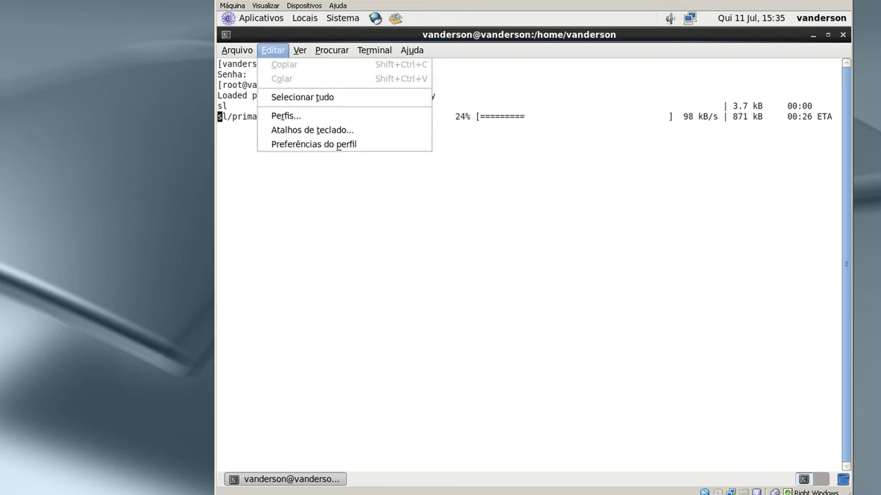
click(308, 145)
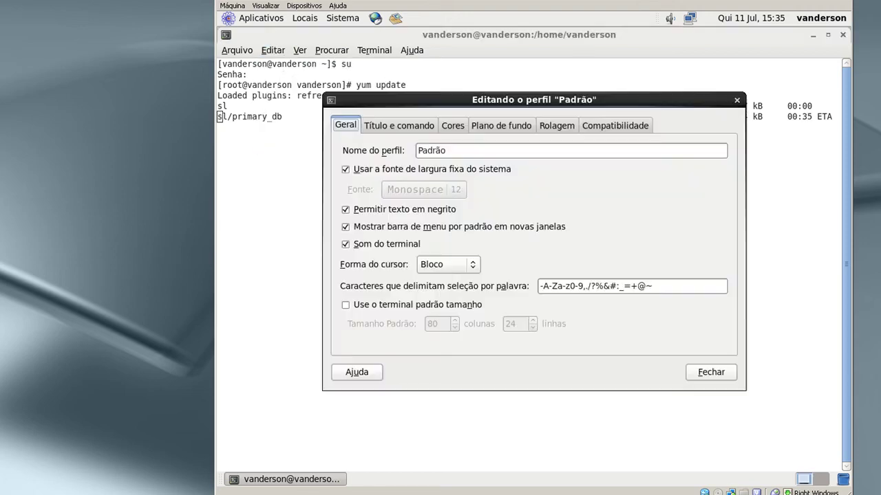
click(413, 127)
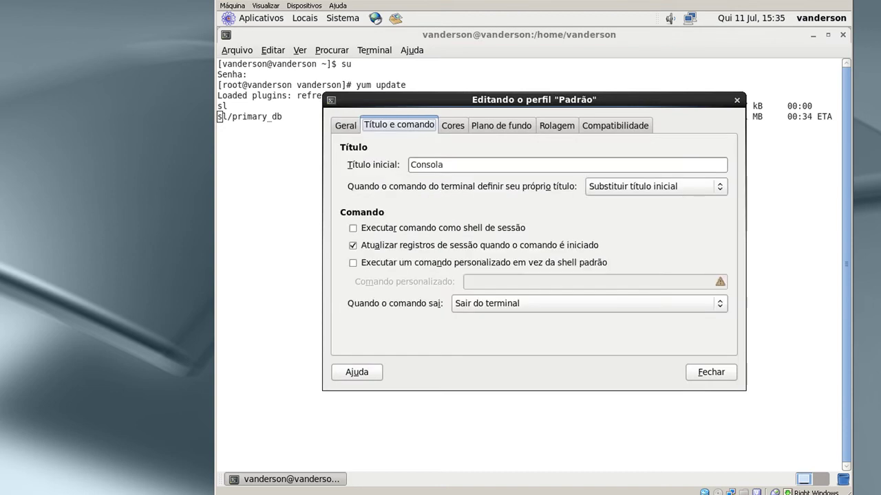
click(444, 165)
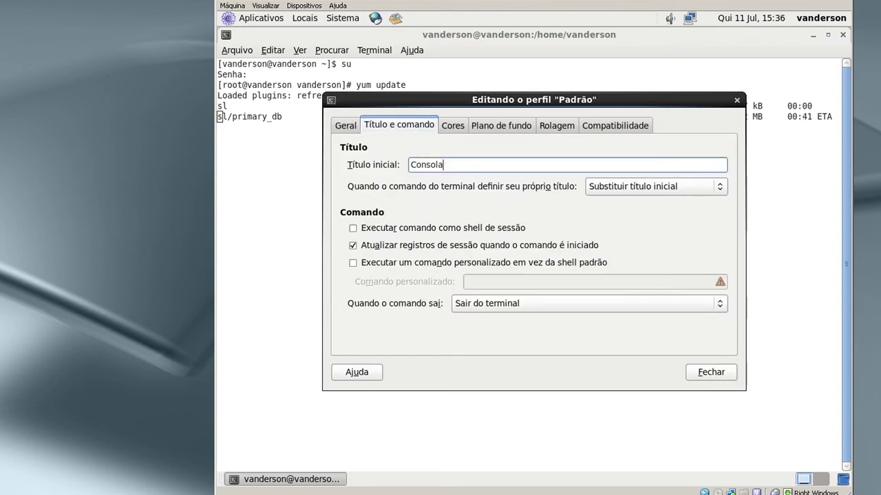
key(BackSpace)
text(e)
click(660, 186)
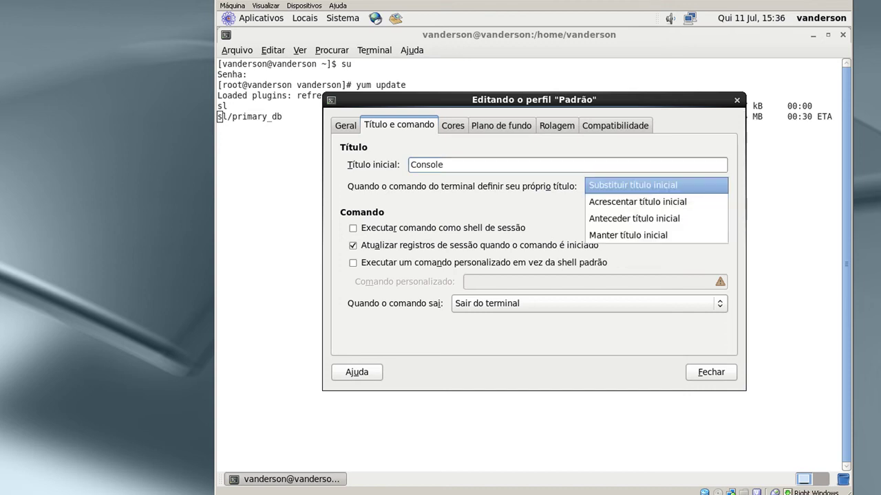
click(635, 236)
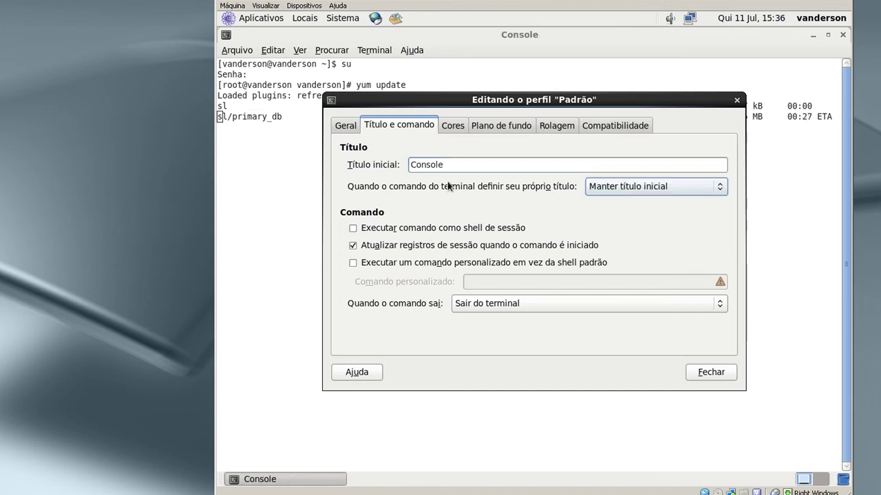
Turn off the system theme colours in the terminal profile and choose the Verde no preto colour scheme
click(452, 125)
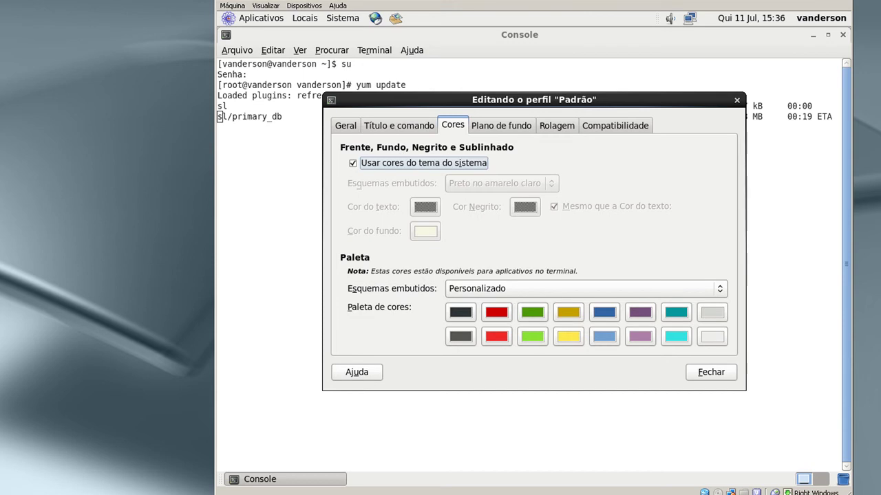
click(400, 162)
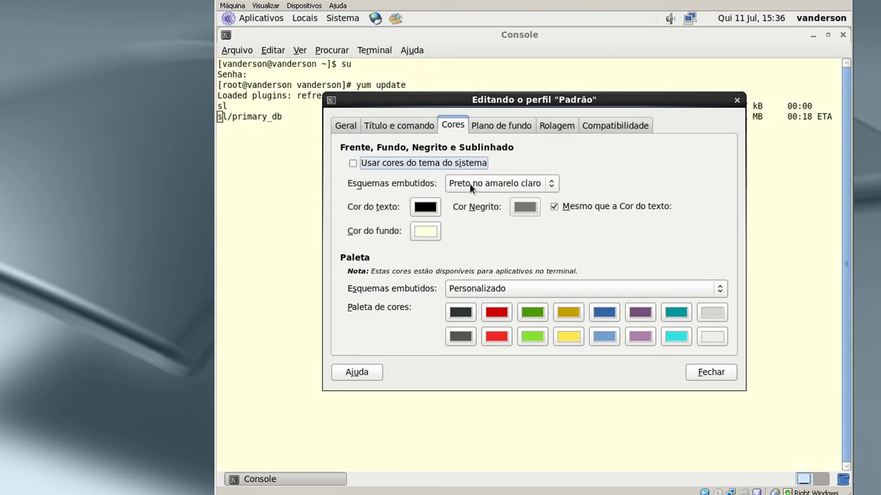
click(472, 187)
click(480, 232)
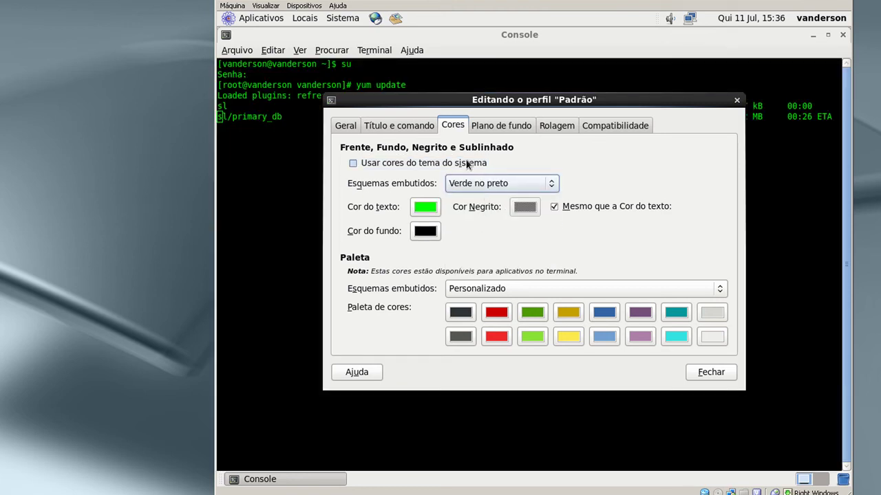
Set the profile's scrollback to Ilimitado, enable Rolar com alguma saída, and close the profile settings
click(497, 127)
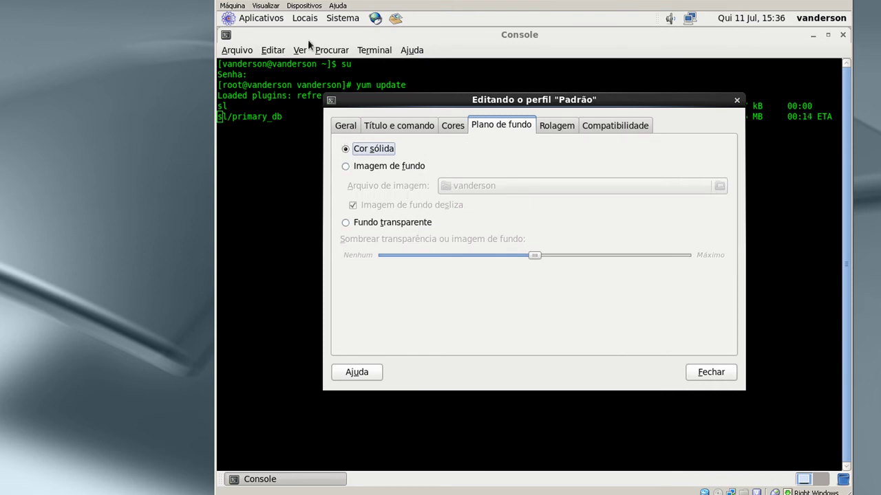
click(555, 128)
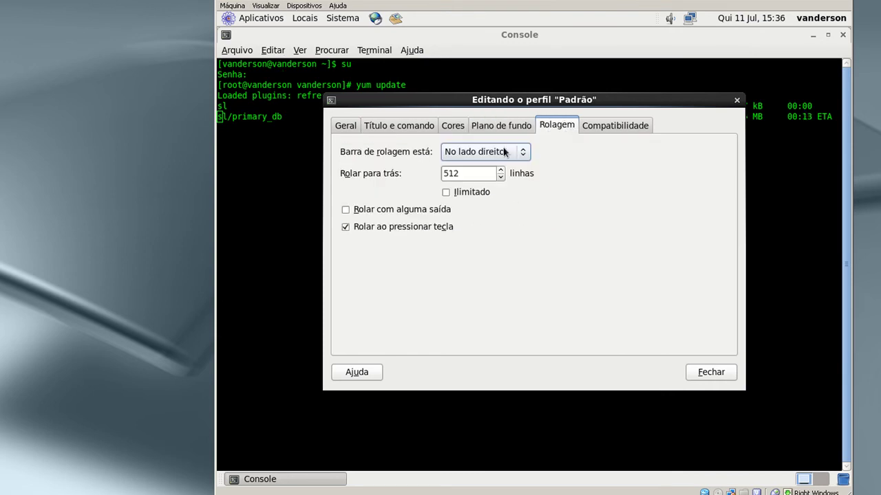
click(471, 192)
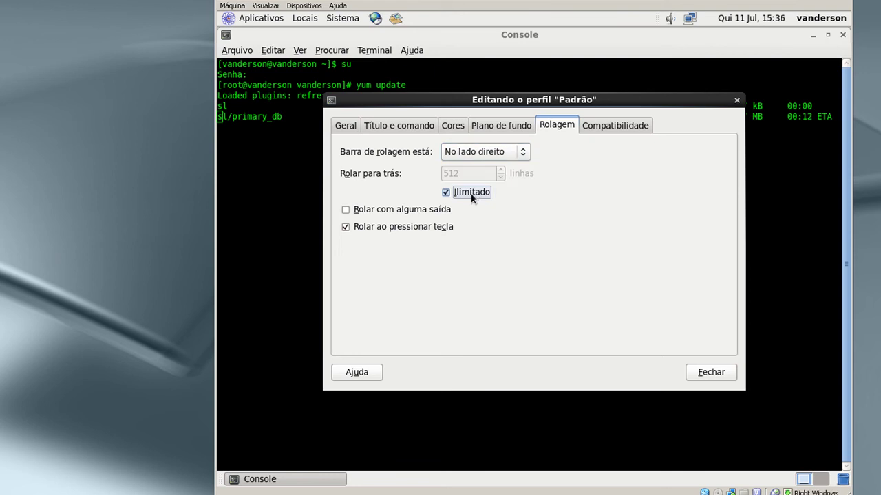
click(423, 212)
click(619, 128)
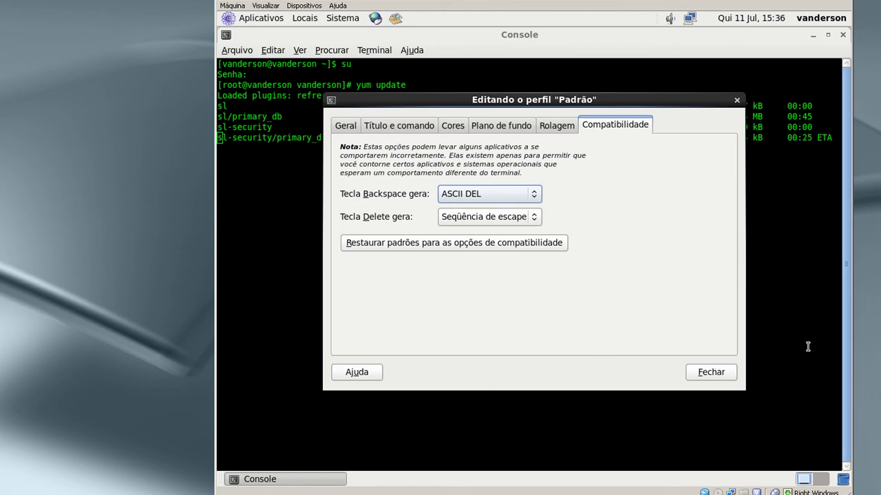
click(736, 101)
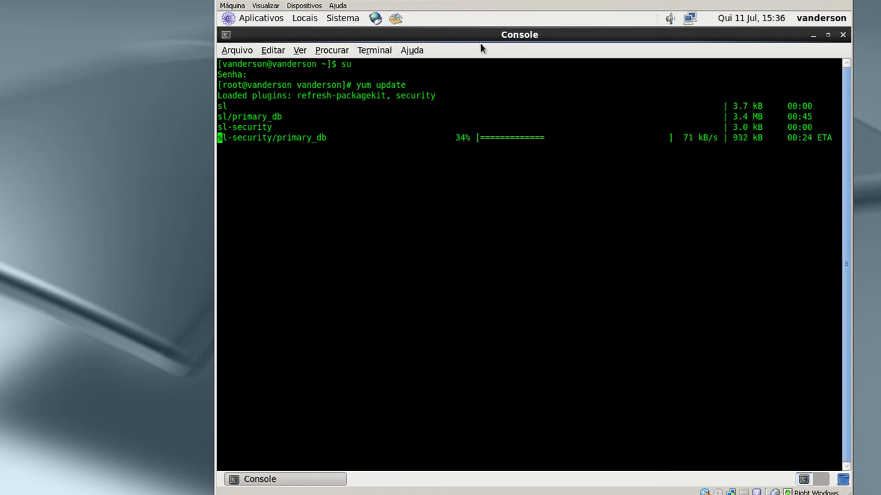
Try the terminal's full-screen mode and return to the normal window view
click(298, 51)
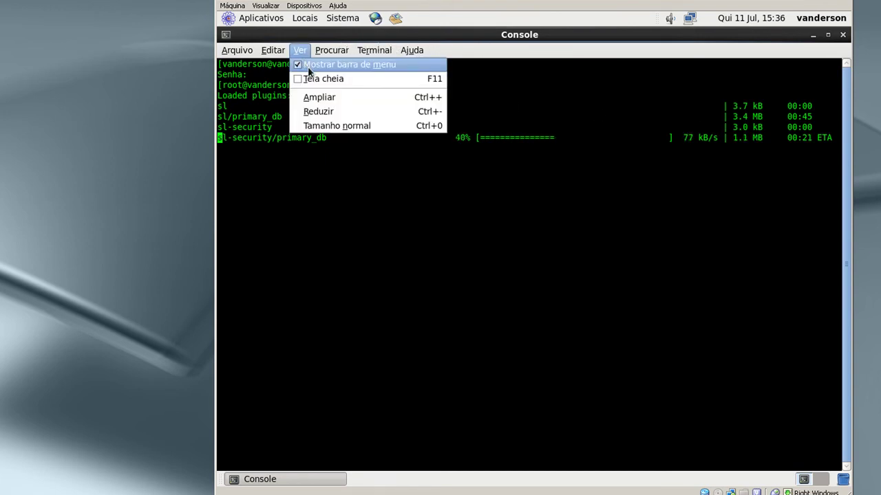
key(Escape)
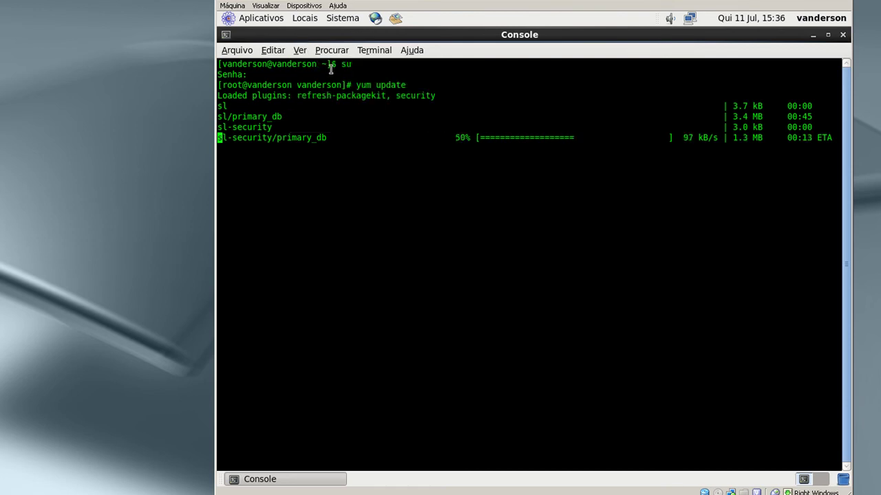
key(F11)
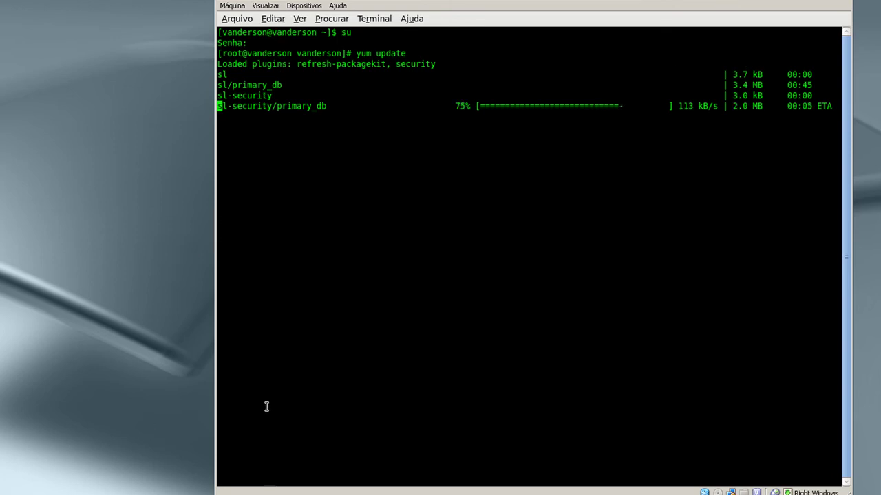
key(F11)
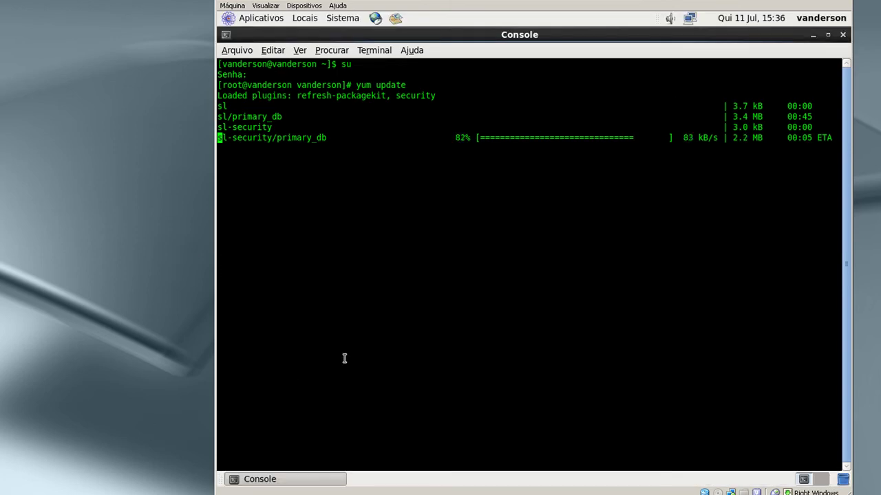
click(374, 50)
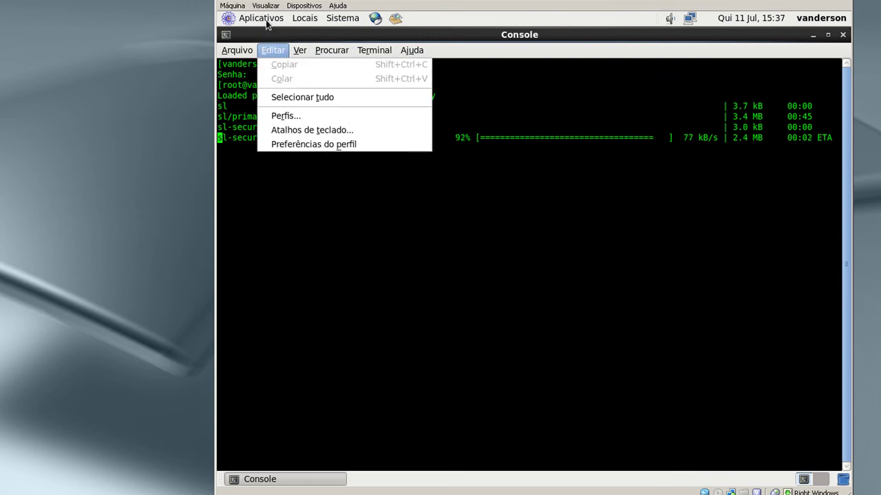
click(531, 56)
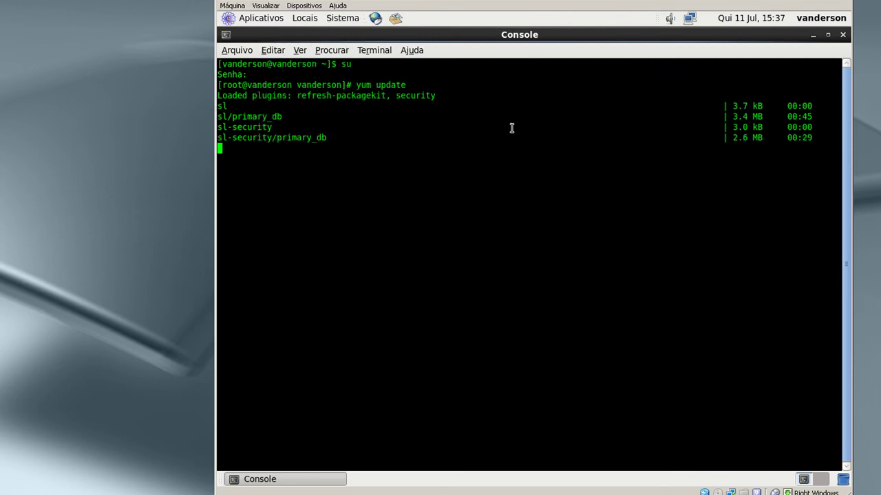
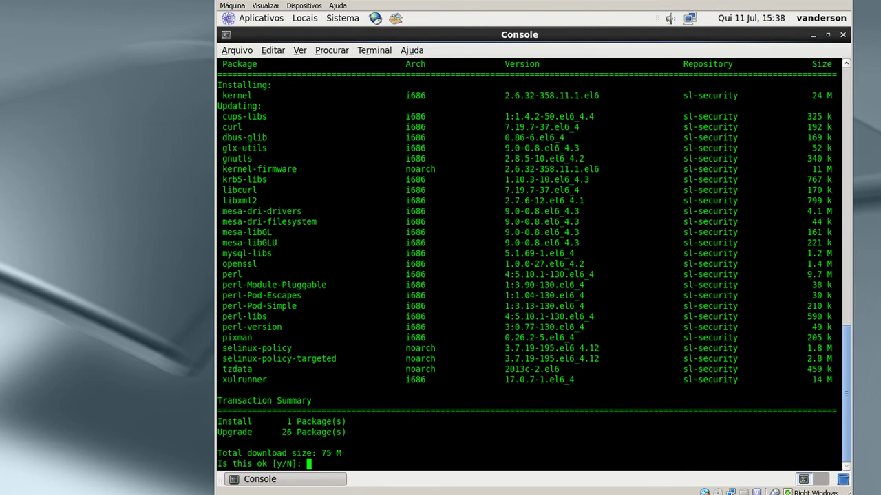
Approve the package update transaction and the import of the sl, sl6 and cern GPG keys
text(y)
key(Return)
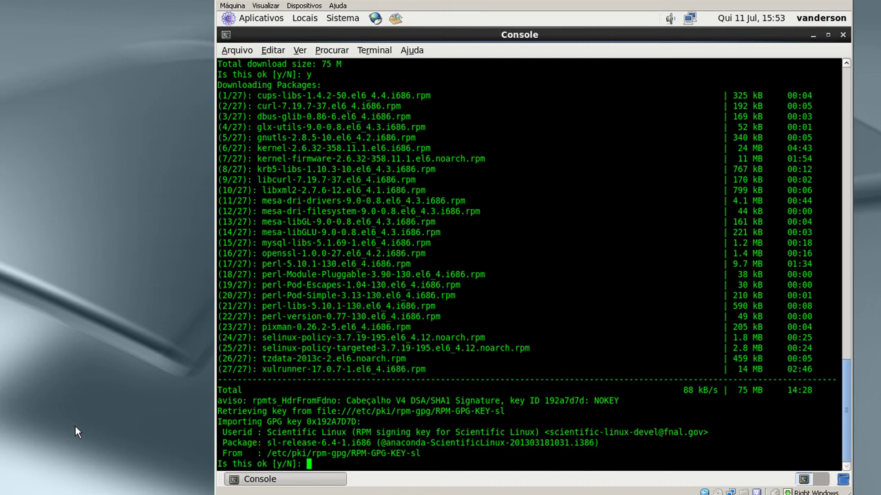
text(y)
key(Return)
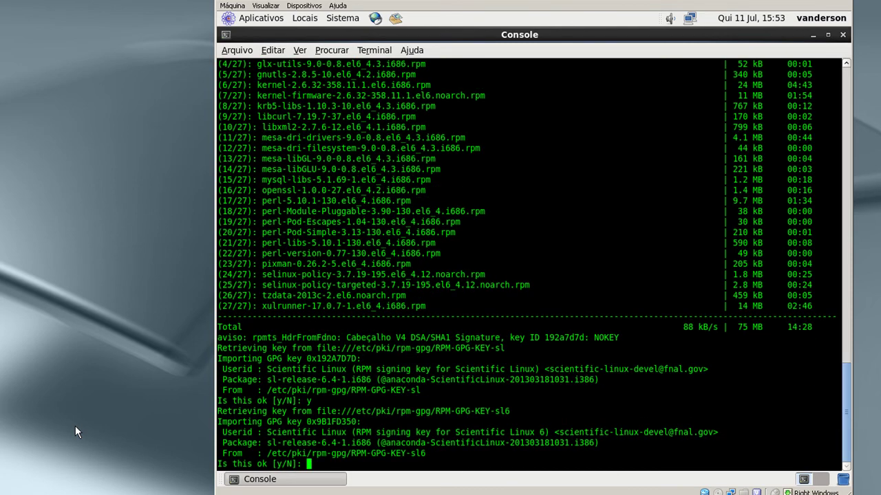
text(y)
key(Return)
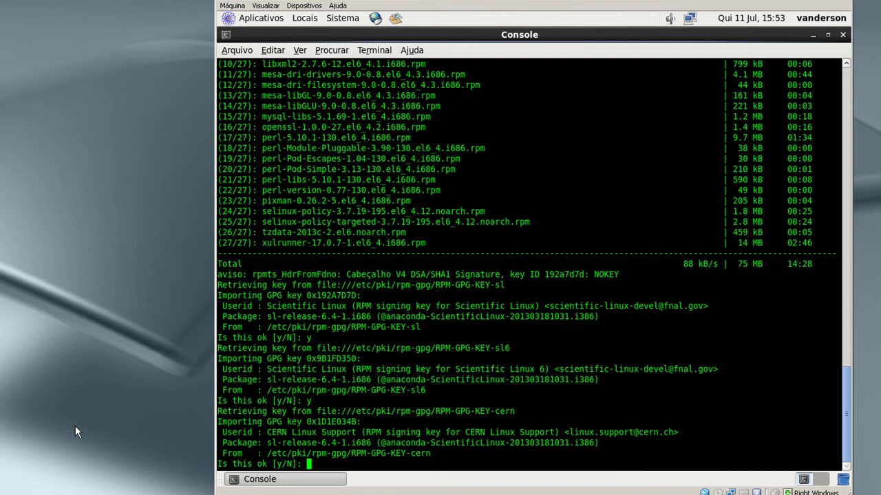
text(y)
key(Return)
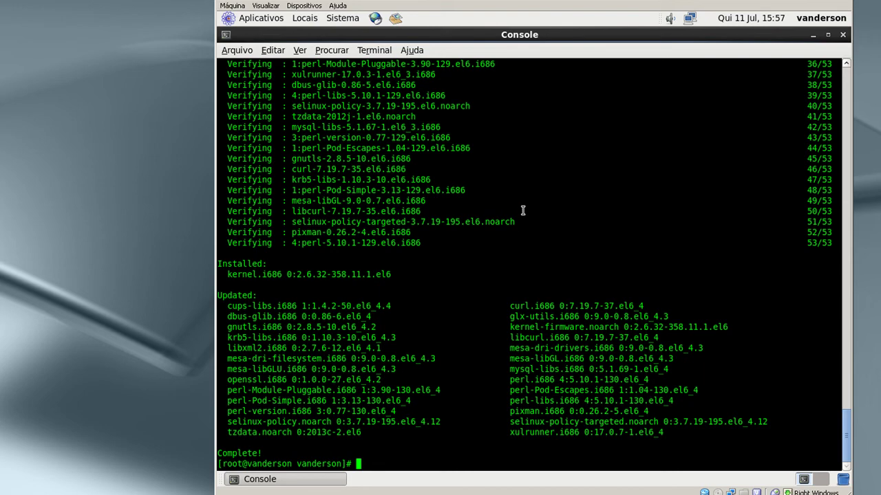
Leave the root session with exit and close the terminal window
click(842, 34)
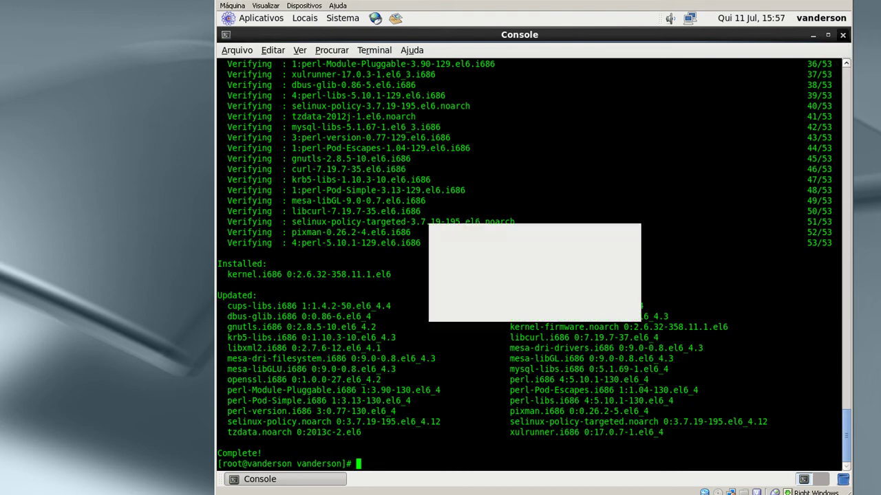
click(491, 309)
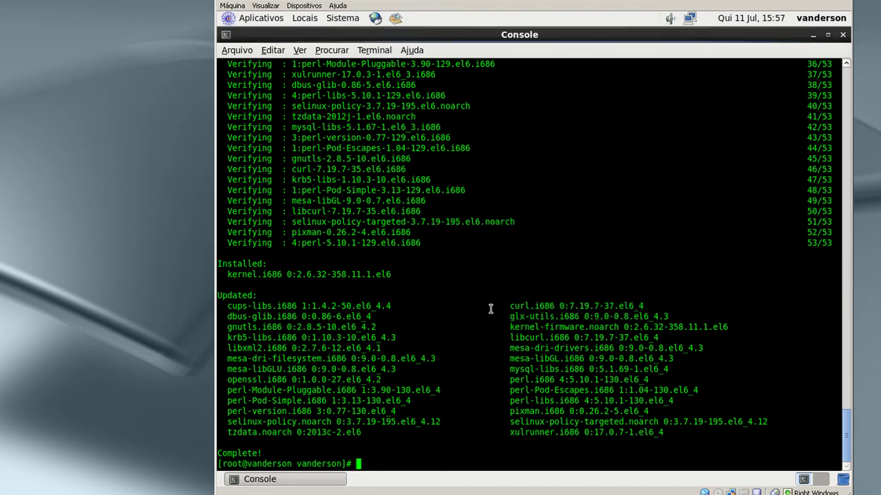
text(exit)
key(Return)
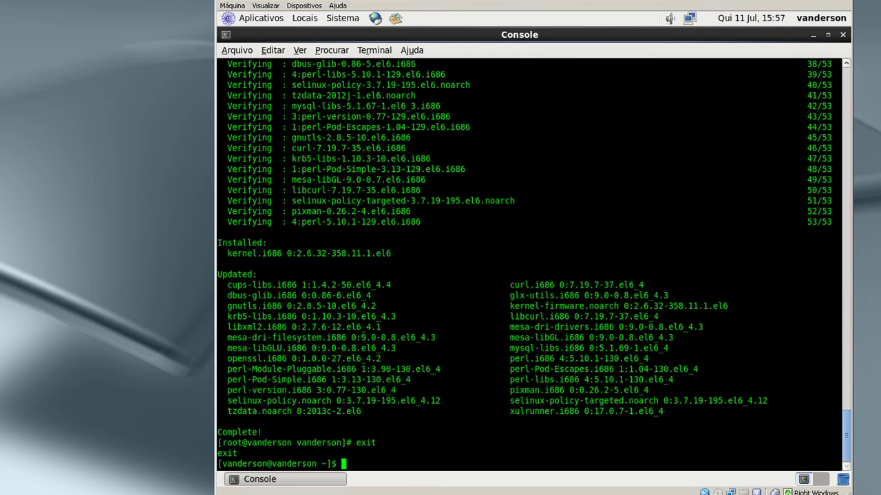
click(842, 34)
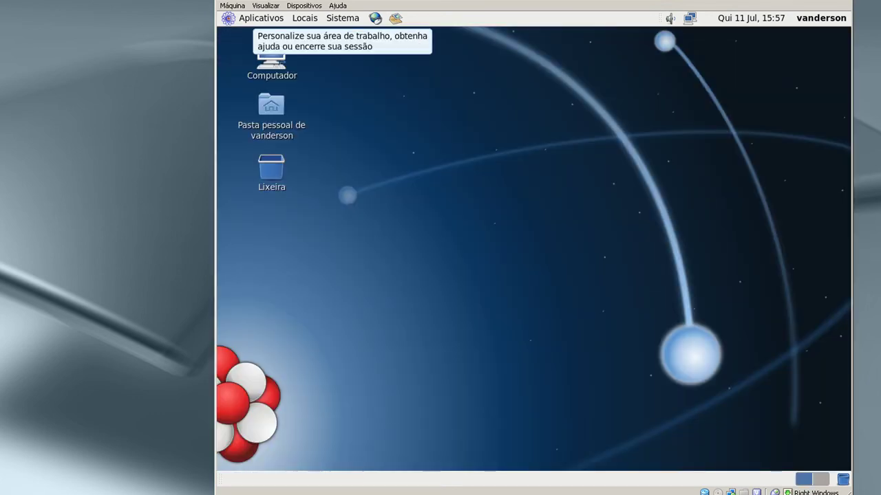
Restart the Scientific Linux system and dismiss VirtualBox's mouse integration message during boot
click(342, 18)
click(372, 140)
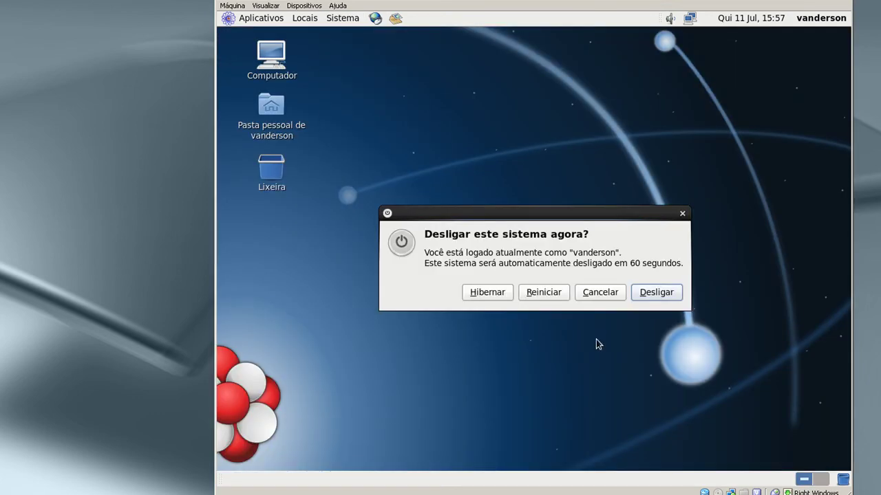
click(559, 296)
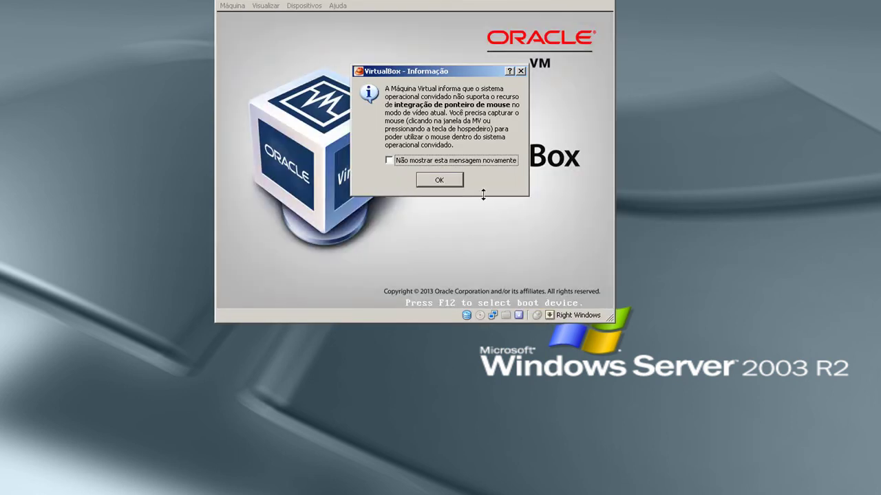
click(440, 182)
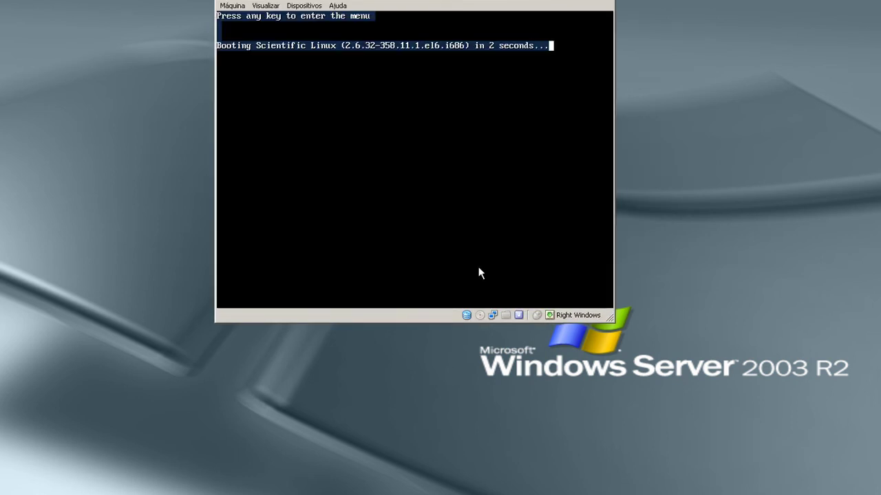
Browse the kernel entries in the GRUB boot menu, reboot from the GRUB command line and dismiss VirtualBox's mouse integration message
key(Escape)
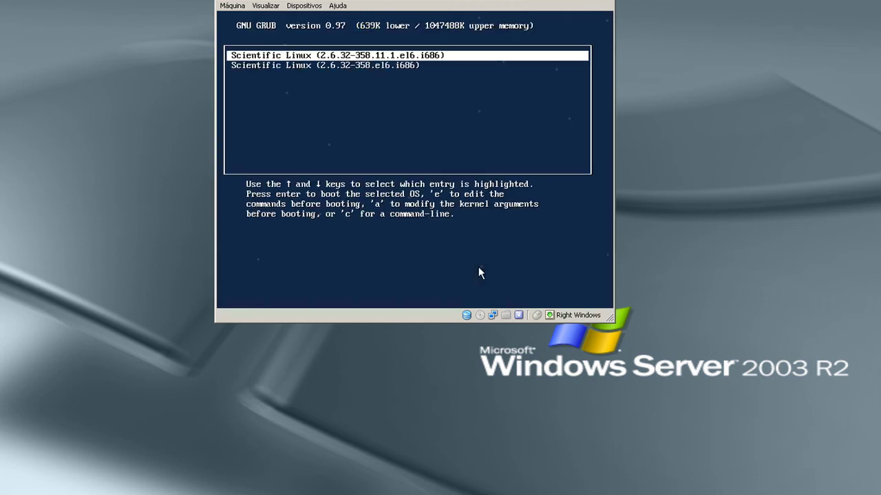
key(Down)
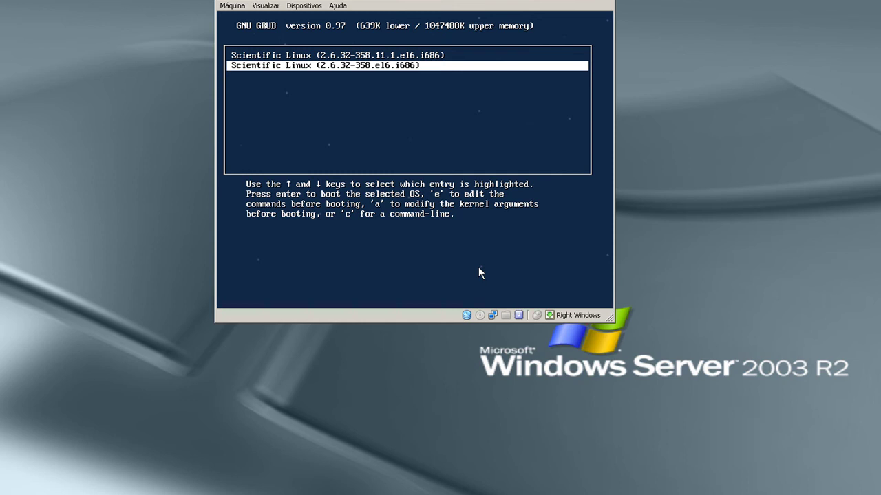
key(Up)
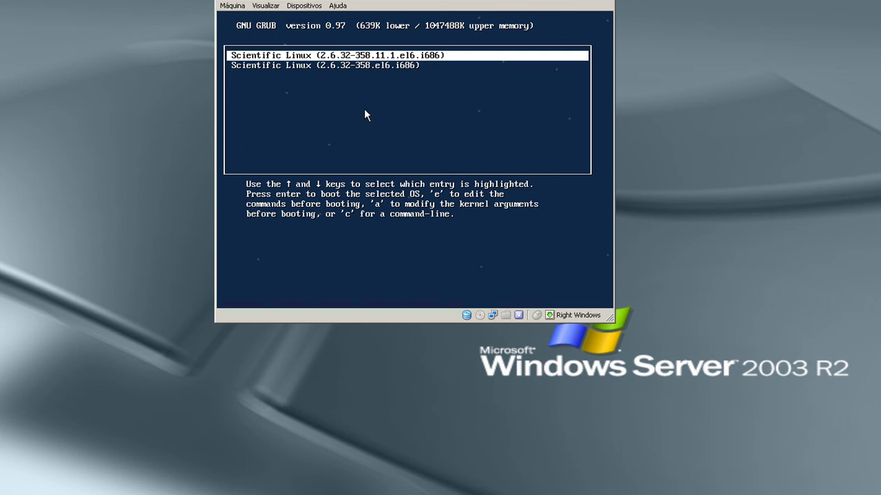
text(creboot)
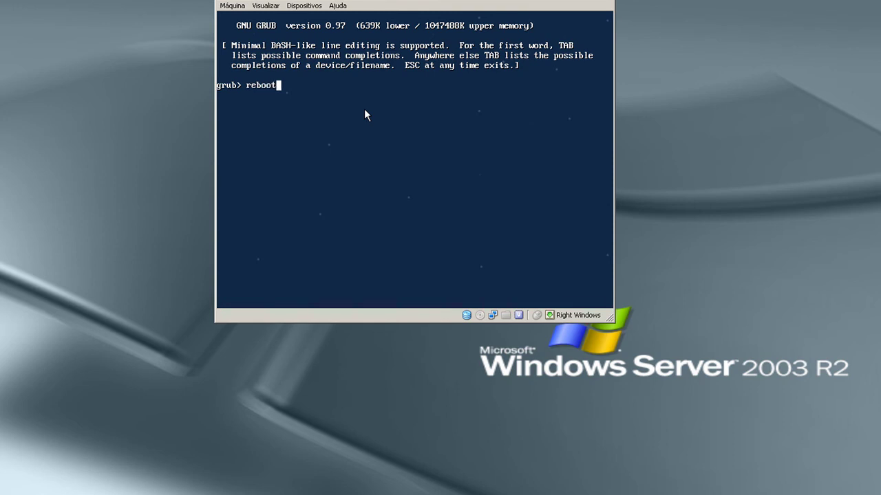
key(Return)
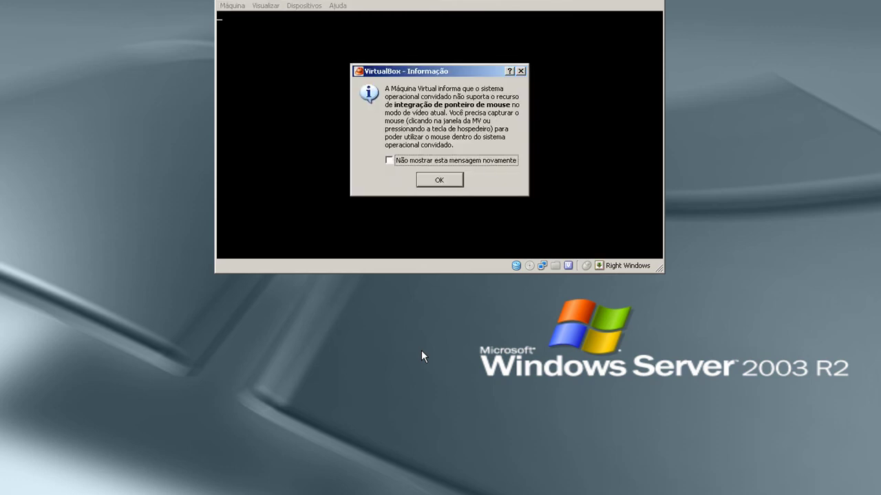
click(452, 178)
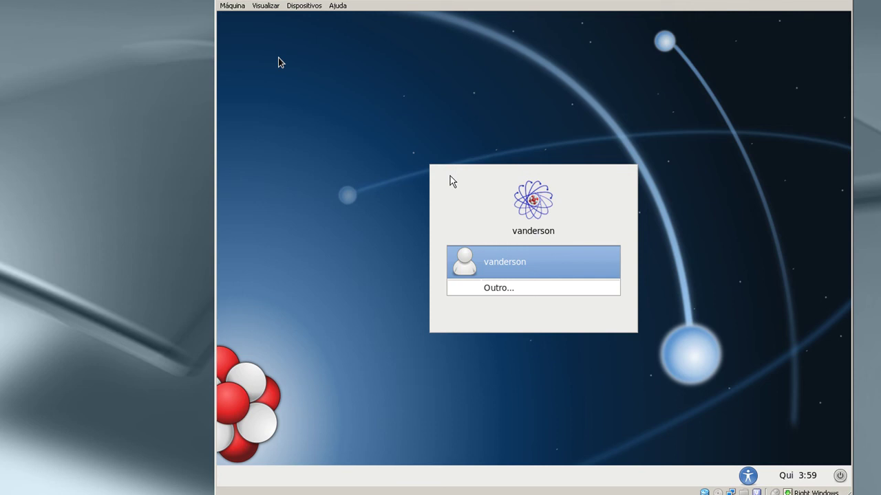
Log in to the user account with its password and let the virtual machine capture the mouse
key(Return)
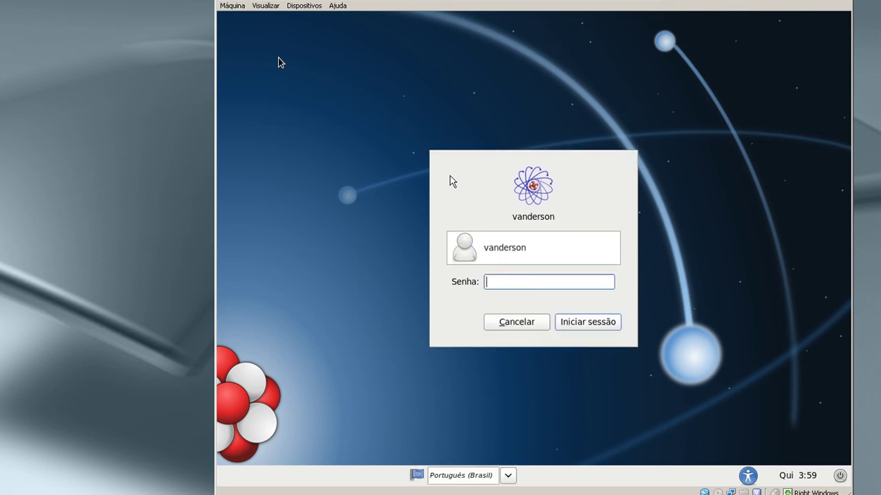
text(********)
key(Return)
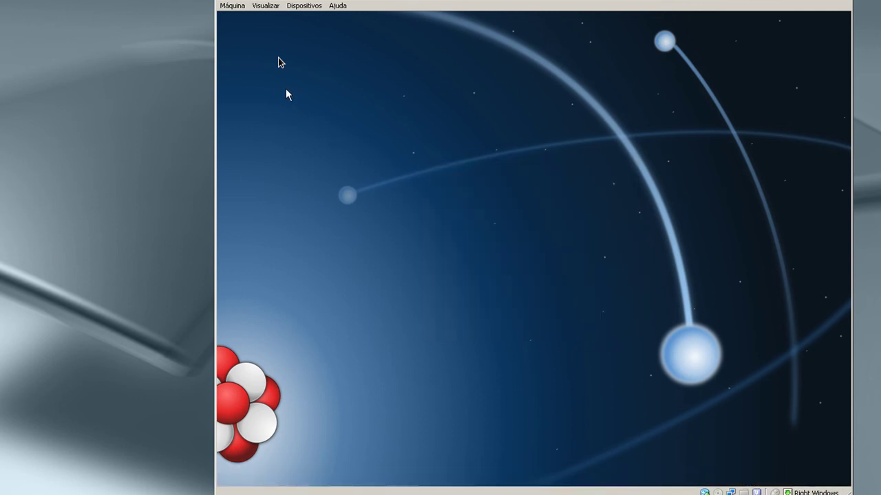
click(278, 61)
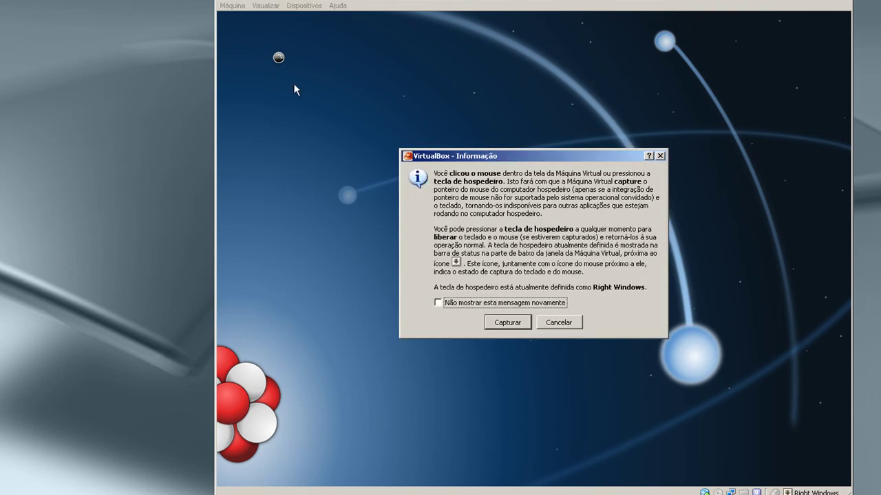
click(507, 324)
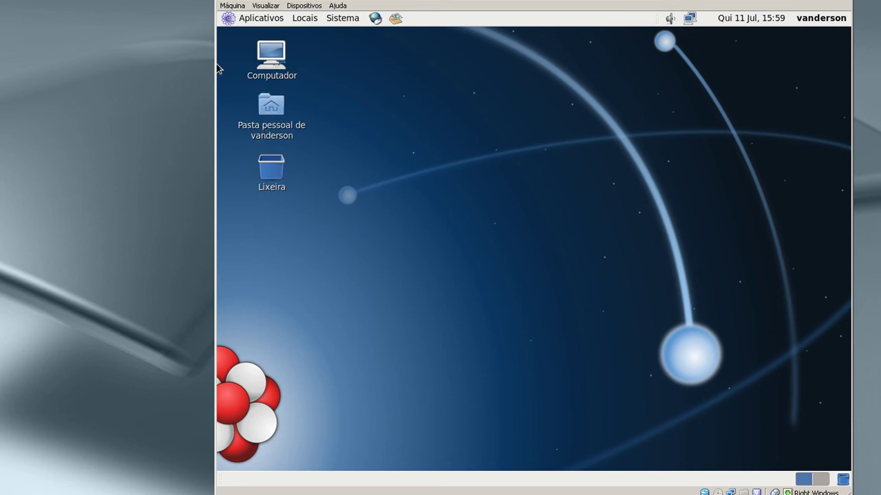
click(508, 329)
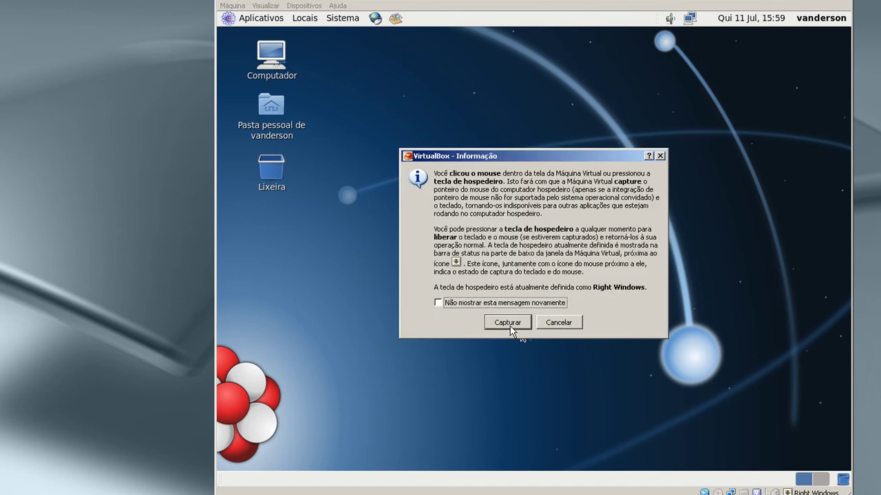
click(512, 323)
Open a maximized terminal from the system applications and switch to root with su, entering the root password
click(241, 19)
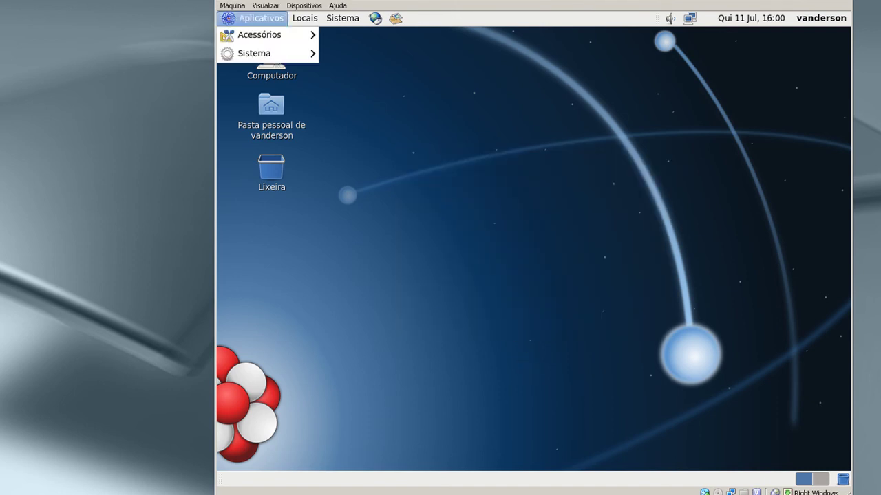
mouse_move(255, 53)
click(415, 71)
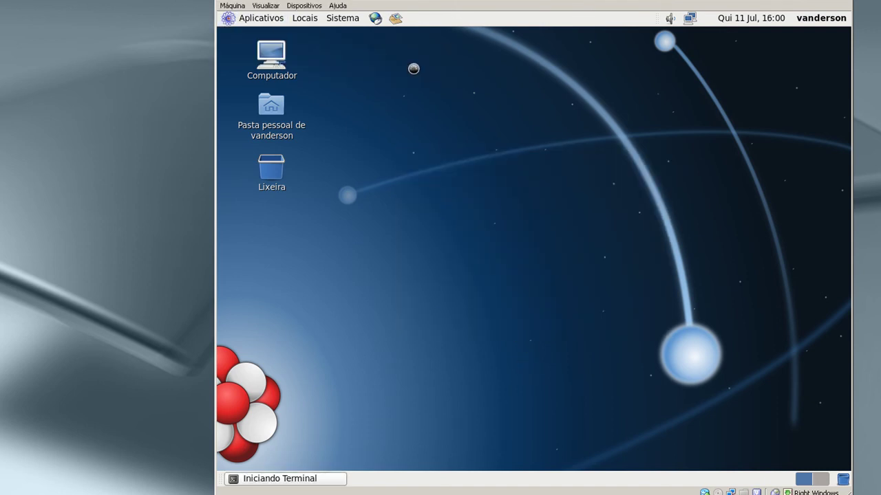
double_click(472, 87)
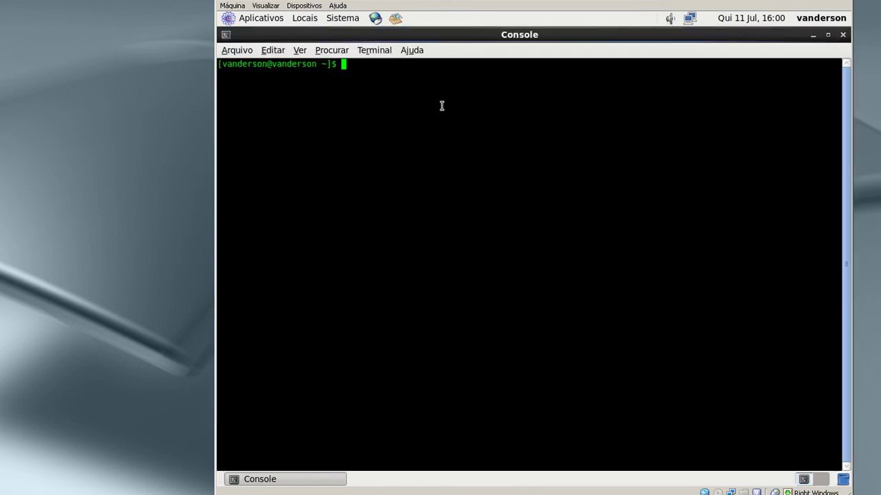
text(su)
key(Return)
key(Return)
Clear the recalled exit command and run yum update to check for remaining package updates
text(exit)
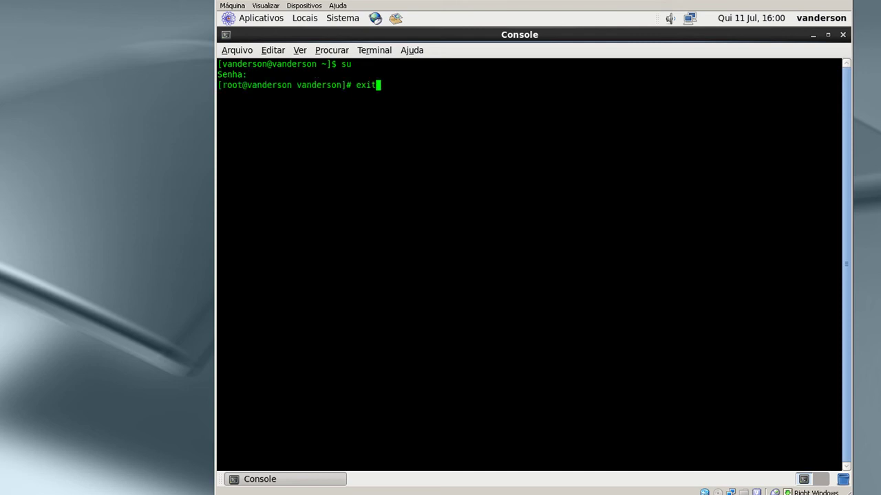
key(BackSpace)
key(BackSpace)
key(BackSpace)
key(BackSpace)
text(exit)
key(Return)
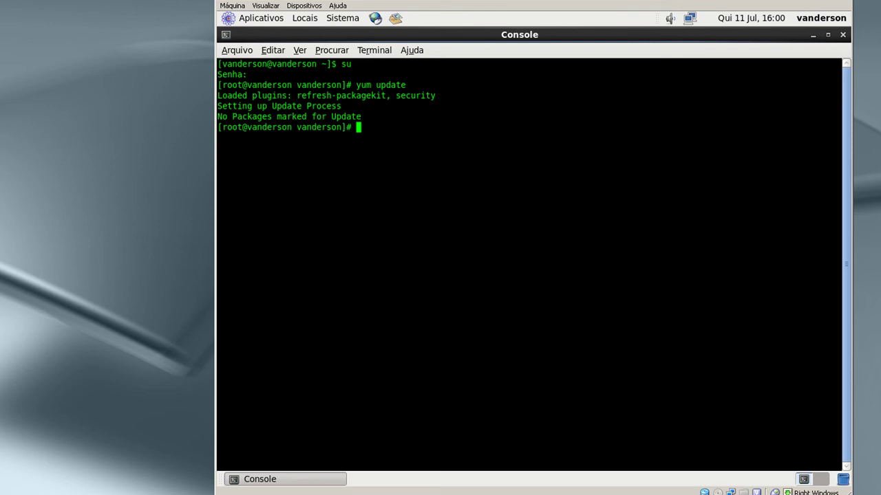
Install make, kernel*, gcc* and gedit with yum and approve the transaction
text(yum install make )
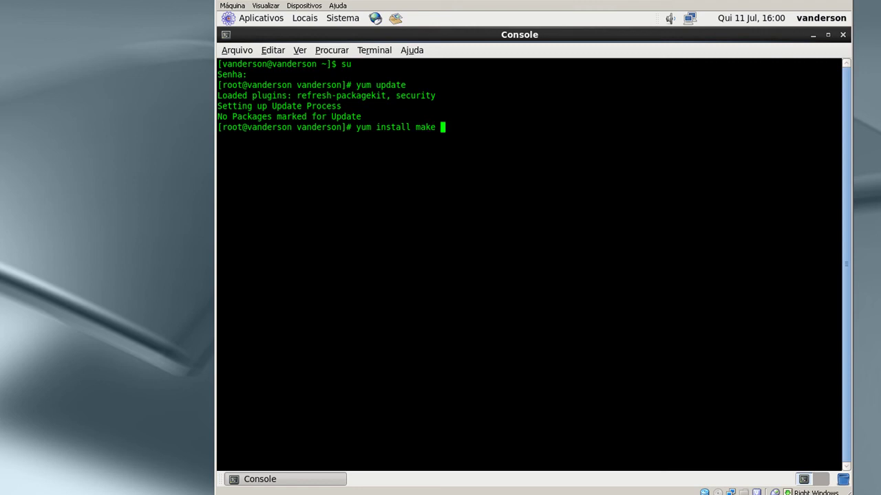
text(kernel* gcc*)
click(232, 21)
click(499, 61)
text(ge)
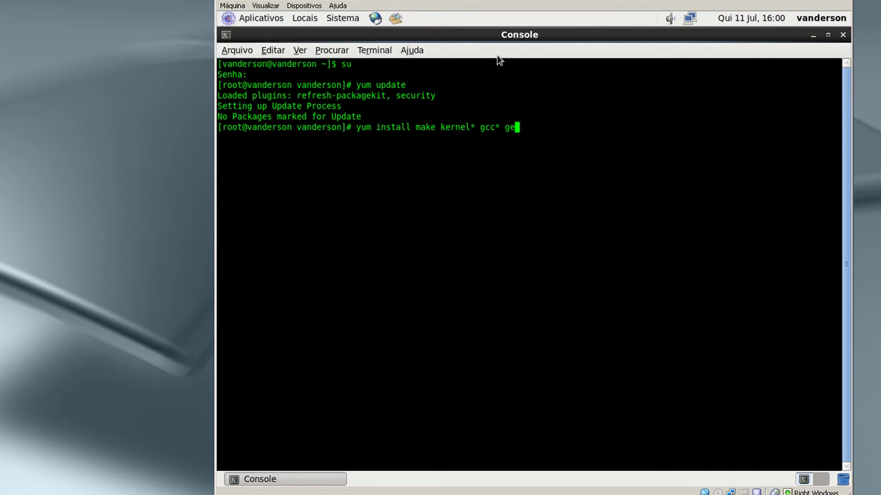
text(dit)
key(Return)
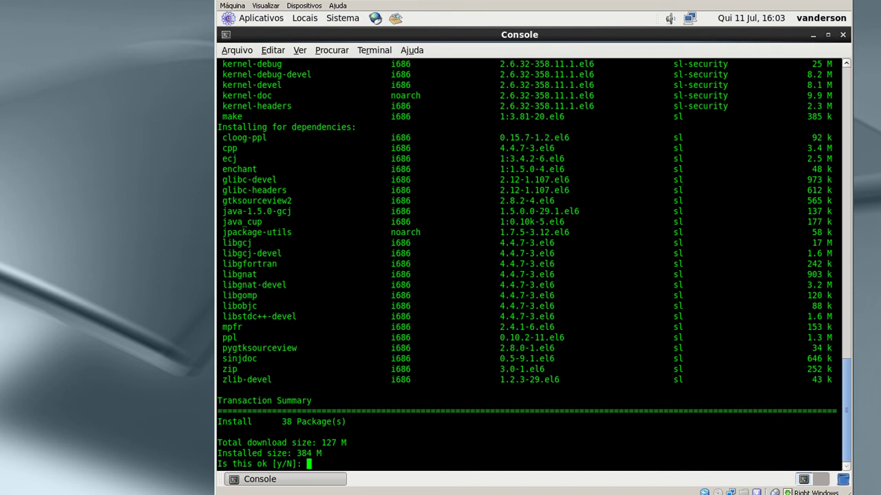
text(y)
key(Return)
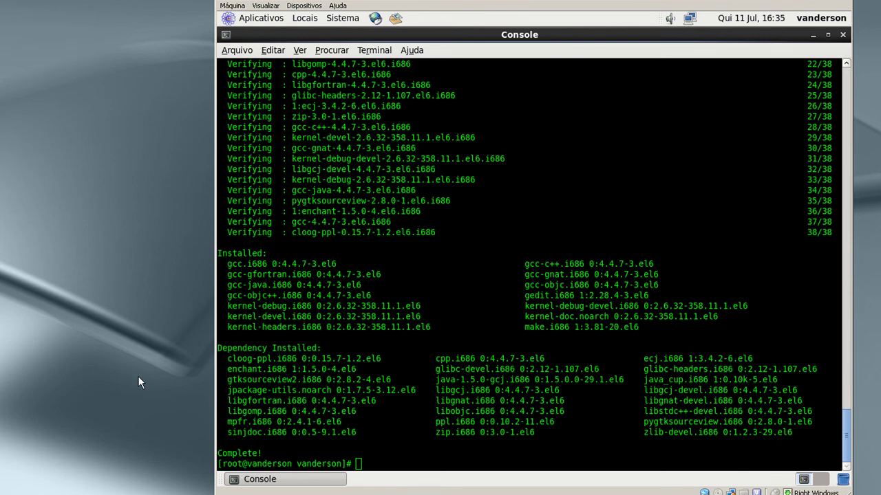
Let the virtual machine capture the mouse again, leave the root session with exit and close the terminal window
click(462, 269)
click(458, 295)
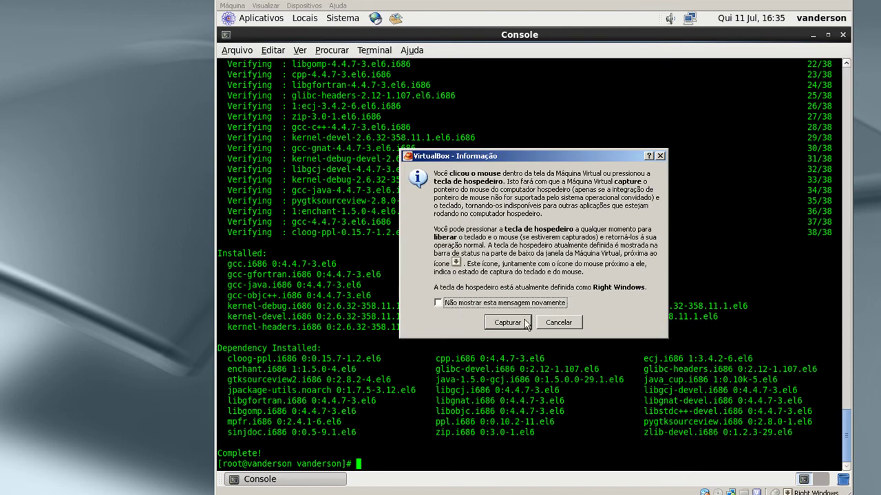
click(490, 321)
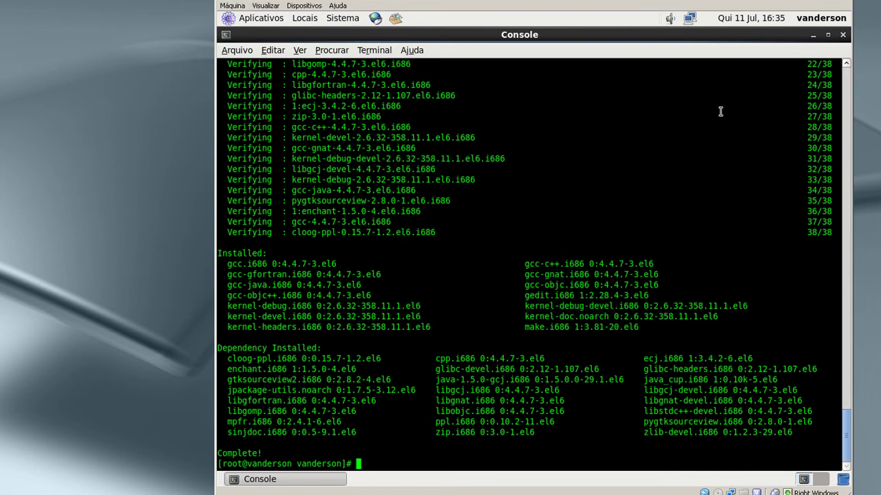
key(Up)
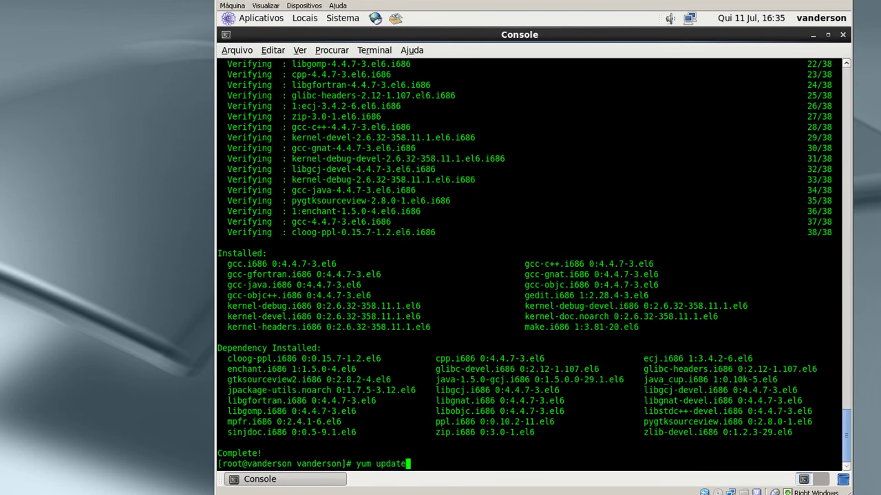
key(Up)
key(Return)
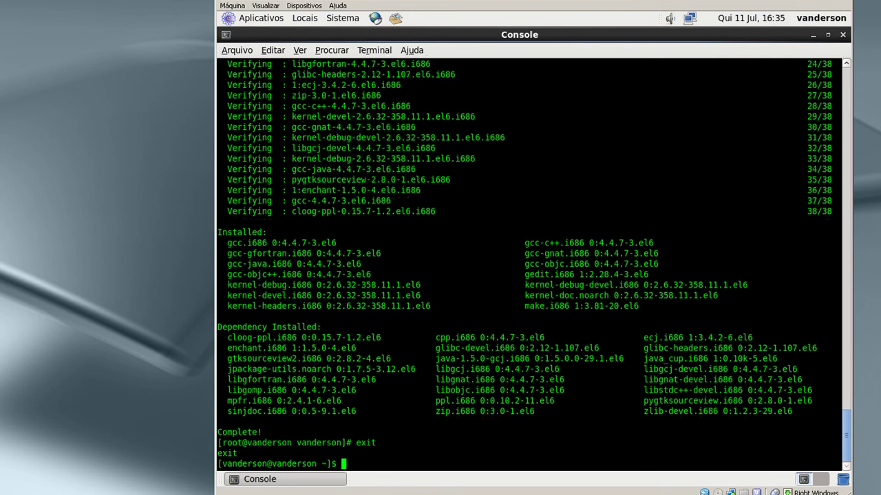
click(842, 35)
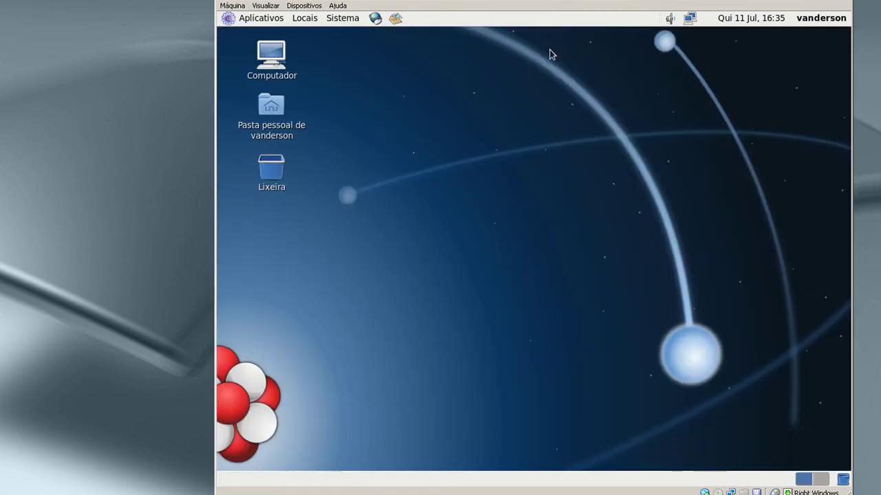
Restart Scientific Linux from the desktop and dismiss VirtualBox's mouse integration message during boot
click(341, 23)
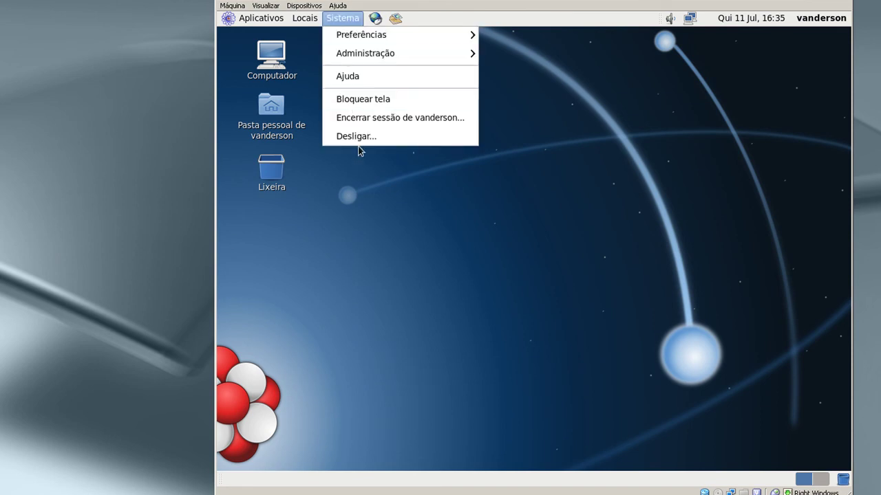
click(360, 142)
click(544, 292)
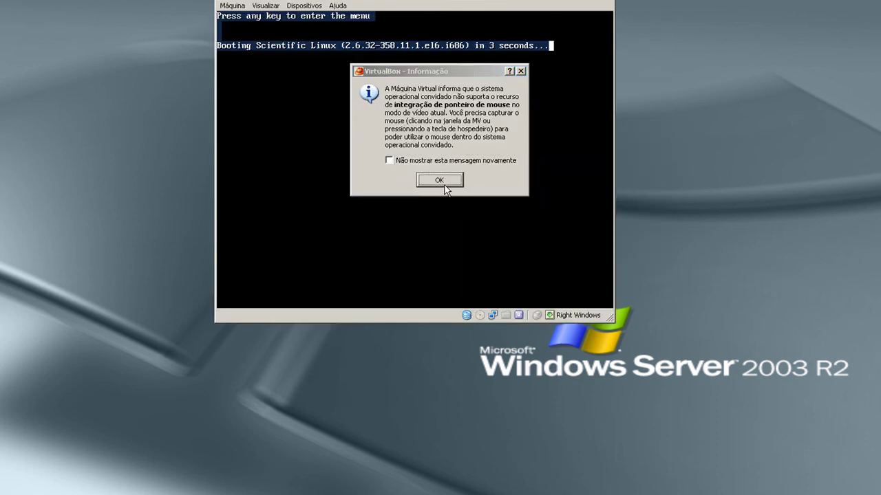
click(444, 183)
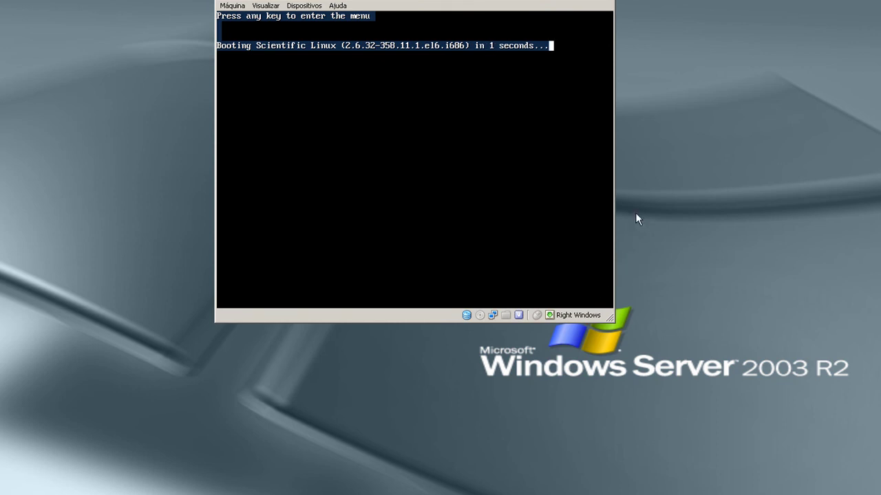
Look through the GRUB kernel entries including the debug one, reboot from the GRUB command line and dismiss the mouse integration message
key(Escape)
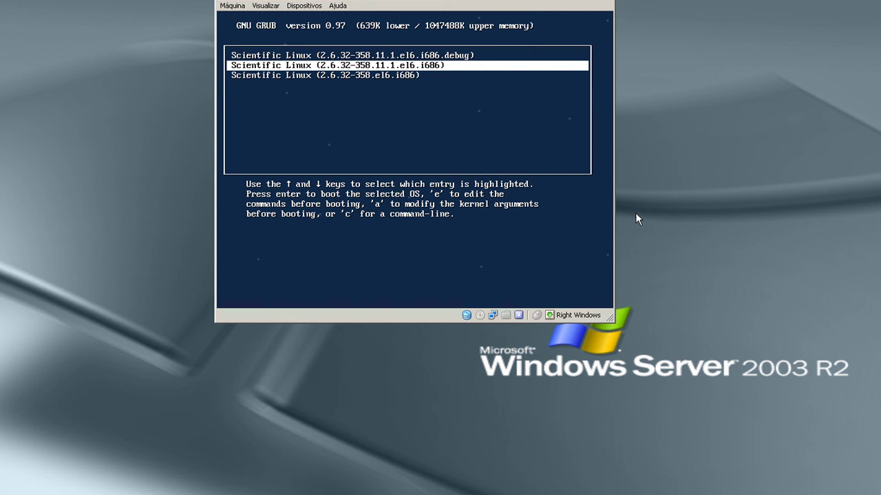
key(Down)
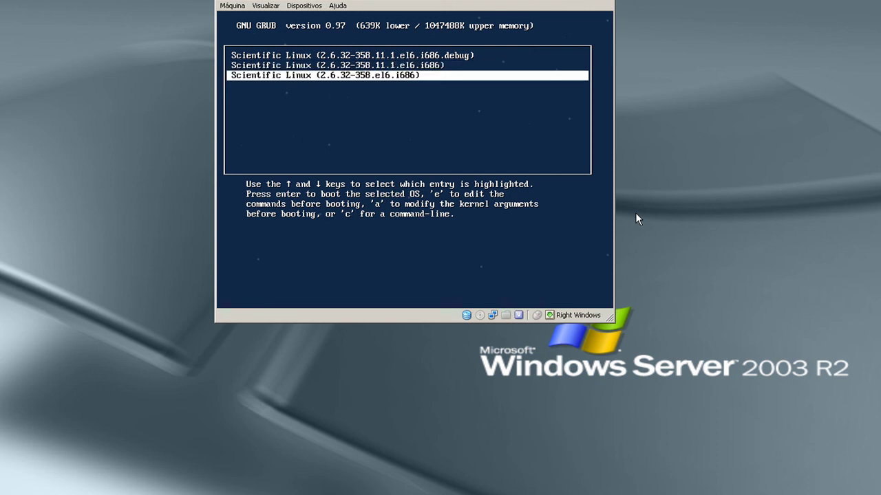
key(Up)
key(Up)
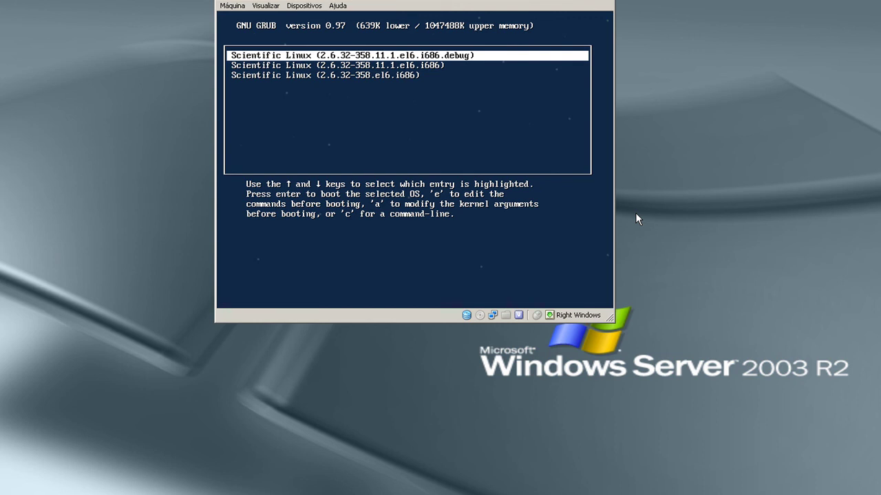
key(c)
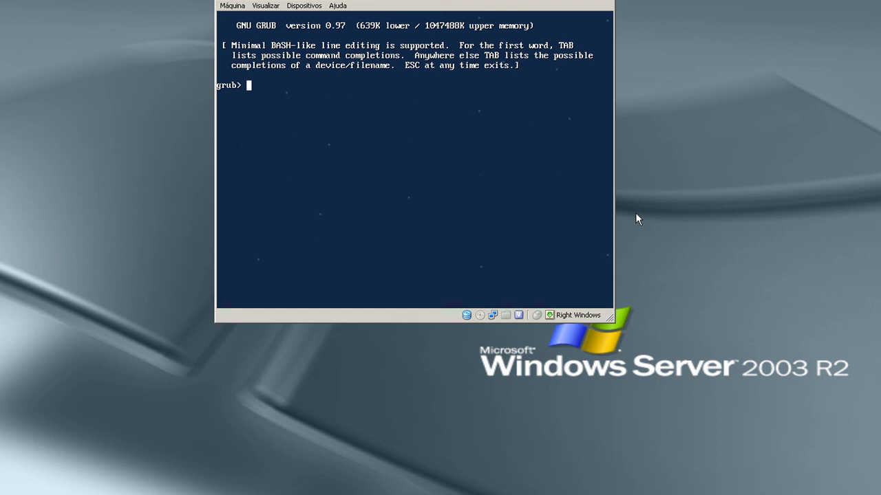
text(reboot)
key(Return)
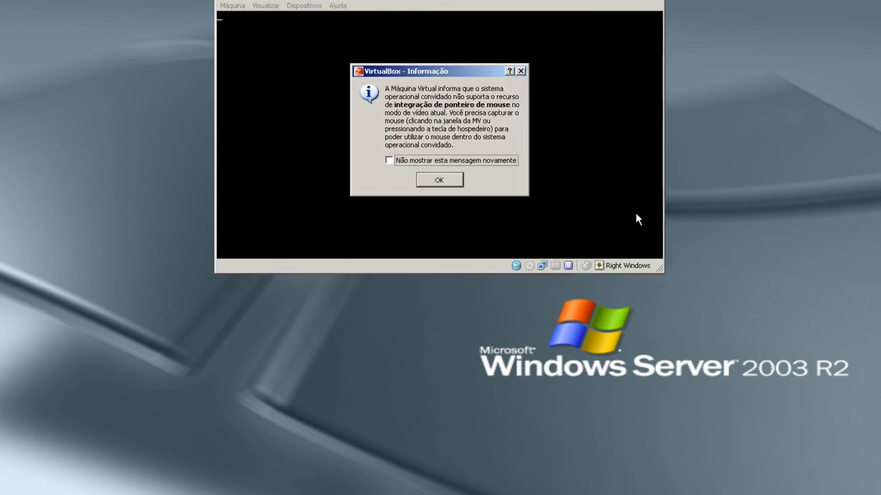
click(447, 179)
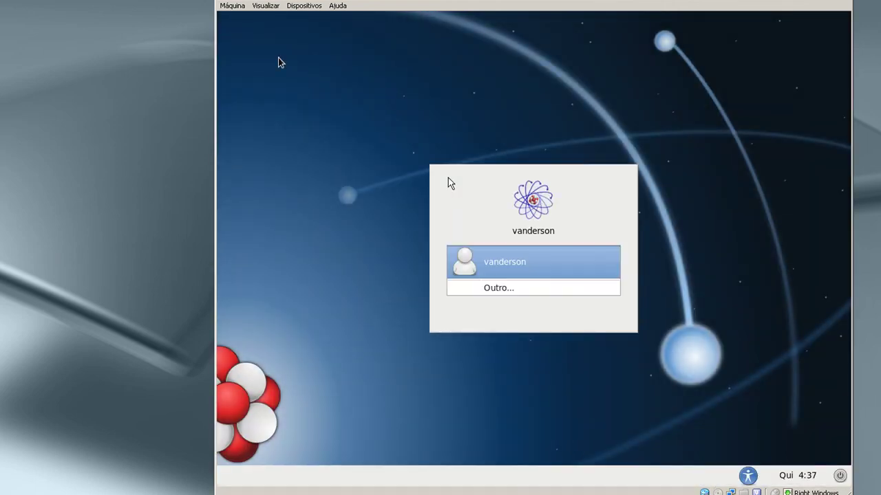
Log in to Scientific Linux with the listed user account by entering its password
key(Return)
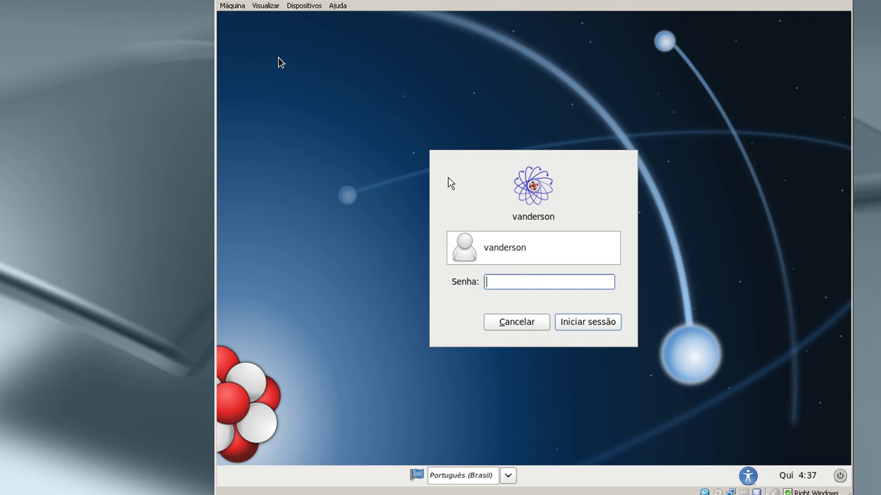
text(********)
key(Return)
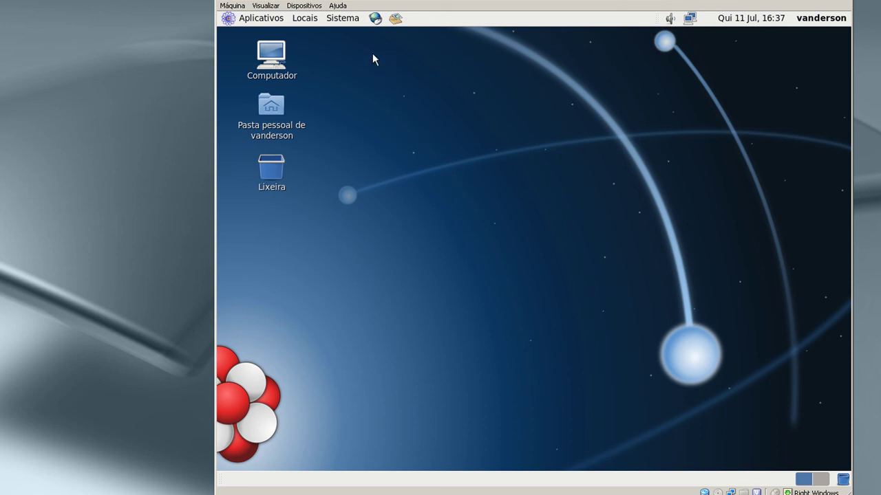
Insert the VirtualBox Guest Additions disc into the virtual machine and accept opening its autorun prompt
click(305, 6)
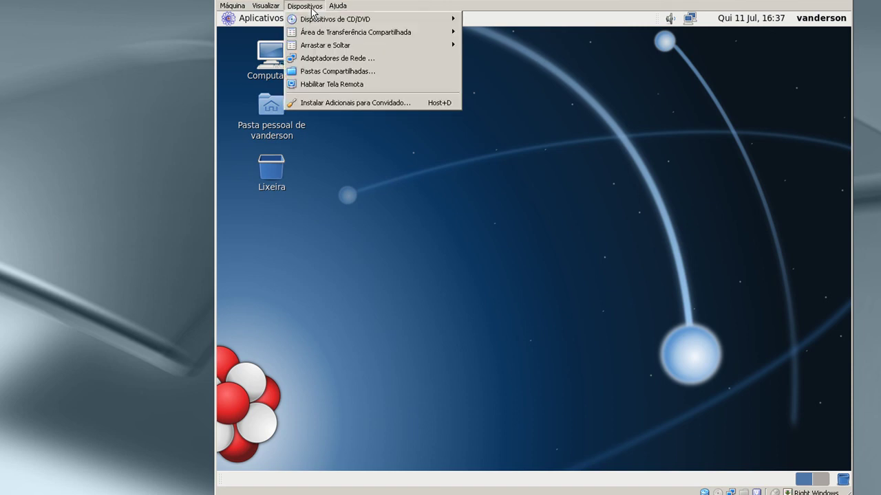
click(373, 104)
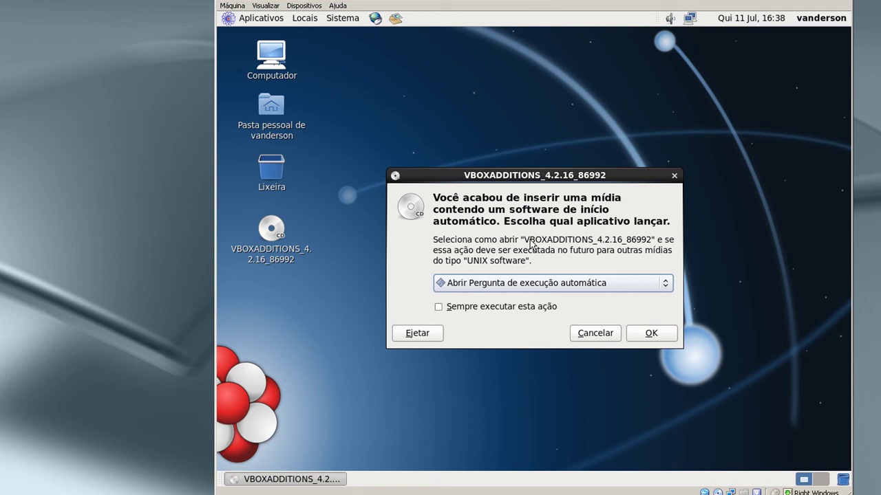
key(Tab)
key(Tab)
key(Tab)
key(Tab)
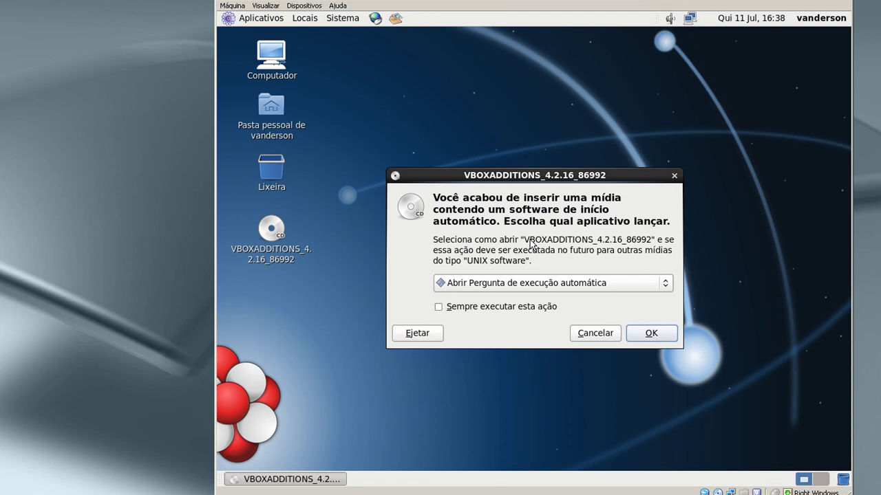
key(Return)
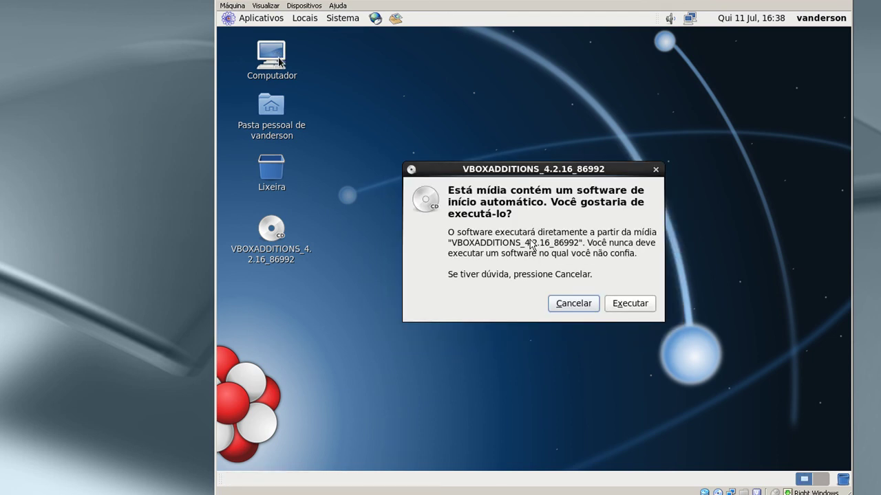
Run the Guest Additions installer with the root password, dismiss the mouse integration message and close the finished installer window
key(Tab)
key(Return)
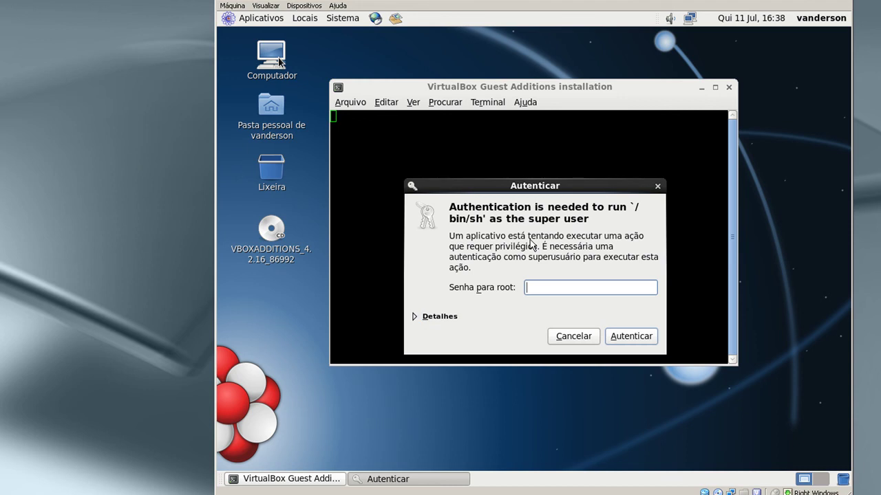
text(********)
key(Return)
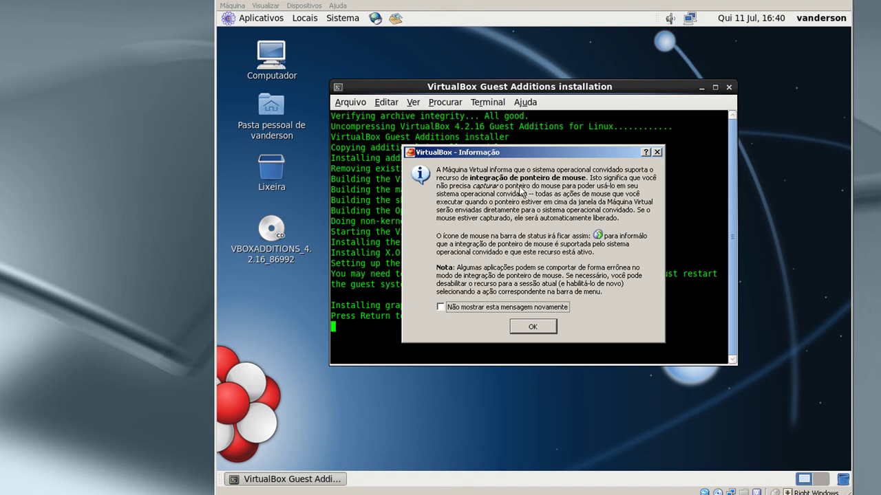
click(530, 329)
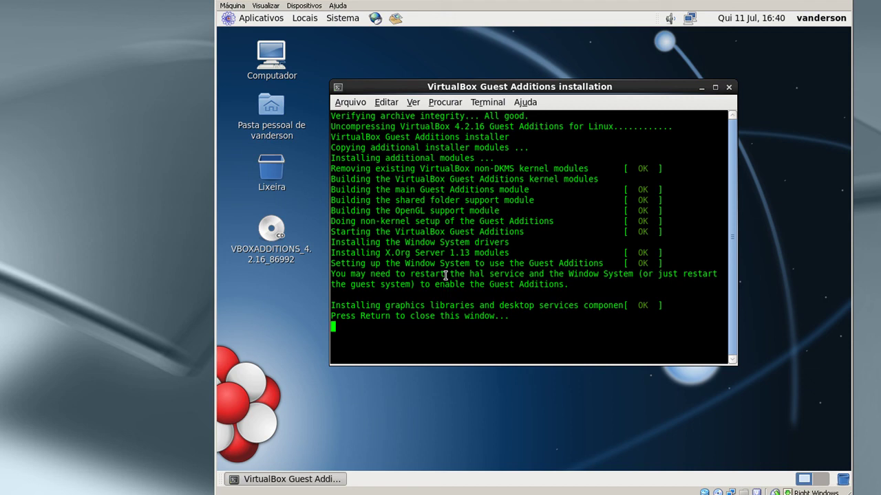
key(Return)
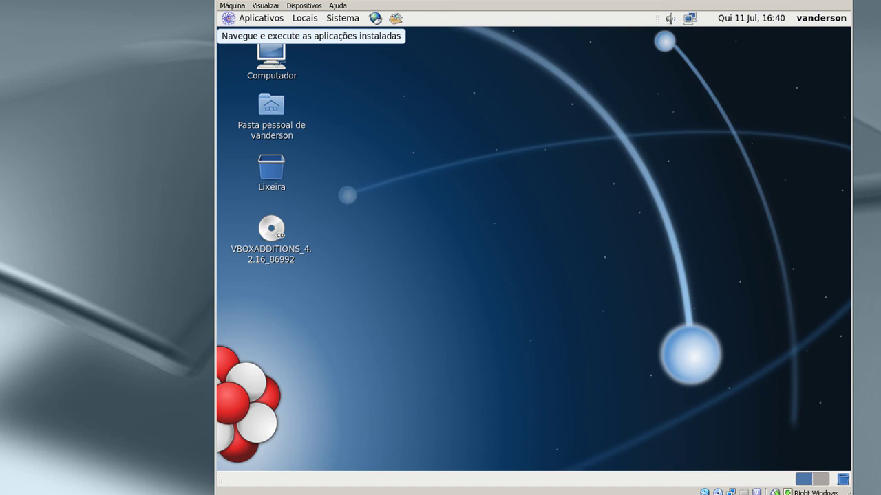
Open a maximized terminal and switch to the root user with su and the root password
click(260, 18)
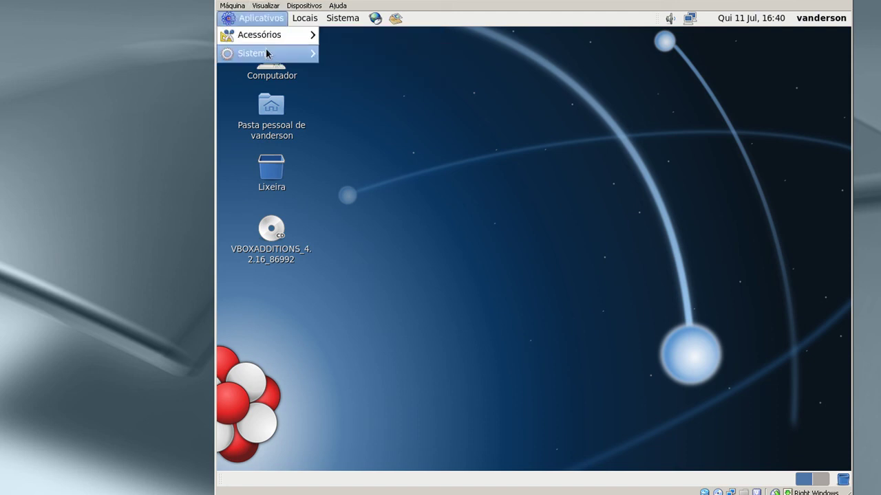
mouse_move(267, 53)
click(339, 71)
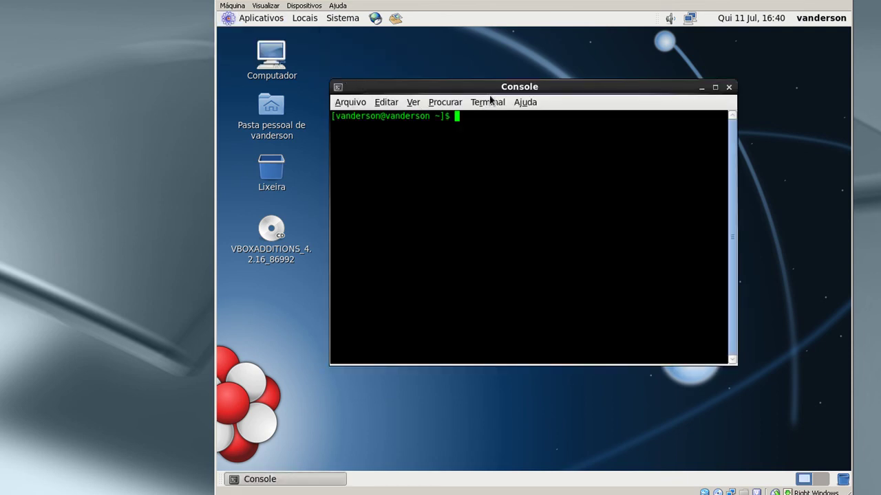
double_click(493, 87)
text(su)
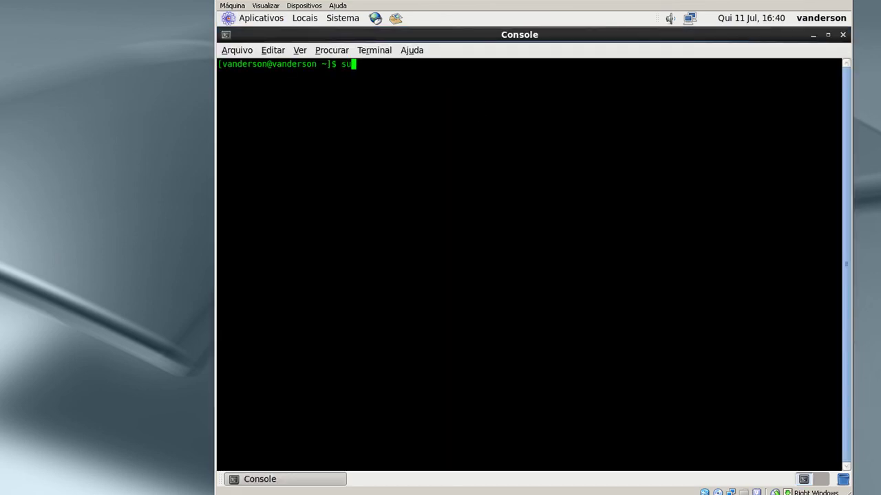
key(Return)
key(Return)
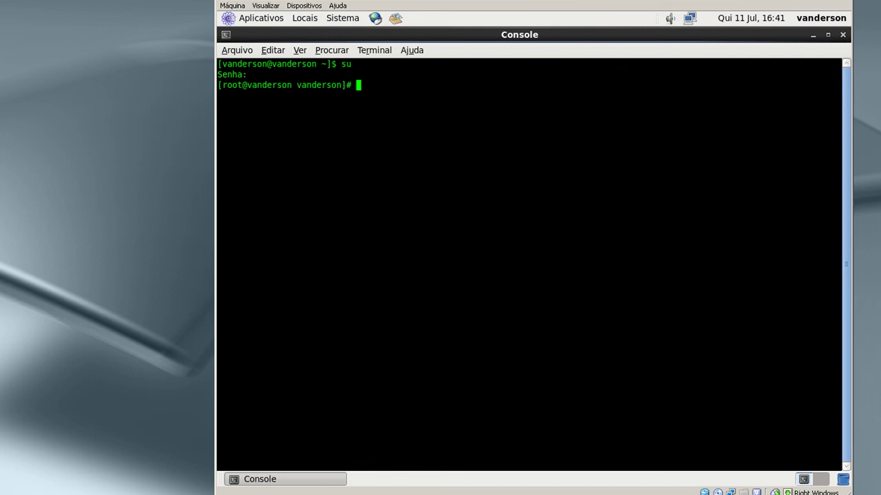
Change to the /media/VBOXADDITIONS_4.2.16_86992 directory and list its files
text(cd /me)
key(Tab)
text(VB)
key(Tab)
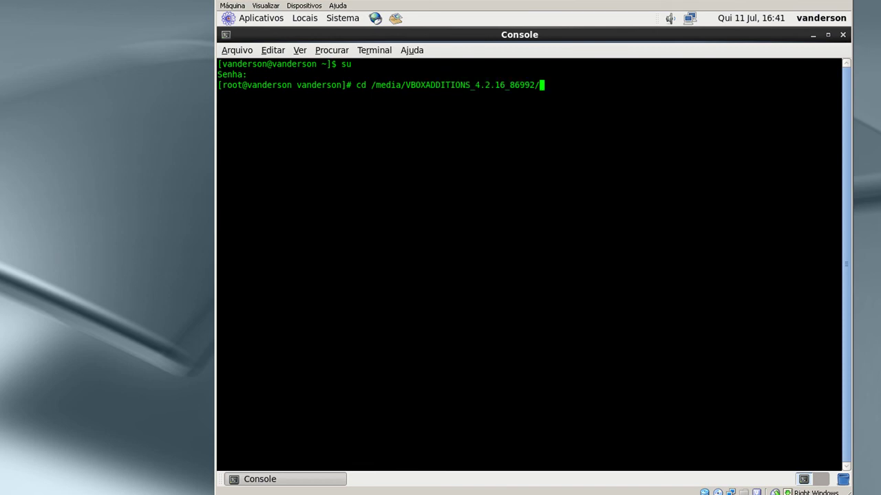
key(BackSpace)
key(Return)
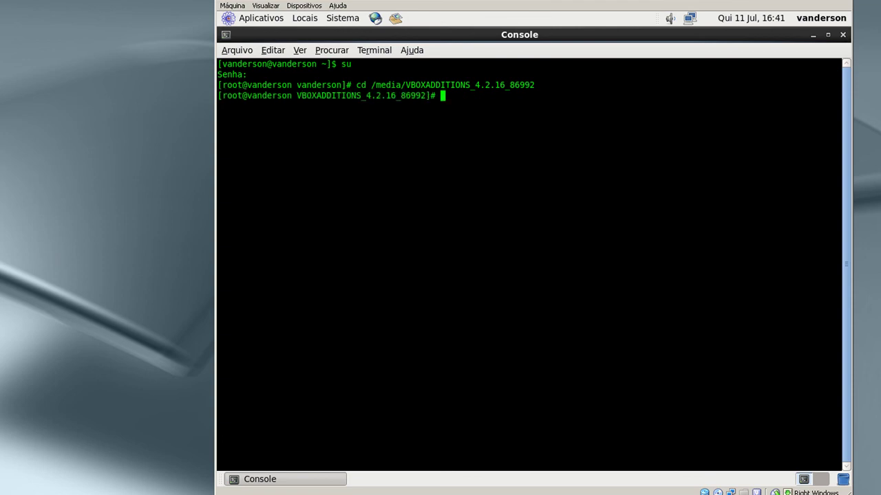
text(ls)
key(Return)
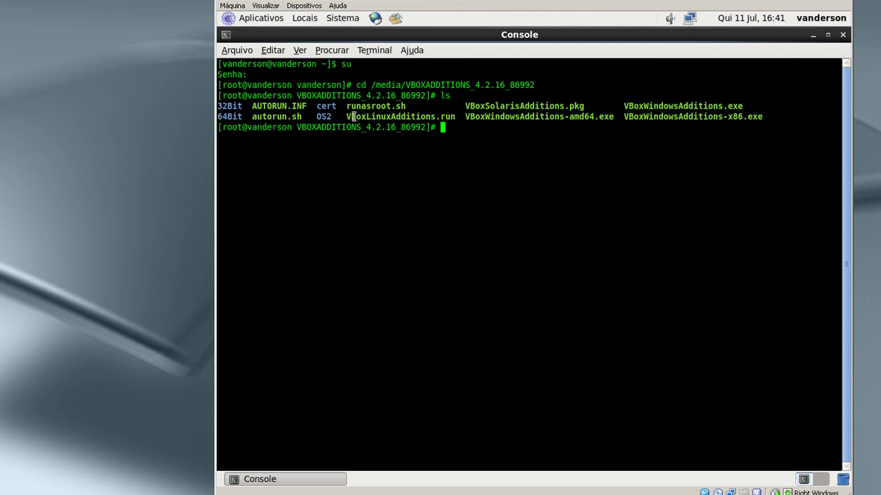
Write the manual installation command sh VBoxLinuxAdditions.run at the root prompt without executing it
drag(345, 117, 459, 117)
click(519, 133)
text(sh VBoxL)
key(Tab)
key(BackSpace)
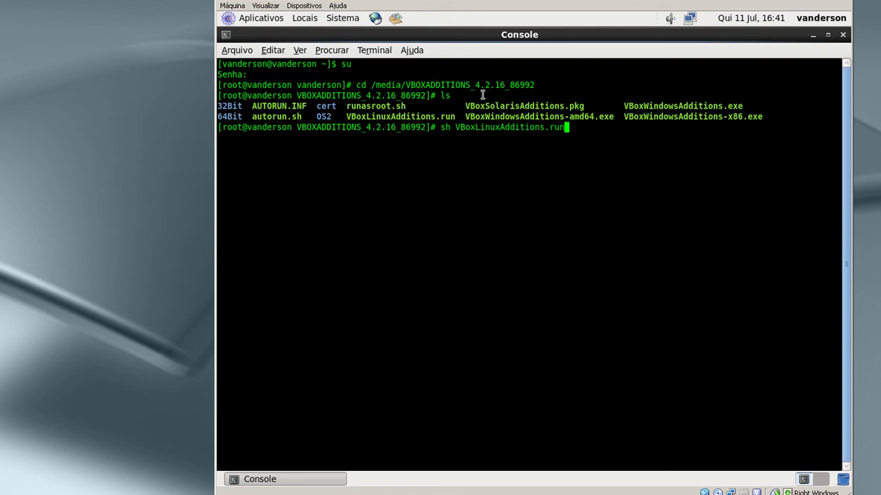
Discard the unexecuted command, leave the root session with exit and close the terminal window
key(Up)
key(Up)
key(Up)
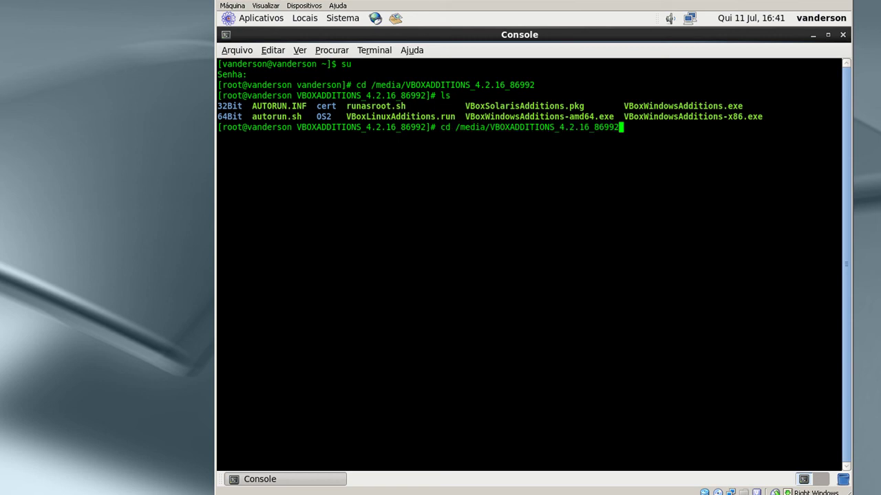
key(Return)
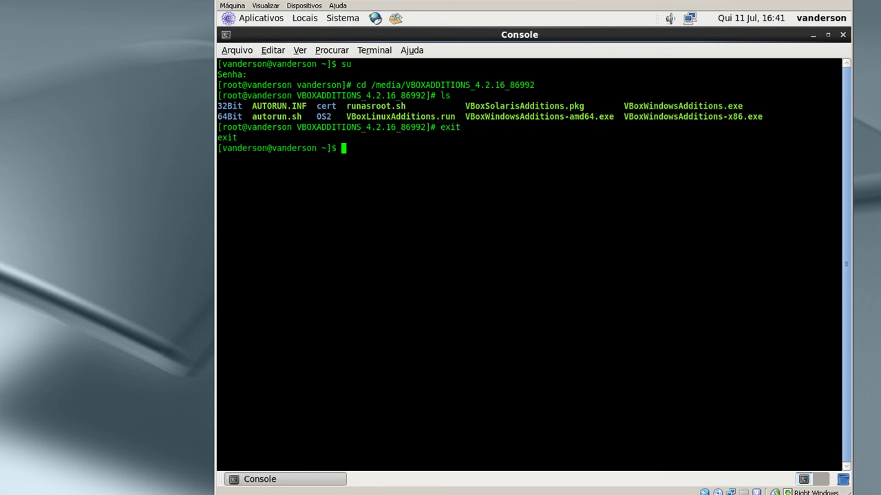
click(844, 35)
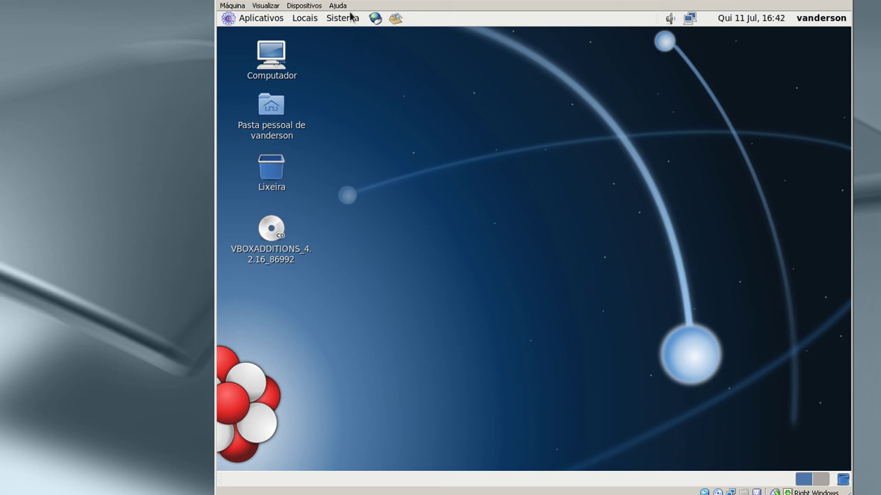
Restart Scientific Linux and dismiss VirtualBox's mouse integration message during shutdown
click(349, 16)
click(344, 136)
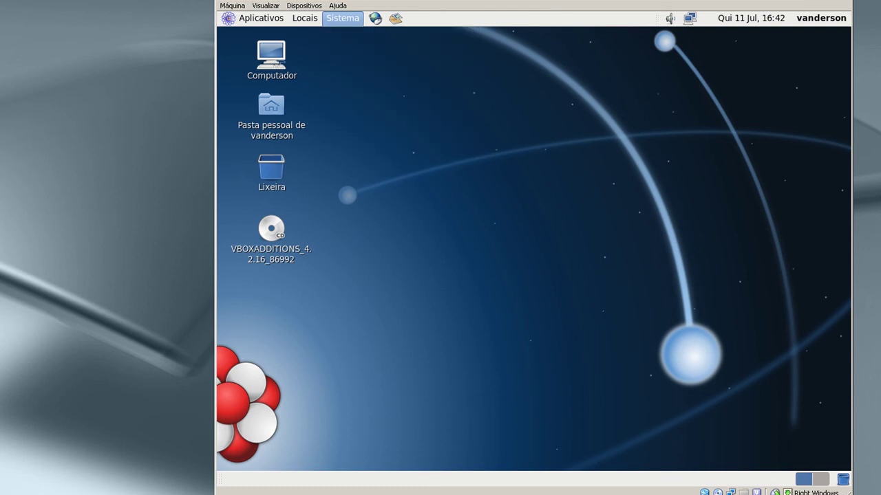
click(544, 292)
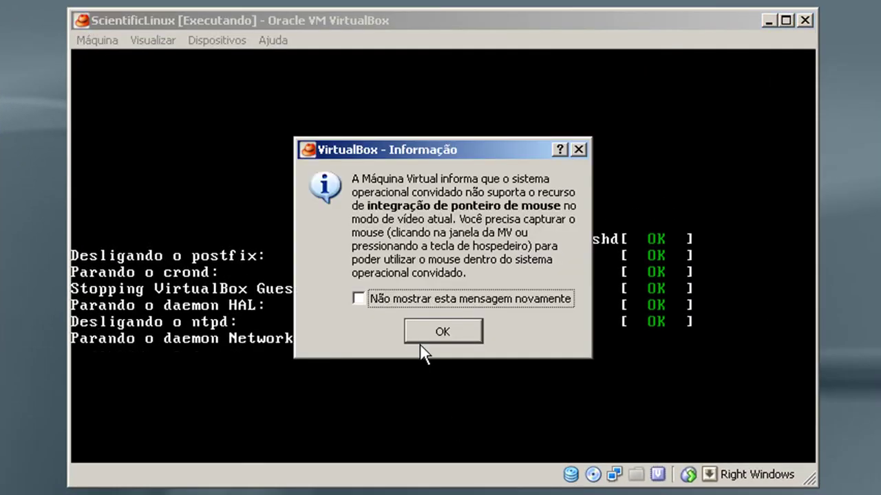
click(439, 335)
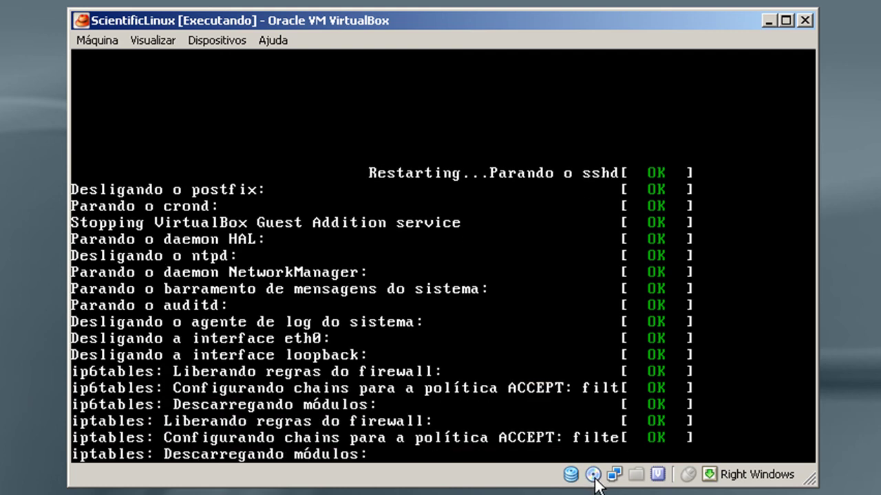
Remove the Guest Additions disc from the virtual drive during the reboot and dismiss the mouse integration message at startup
click(594, 474)
key(Escape)
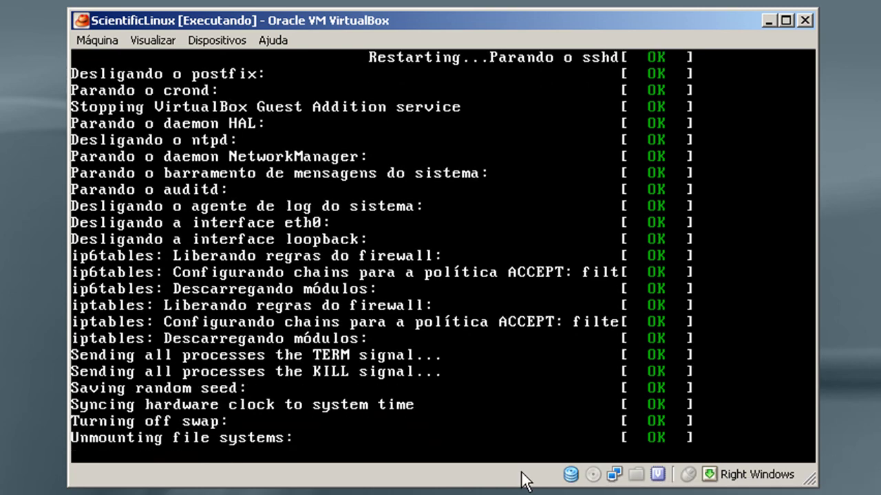
key(Return)
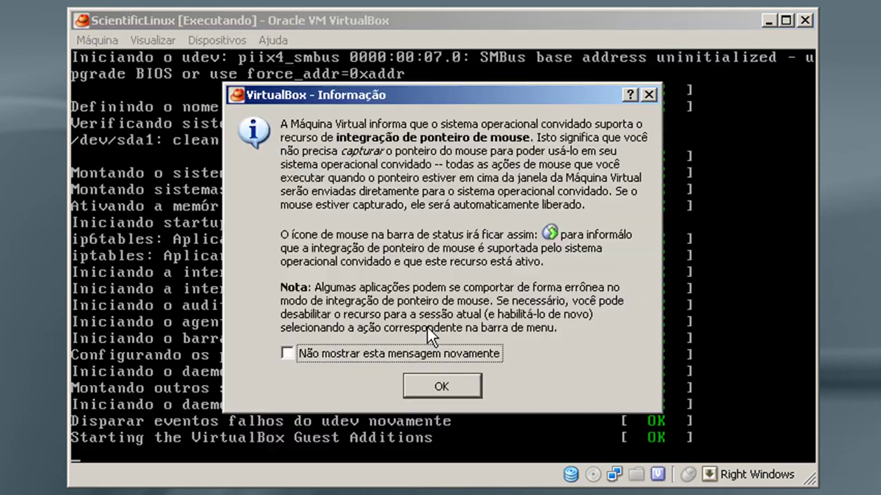
click(446, 385)
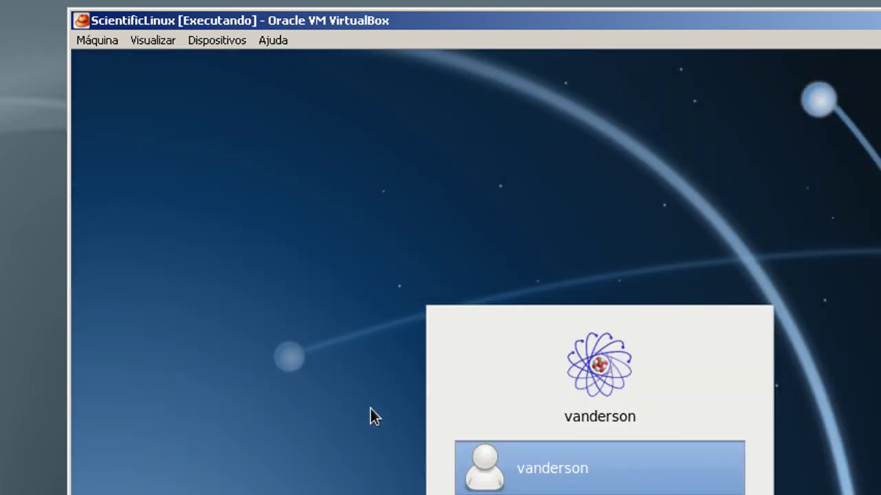
Log in with the listed user account and its password, and maximize the virtual machine window
click(596, 472)
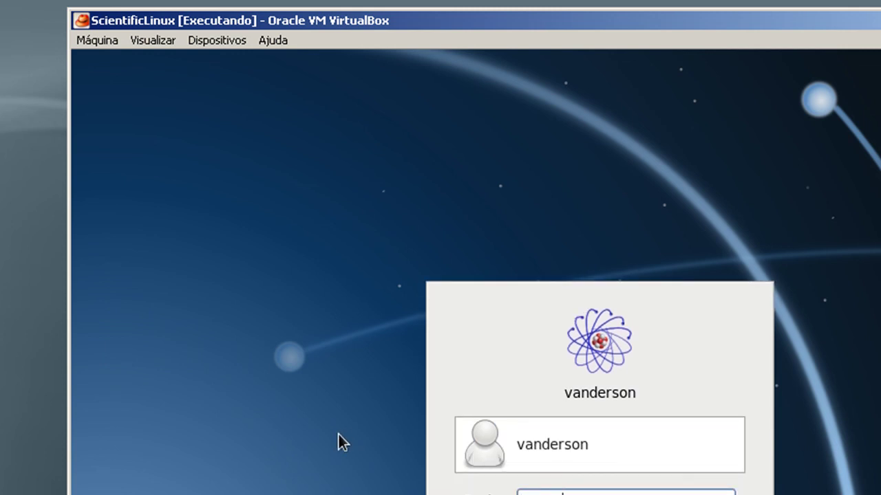
key(Return)
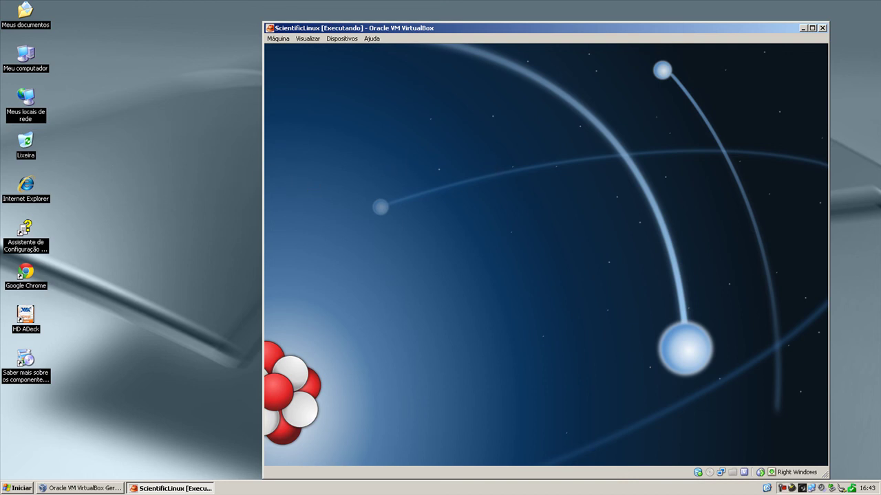
click(812, 29)
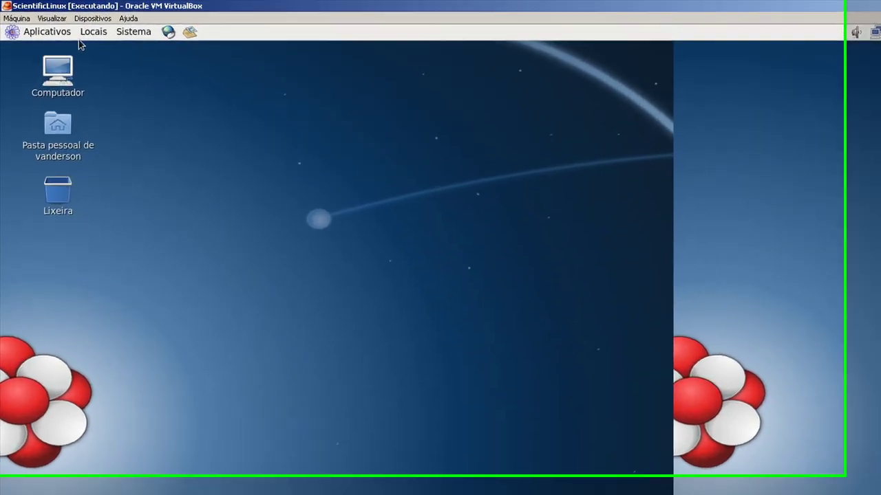
Switch the virtual machine to full screen mode and return it to windowed mode
click(44, 15)
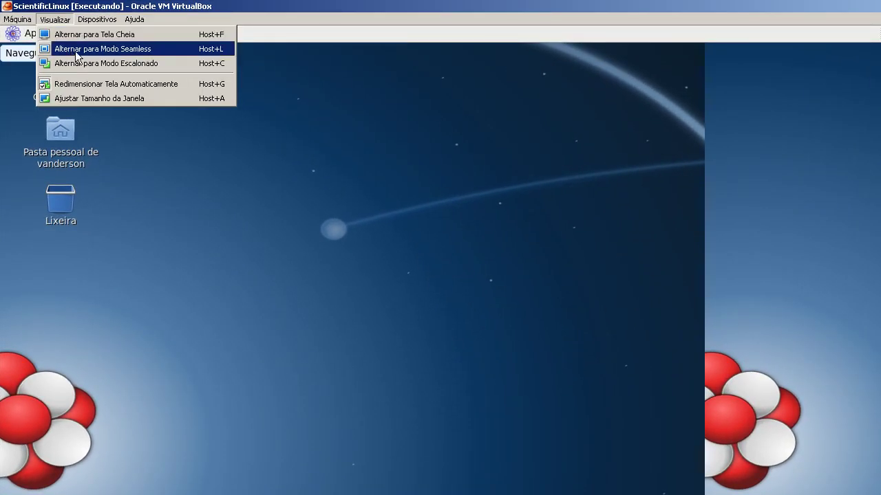
click(87, 37)
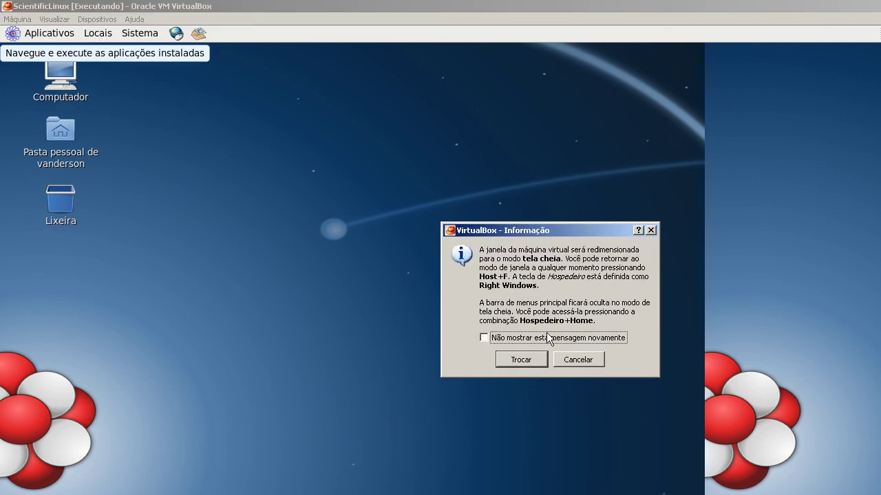
click(521, 359)
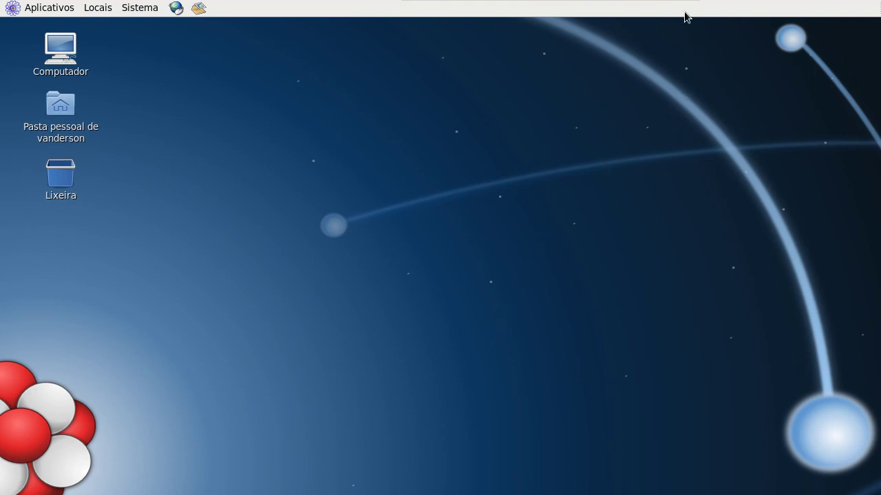
mouse_move(586, 7)
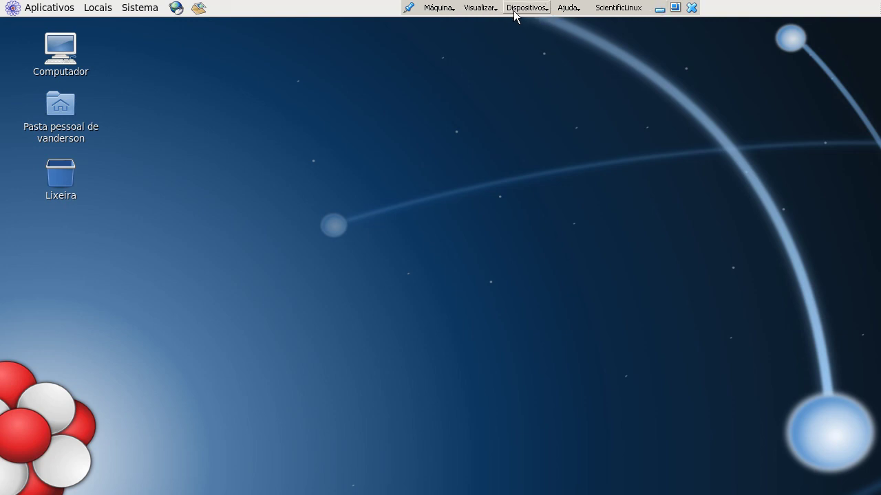
click(673, 10)
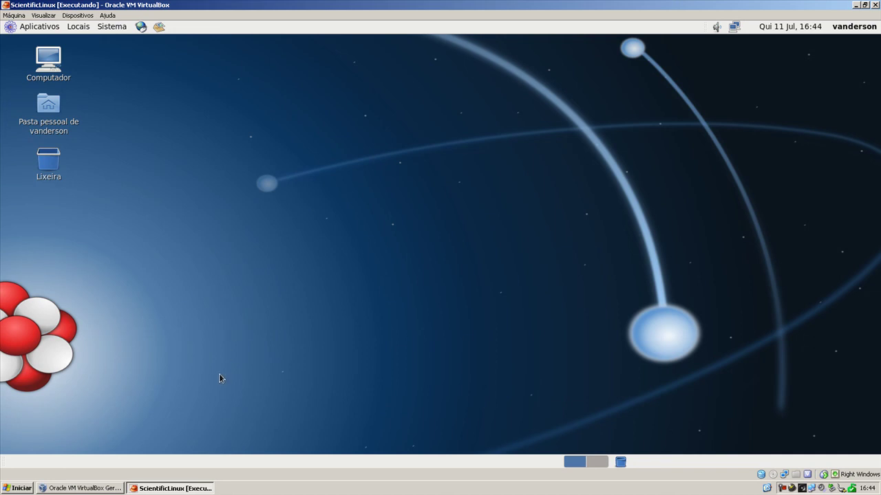
Shut down Scientific Linux and dismiss VirtualBox's mouse integration messages during the shutdown
click(111, 27)
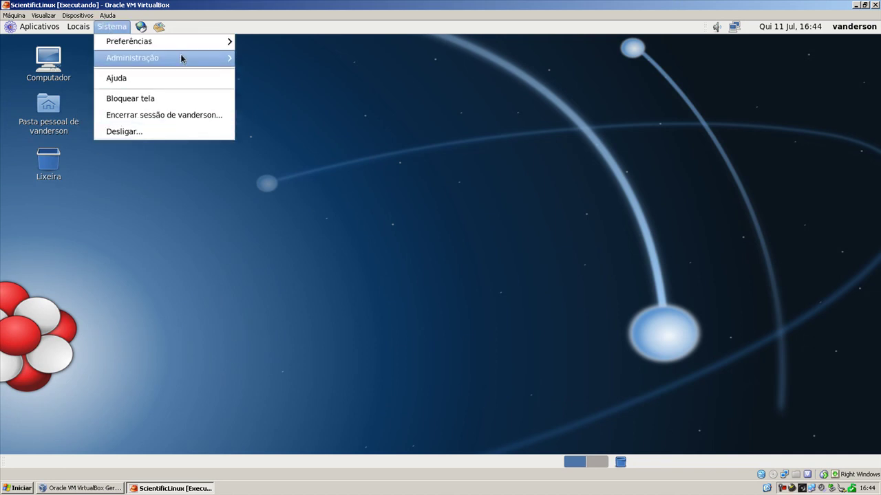
mouse_move(185, 51)
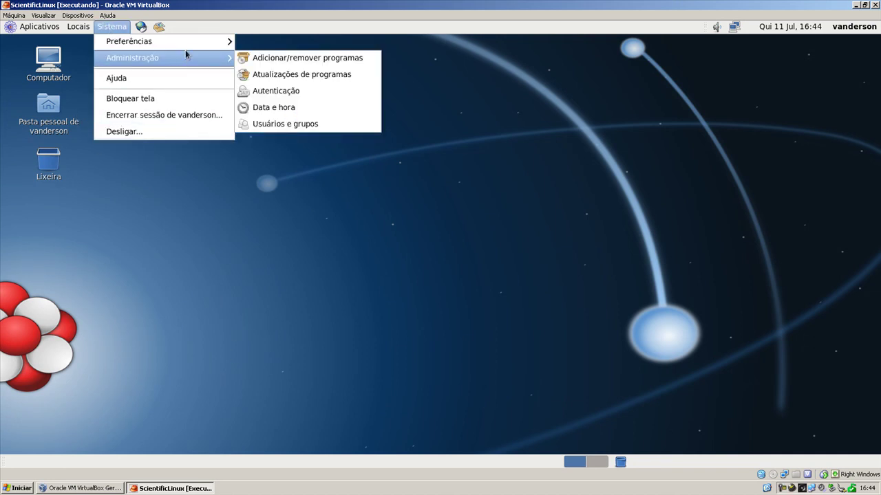
click(143, 133)
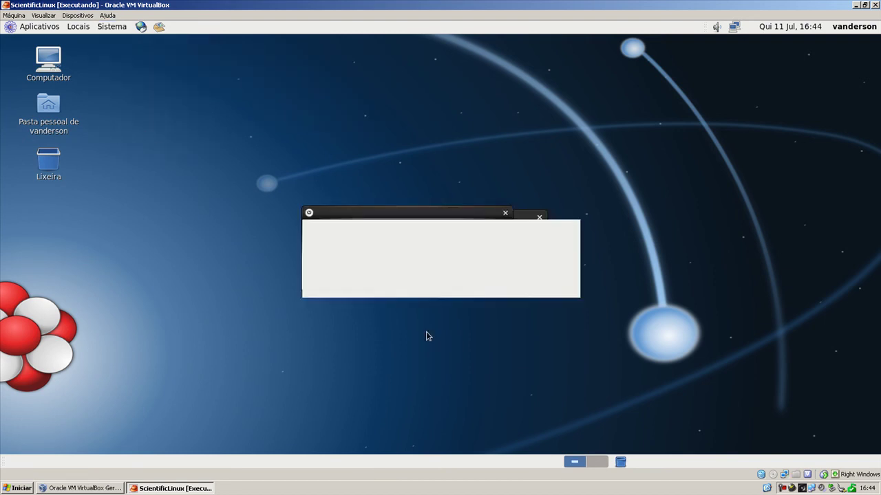
click(542, 285)
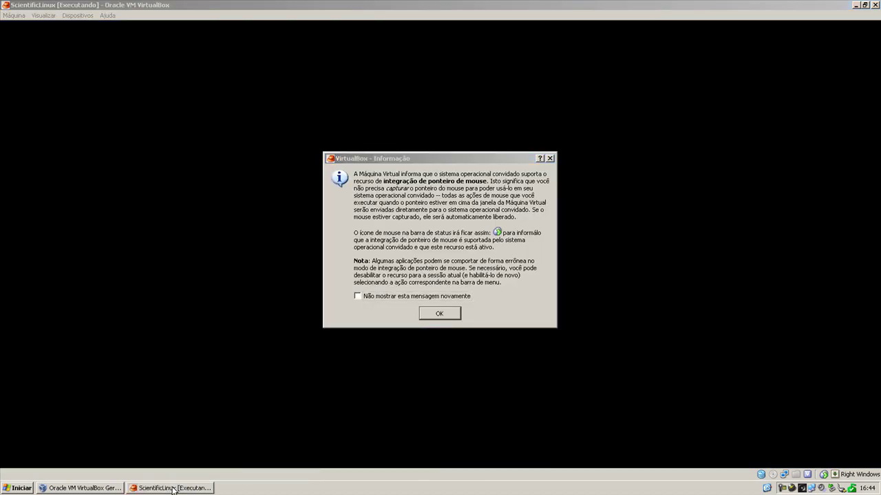
click(173, 490)
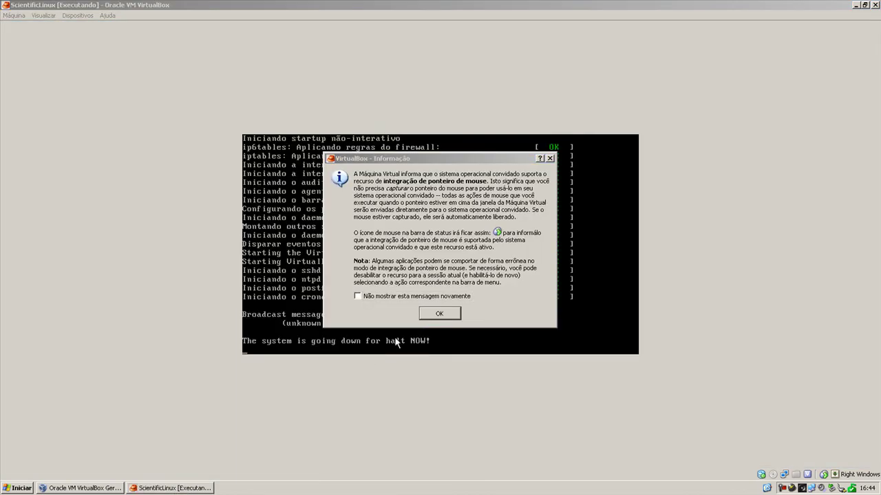
click(439, 320)
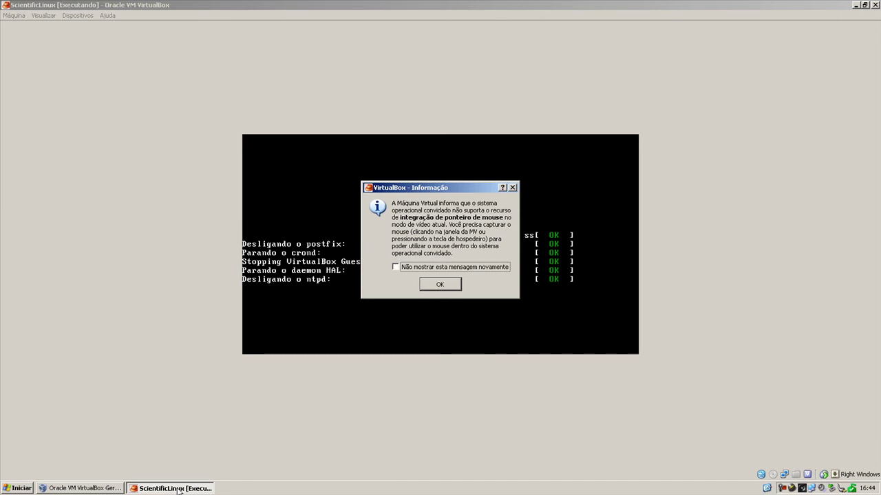
click(440, 284)
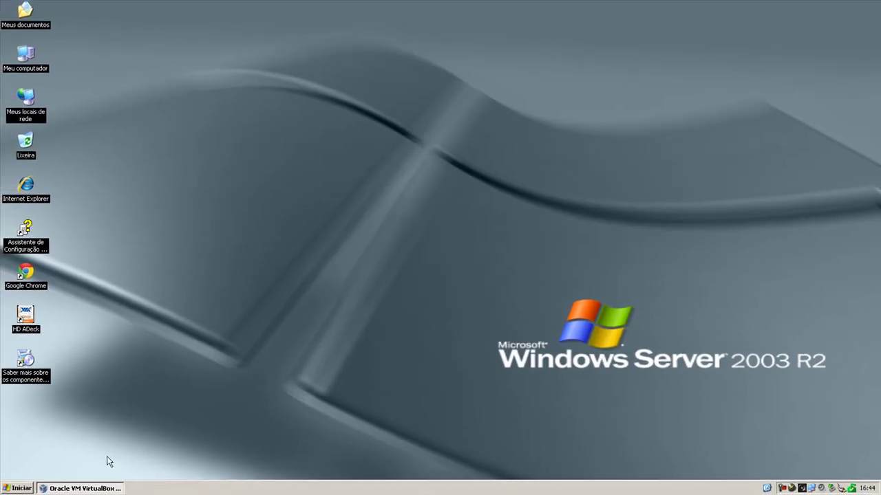
Open the ScientificLinux machine's settings from the VirtualBox manager and remove the empty CD/DVD drive from its IDE storage controller
click(63, 490)
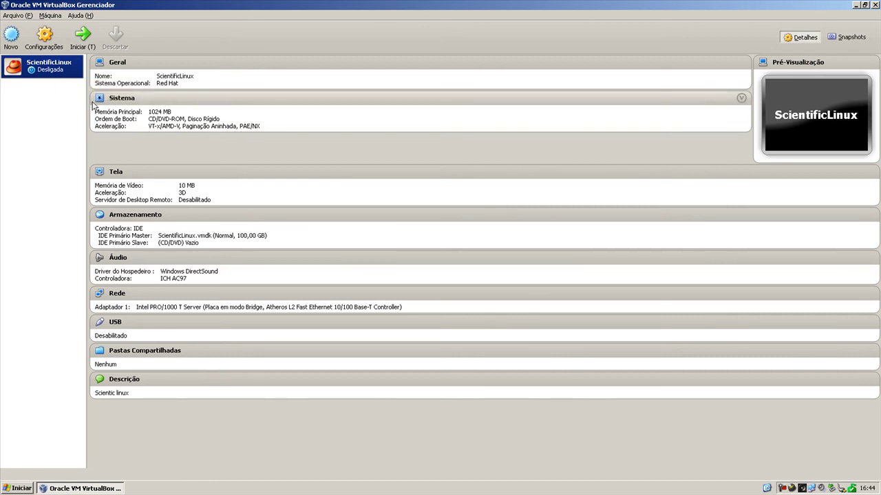
right_click(30, 72)
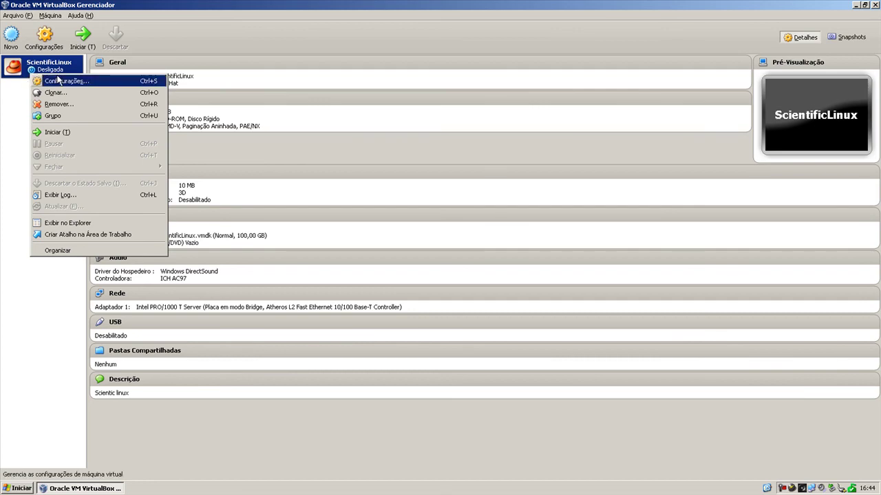
click(58, 80)
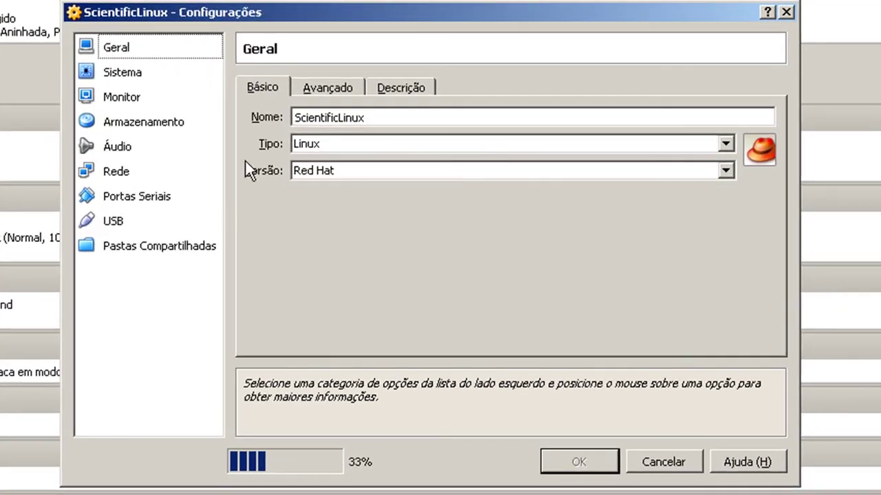
click(172, 122)
click(313, 136)
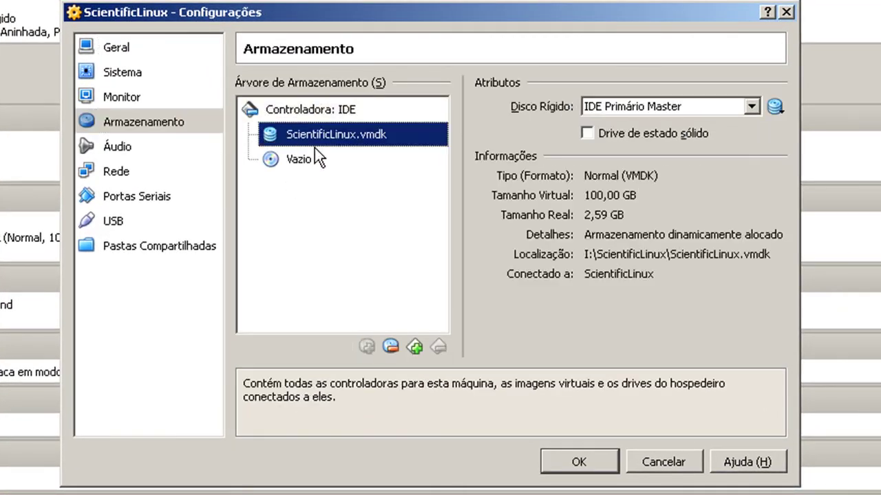
click(309, 161)
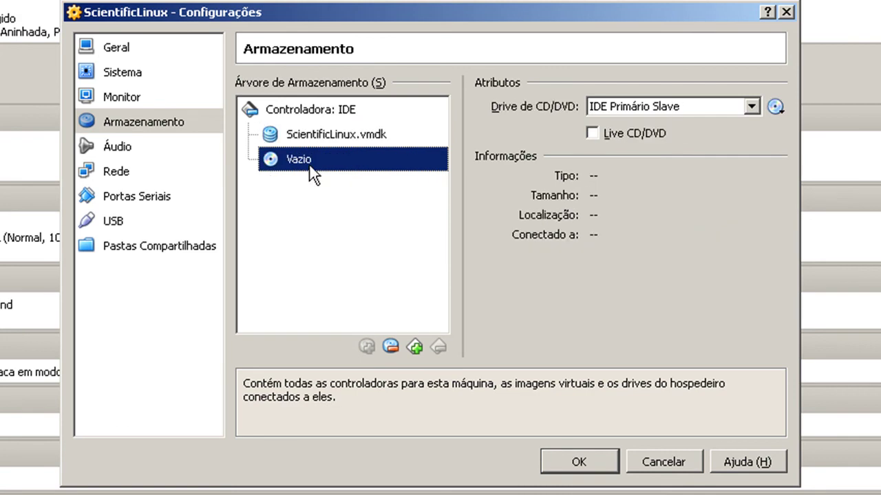
click(390, 346)
click(377, 302)
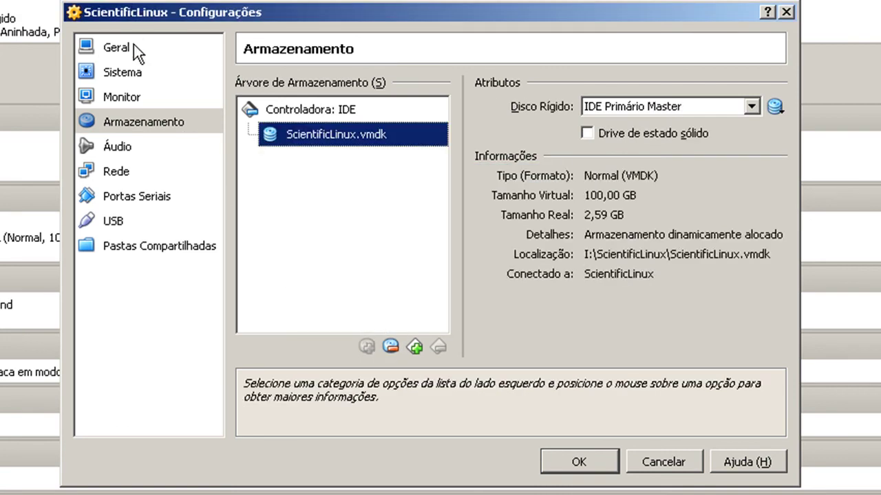
Disable CD/DVD-ROM booting, move it below Disco Rígido in the machine's boot order, and save the settings
click(133, 45)
click(144, 71)
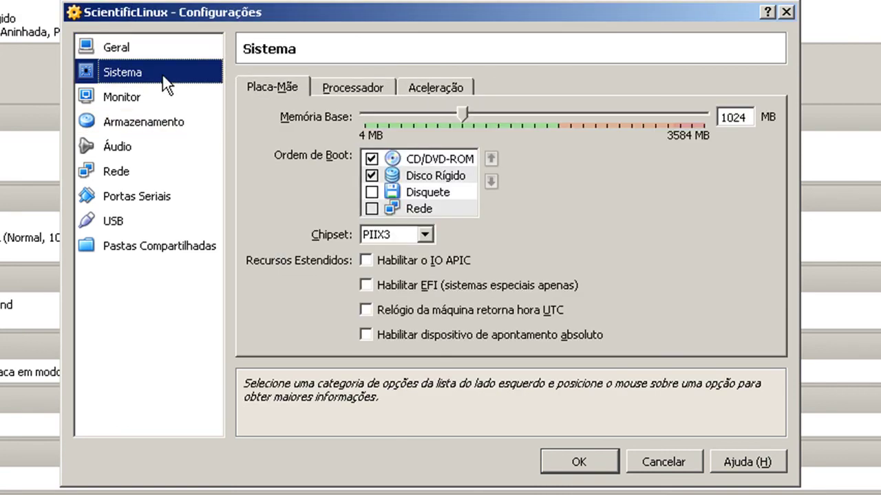
click(372, 159)
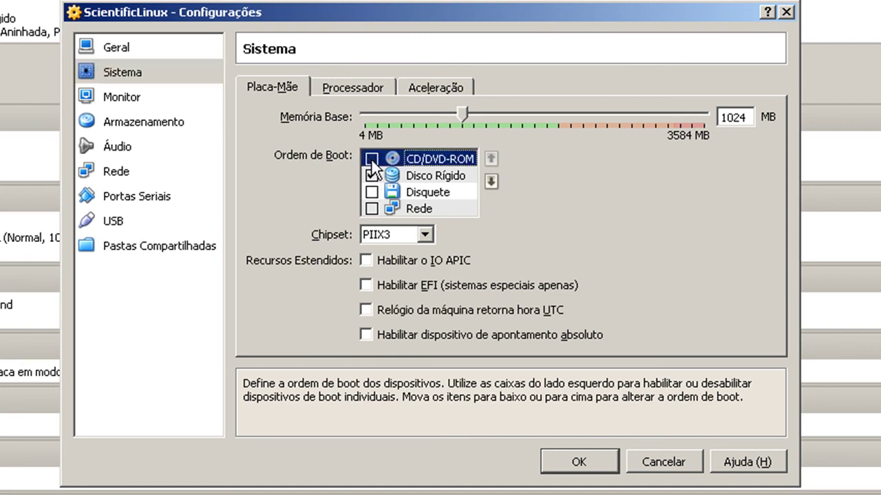
click(491, 182)
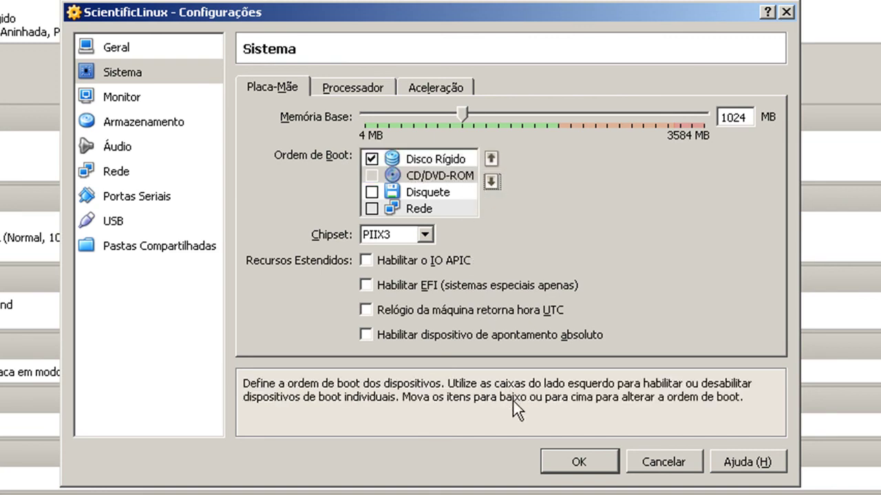
click(573, 469)
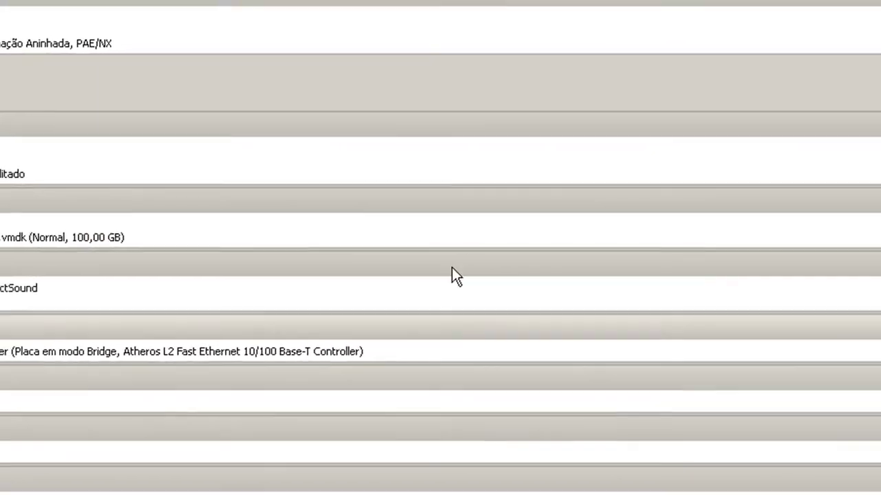